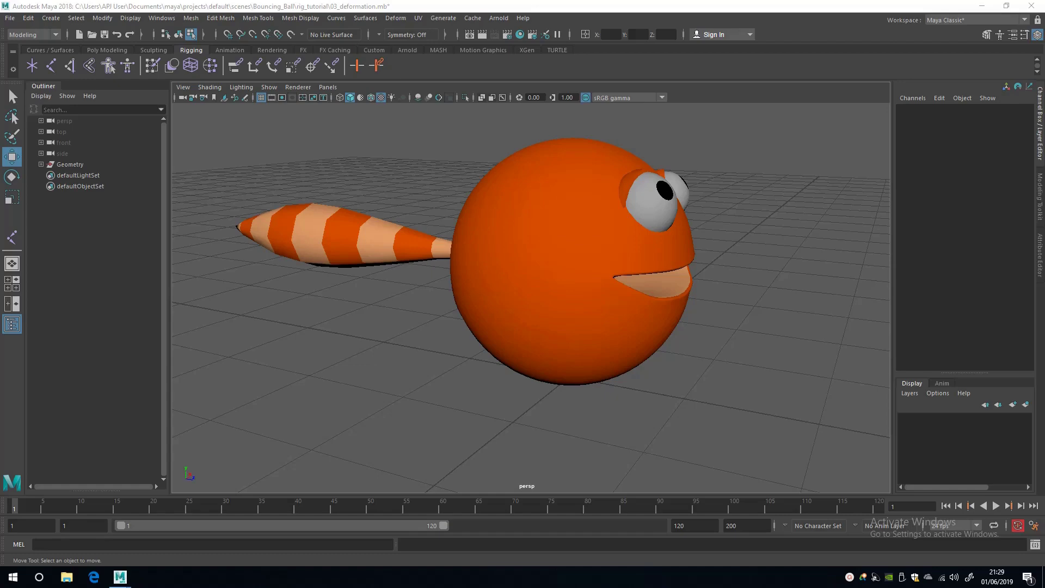
# Step: Isolate the striped tail mesh in the perspective view so the rest of the character is hidden
pyautogui.keyDown('alt'); pyautogui.moveTo(385, 206); pyautogui.dragTo(402, 203, button='middle'); pyautogui.keyUp('alt')
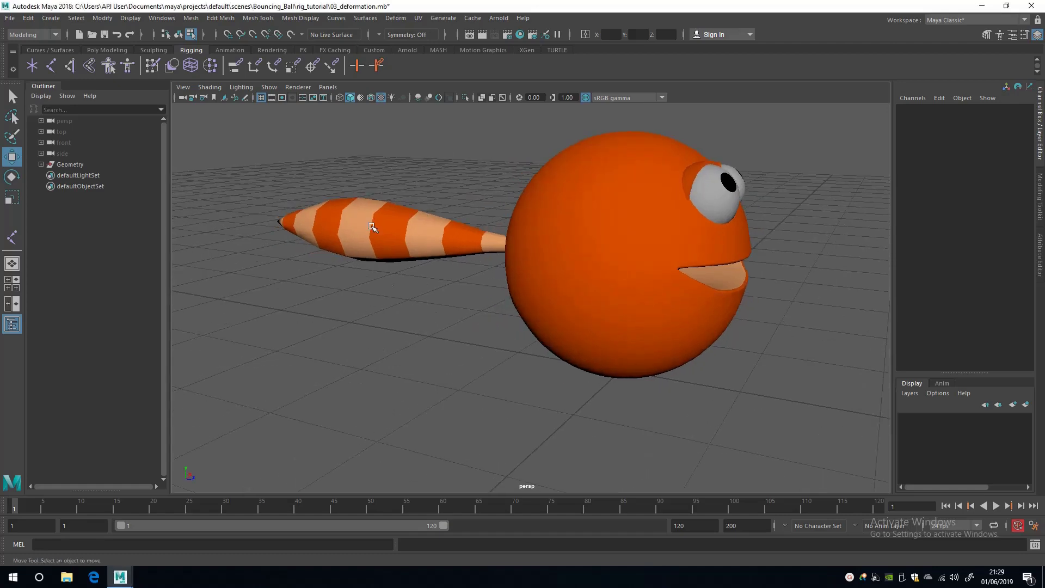
pyautogui.keyDown('alt'); pyautogui.moveTo(271, 213); pyautogui.dragTo(416, 245); pyautogui.keyUp('alt')
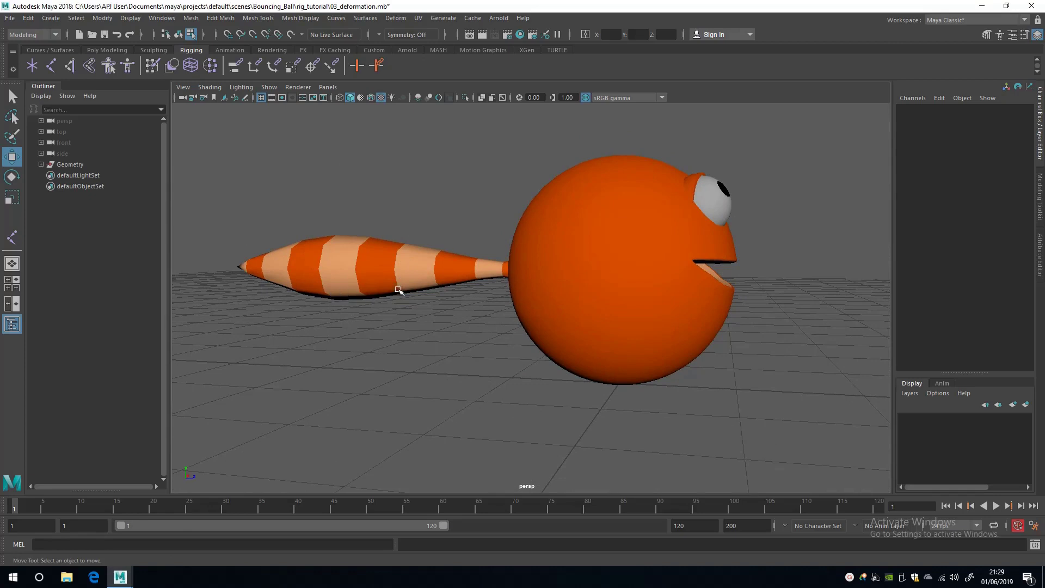
pyautogui.moveTo(401, 286); pyautogui.dragTo(438, 273, button='right')
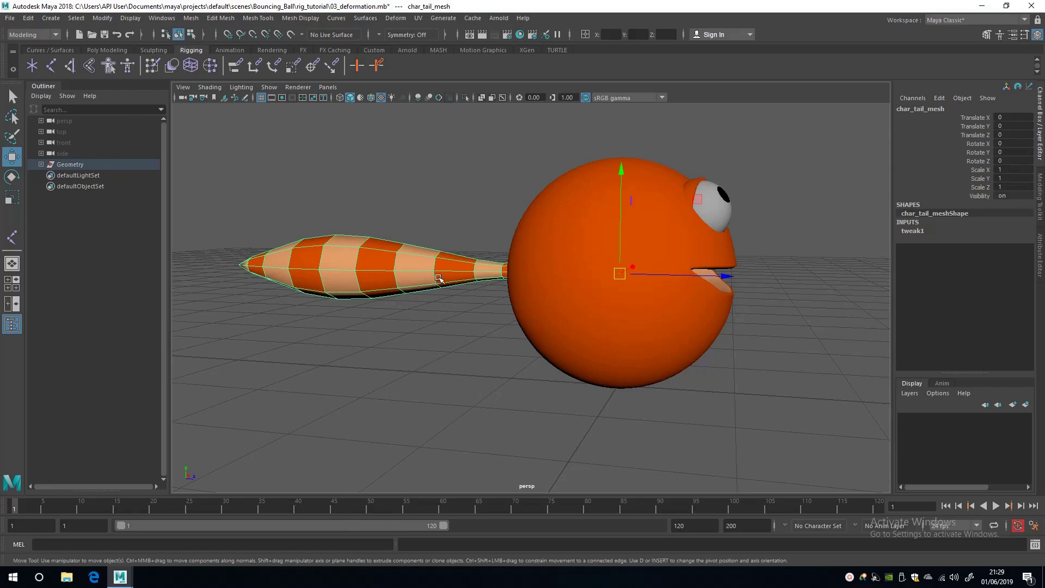
pyautogui.hotkey('ctrl', '1')
pyautogui.keyDown('alt'); pyautogui.moveTo(443, 300); pyautogui.dragTo(497, 282); pyautogui.keyUp('alt')
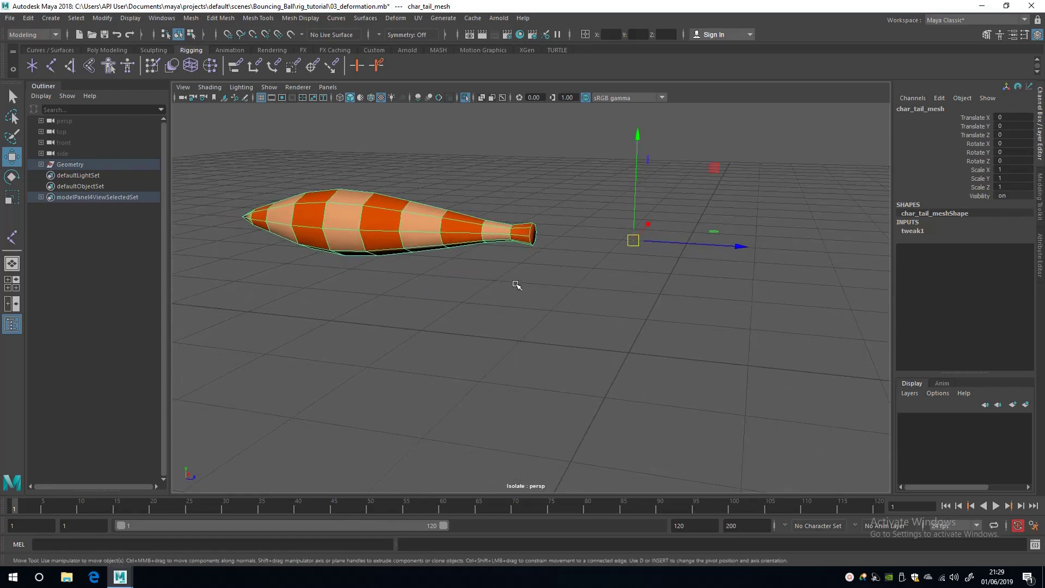
# Step: Switch the tail mesh to vertex component selection and try picking the vertex ring at its open end
pyautogui.rightClick(528, 238)
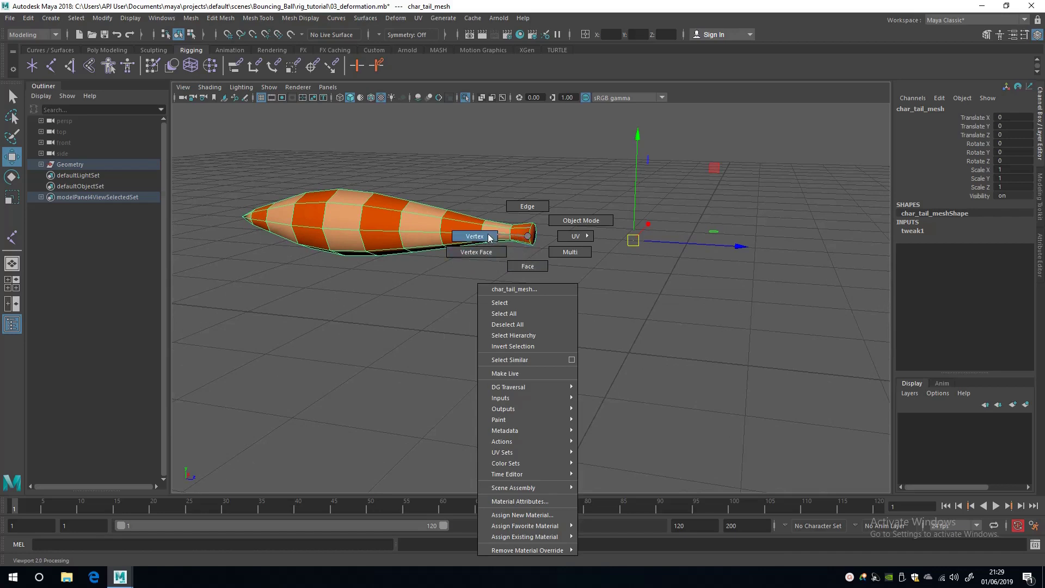
pyautogui.click(531, 255)
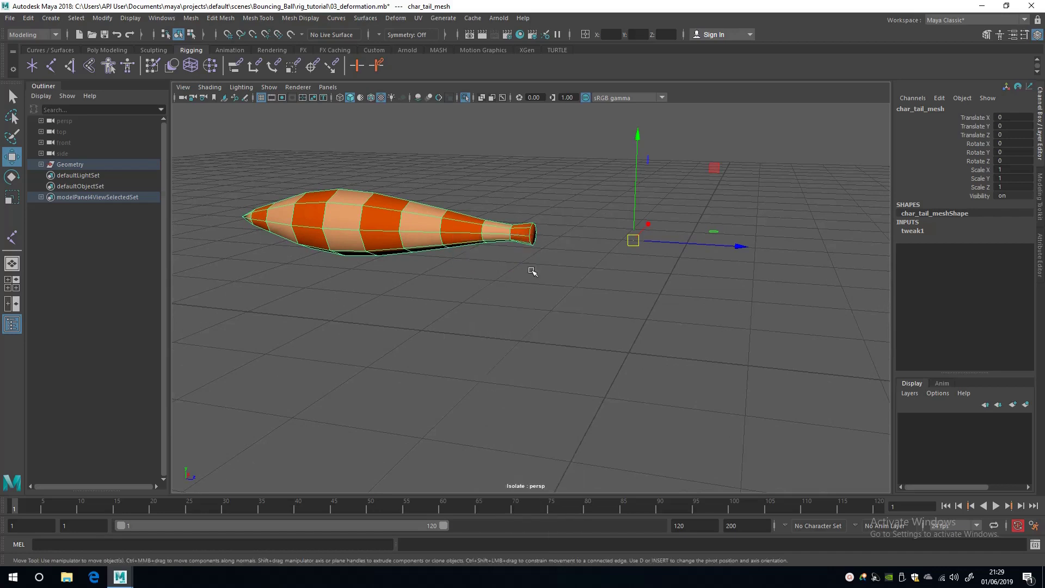
pyautogui.press('F8')
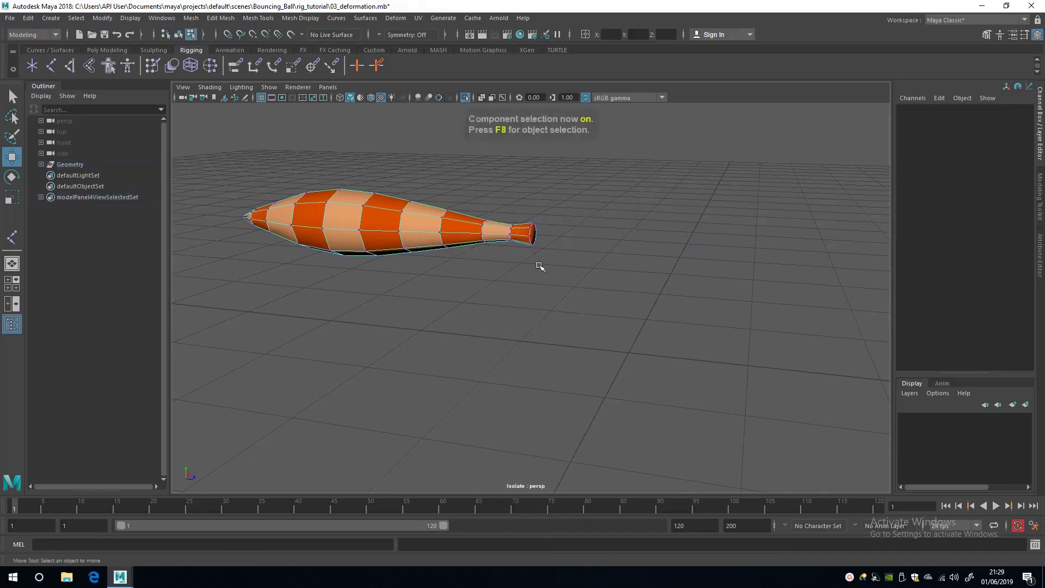
pyautogui.keyDown('alt'); pyautogui.moveTo(509, 302); pyautogui.dragTo(532, 287); pyautogui.keyUp('alt')
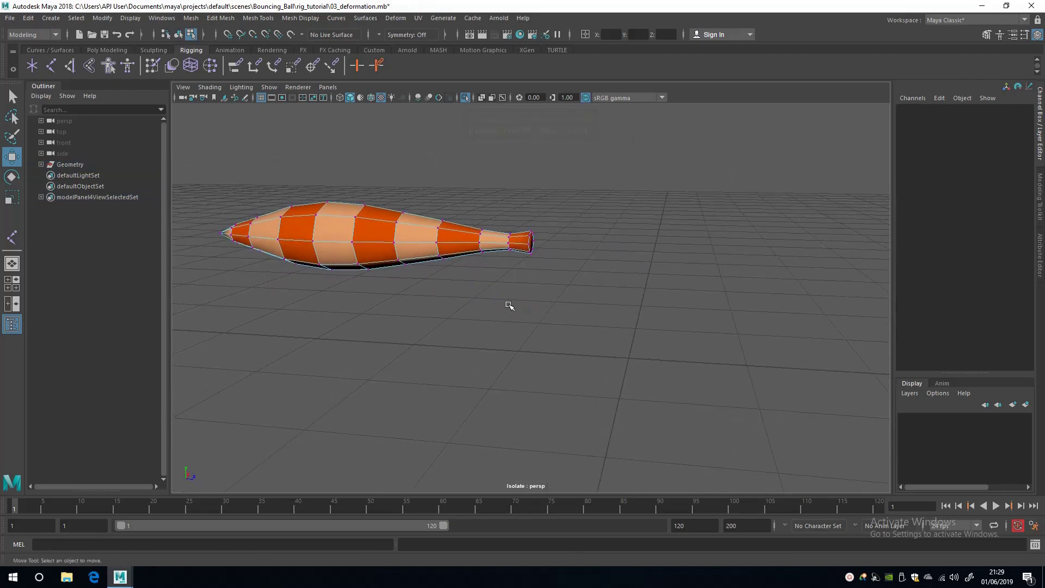
pyautogui.moveTo(521, 206); pyautogui.dragTo(551, 279)
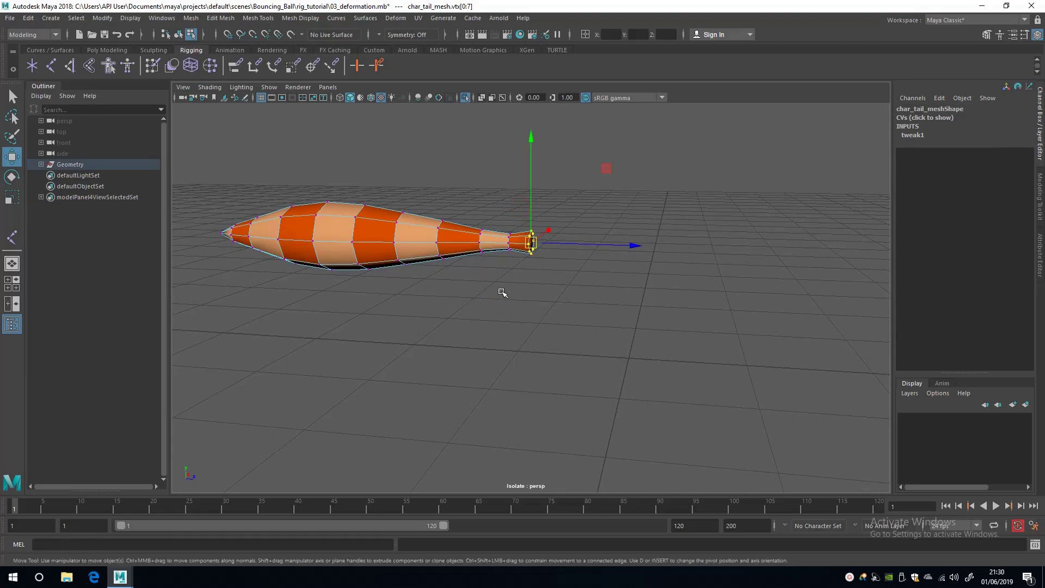
pyautogui.click(504, 291)
# Step: Switch the menu set from Modeling to Rigging and look over the available deformers
pyautogui.click(28, 35)
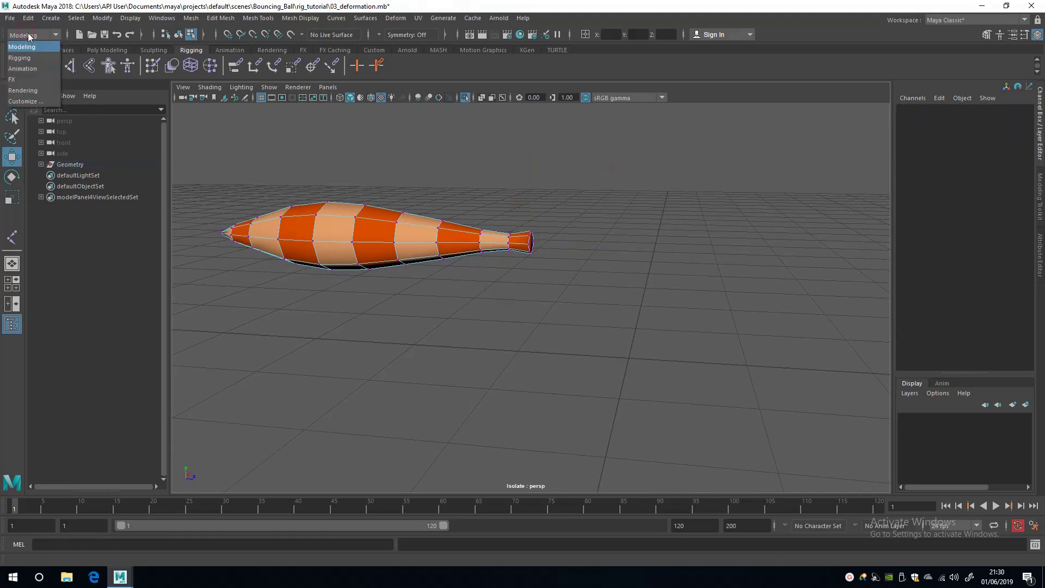
pyautogui.click(22, 58)
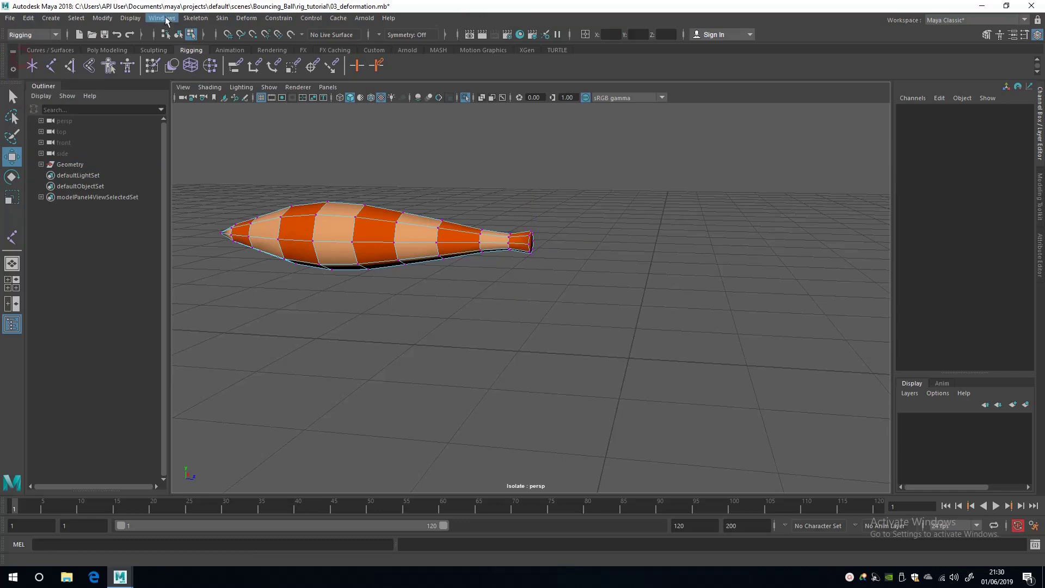
pyautogui.click(246, 19)
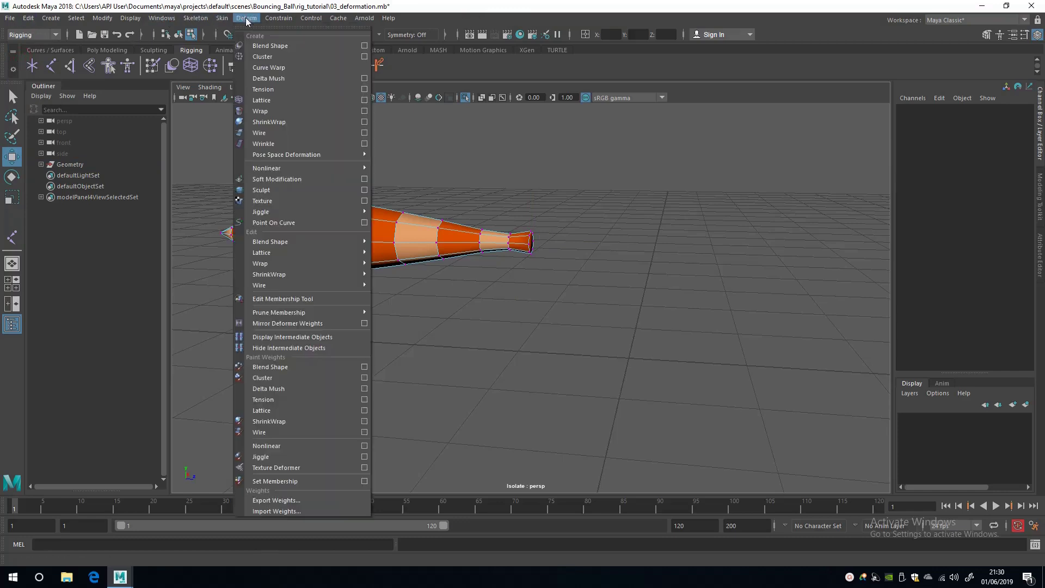
pyautogui.click(246, 18)
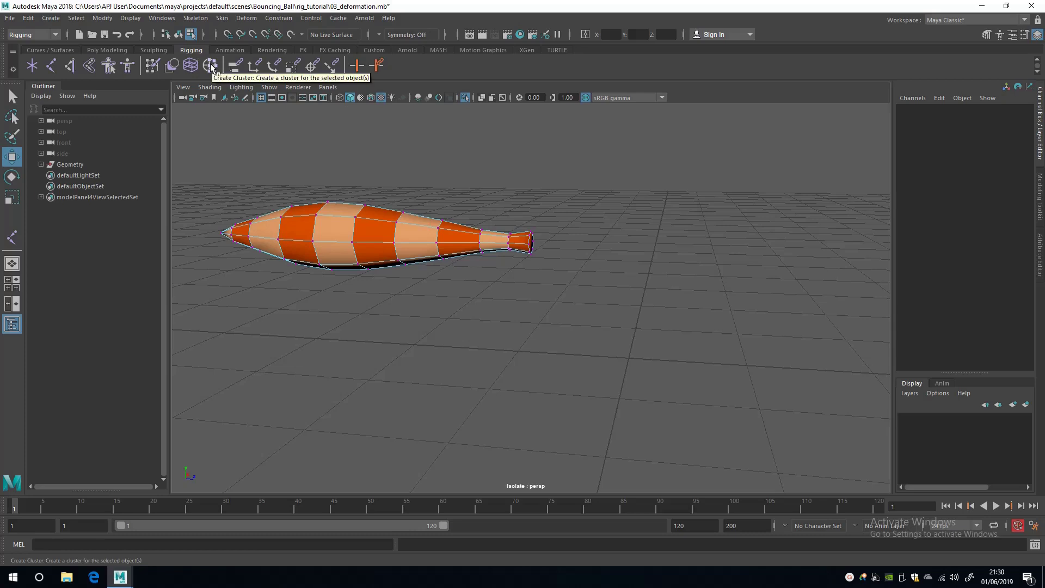
# Step: Create cluster deformers on the vertex ring at the tail's open end and on the third ring from that end
pyautogui.moveTo(524, 203); pyautogui.dragTo(571, 300)
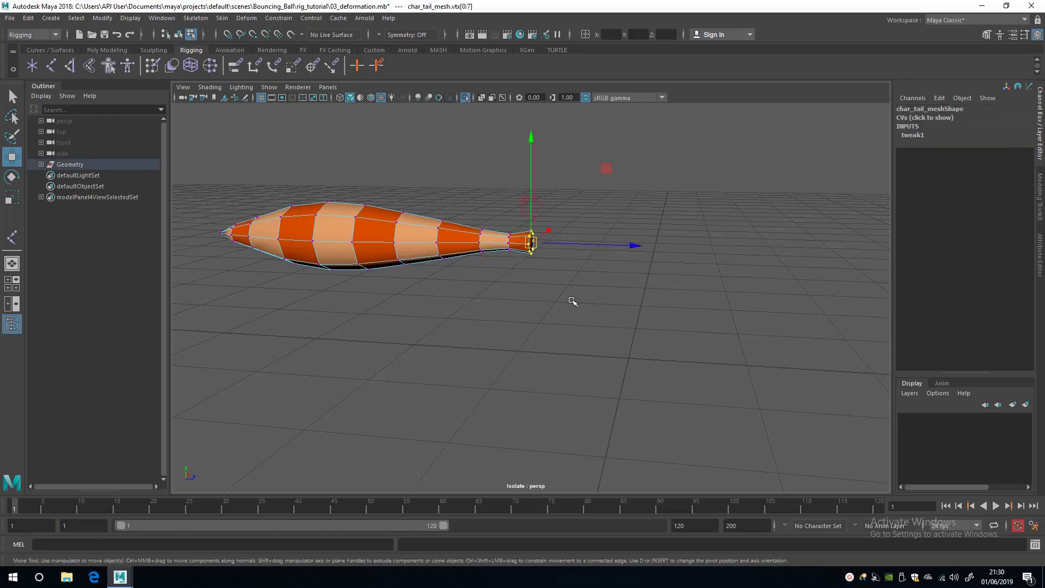
pyautogui.click(210, 65)
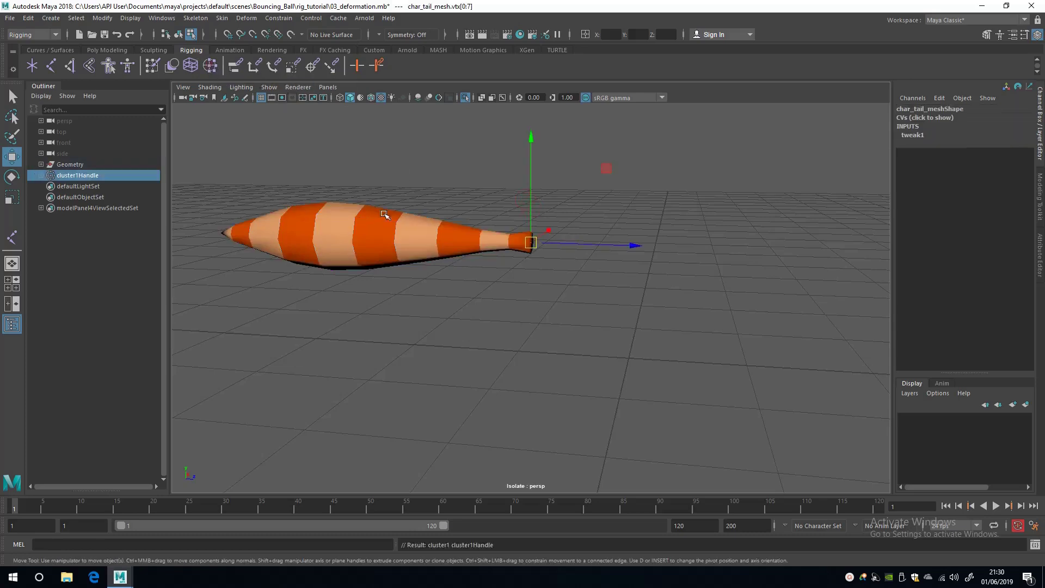
pyautogui.moveTo(511, 289)
pyautogui.keyDown('alt'); pyautogui.mouseDown()
pyautogui.moveTo(483, 278)
pyautogui.moveTo(524, 297)
pyautogui.moveTo(563, 338)
pyautogui.moveTo(504, 285)
pyautogui.mouseUp(); pyautogui.keyUp('alt')
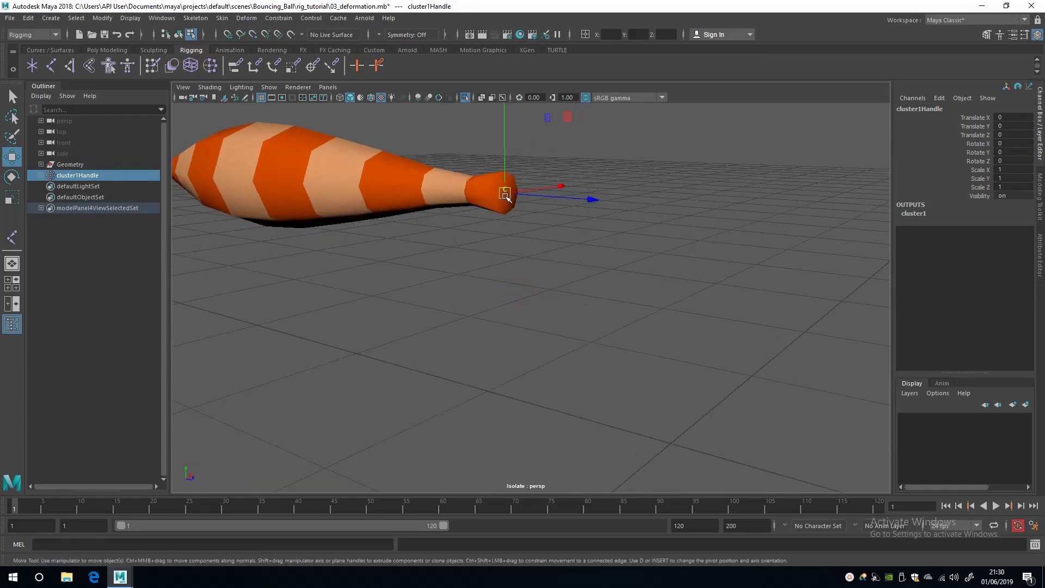
pyautogui.moveTo(474, 229)
pyautogui.keyDown('alt'); pyautogui.mouseDown()
pyautogui.moveTo(457, 214)
pyautogui.moveTo(475, 235)
pyautogui.moveTo(457, 227)
pyautogui.moveTo(486, 231)
pyautogui.mouseUp(); pyautogui.keyUp('alt')
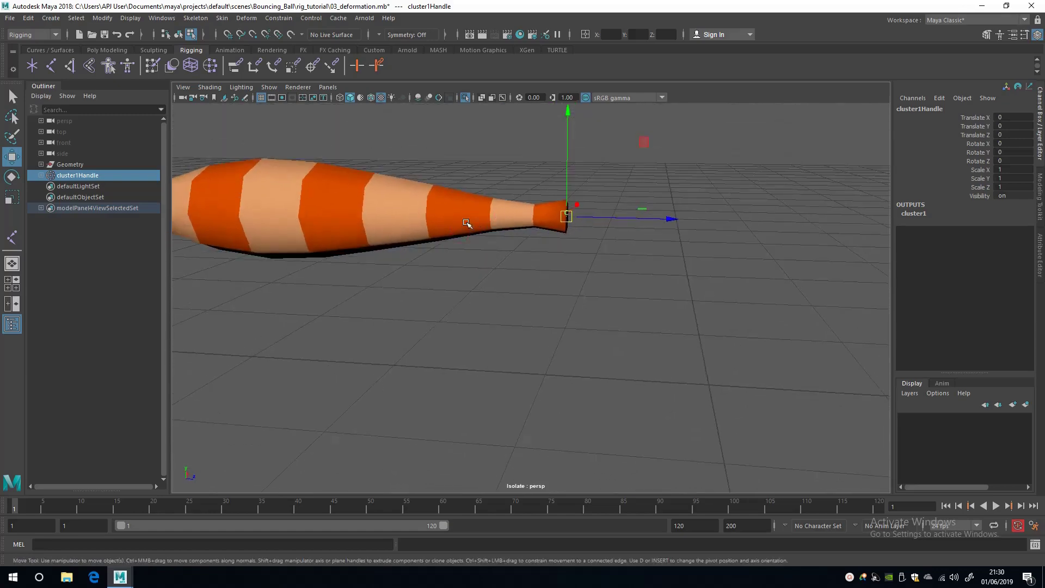
pyautogui.keyDown('alt'); pyautogui.moveTo(482, 235); pyautogui.dragTo(483, 214, button='right'); pyautogui.keyUp('alt')
pyautogui.moveTo(482, 175); pyautogui.dragTo(519, 301)
pyautogui.click(210, 66)
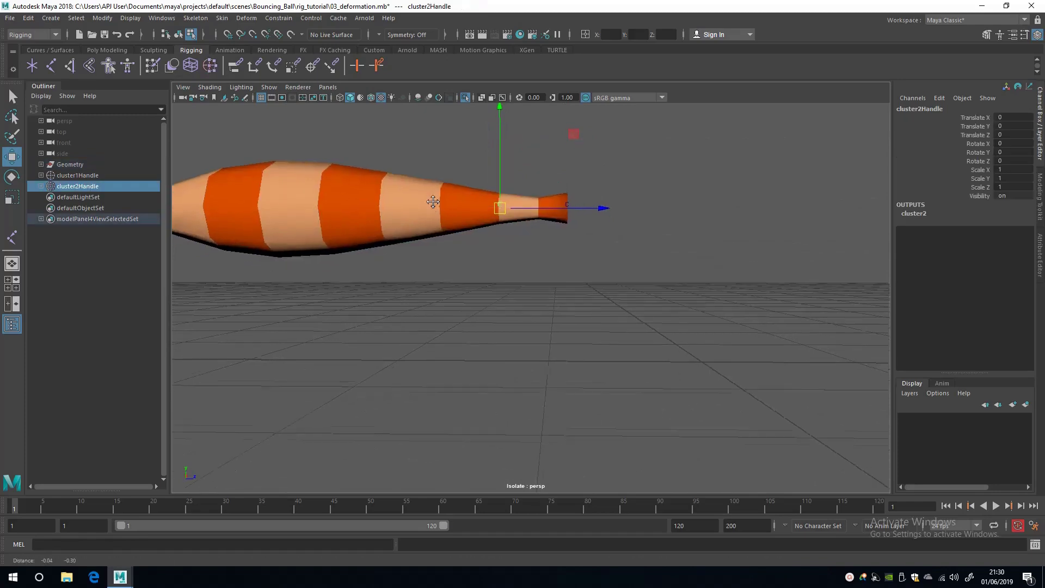
# Step: Create separate cluster deformers on the fifth and seventh vertex rings counted from the tail's open end
pyautogui.keyDown('alt'); pyautogui.moveTo(412, 195); pyautogui.dragTo(444, 185); pyautogui.keyUp('alt')
pyautogui.press('F8')
pyautogui.click(210, 65)
pyautogui.press('F8')
pyautogui.moveTo(381, 118); pyautogui.dragTo(436, 315)
pyautogui.click(210, 65)
# Step: Create a cluster deformer on the ninth vertex ring from the open end, near the tail's pointed tip
pyautogui.keyDown('alt'); pyautogui.moveTo(348, 188); pyautogui.dragTo(370, 180); pyautogui.keyUp('alt')
pyautogui.moveTo(322, 119); pyautogui.dragTo(354, 223)
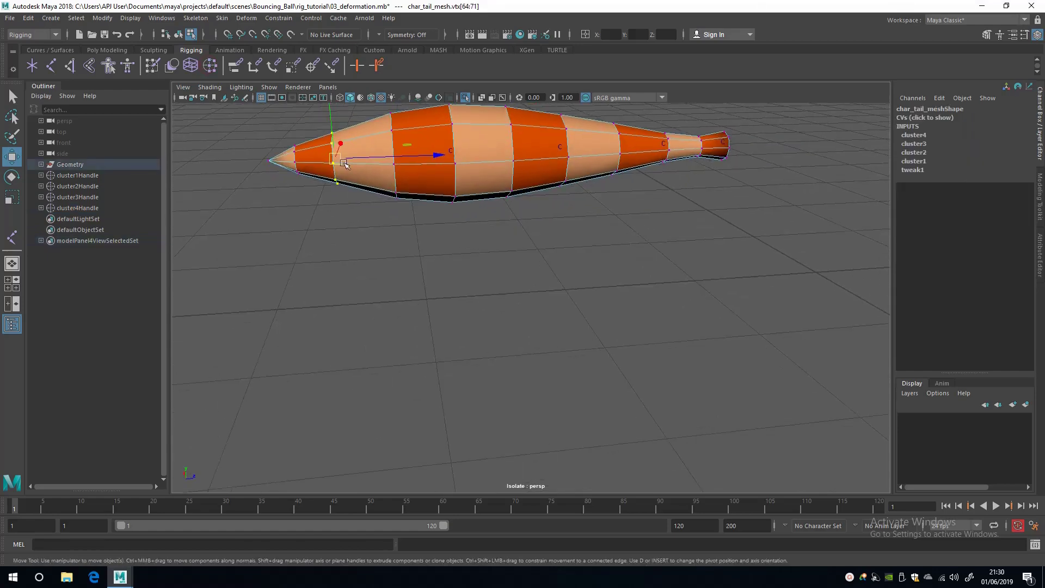
pyautogui.click(210, 66)
pyautogui.keyDown('alt'); pyautogui.moveTo(305, 158); pyautogui.dragTo(365, 227); pyautogui.keyUp('alt')
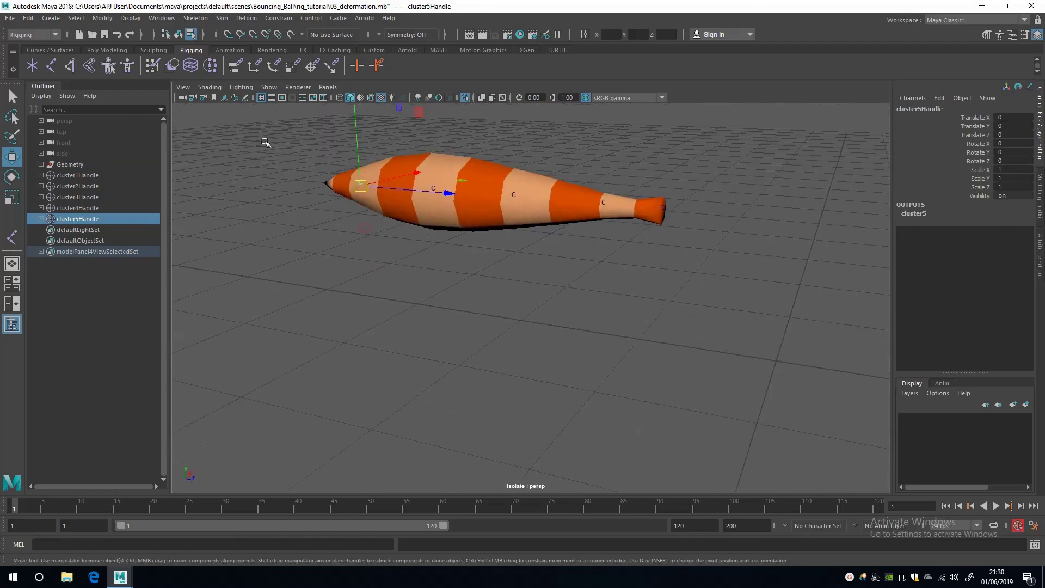
pyautogui.keyDown('alt'); pyautogui.moveTo(226, 230); pyautogui.dragTo(351, 287, button='right'); pyautogui.keyUp('alt')
pyautogui.keyDown('alt'); pyautogui.moveTo(351, 287); pyautogui.dragTo(290, 262); pyautogui.keyUp('alt')
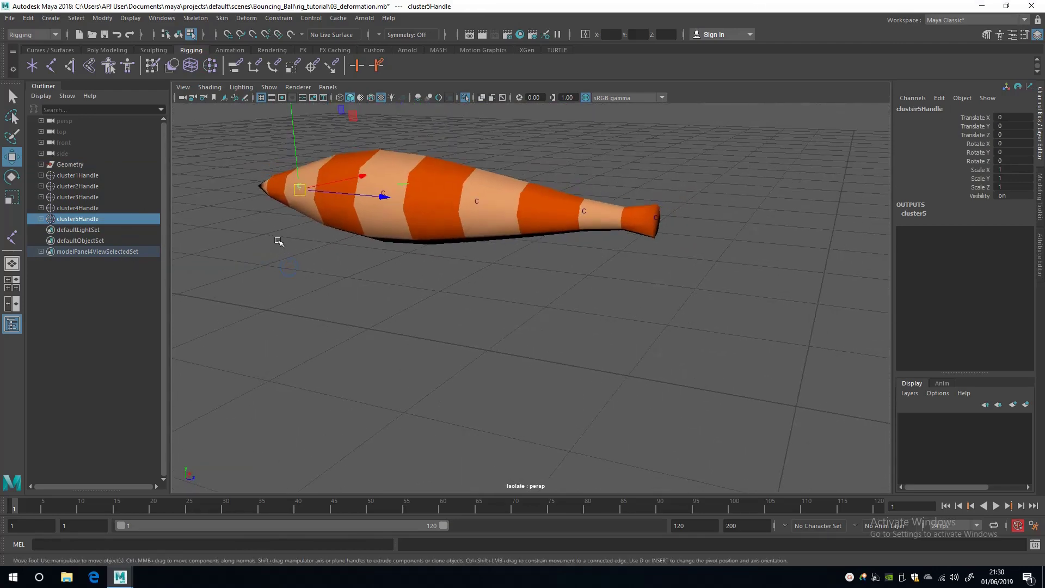
# Step: Deselect the last cluster and return the tail mesh to object selection mode
pyautogui.click(332, 249)
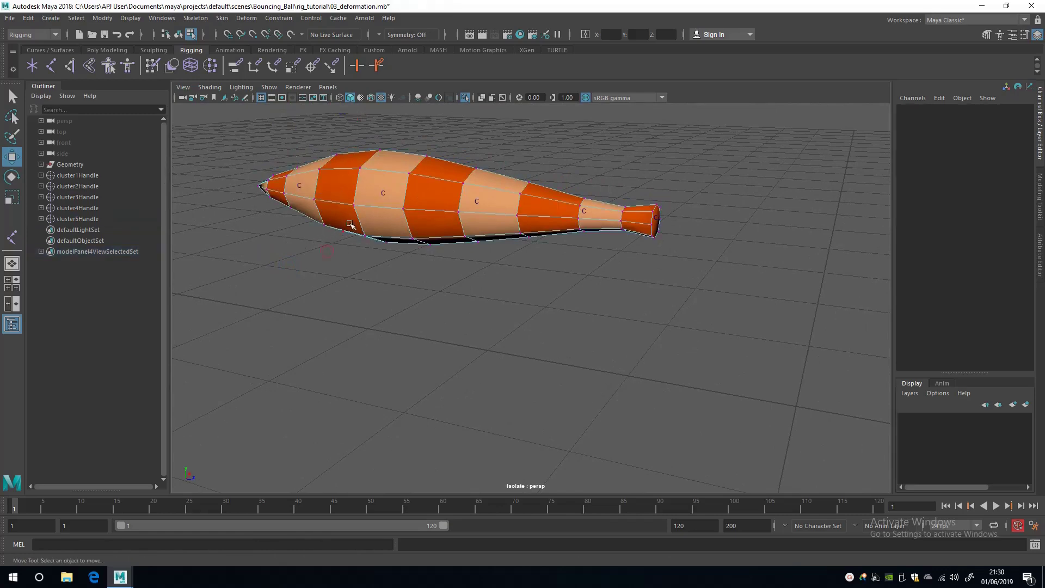
pyautogui.press('F8')
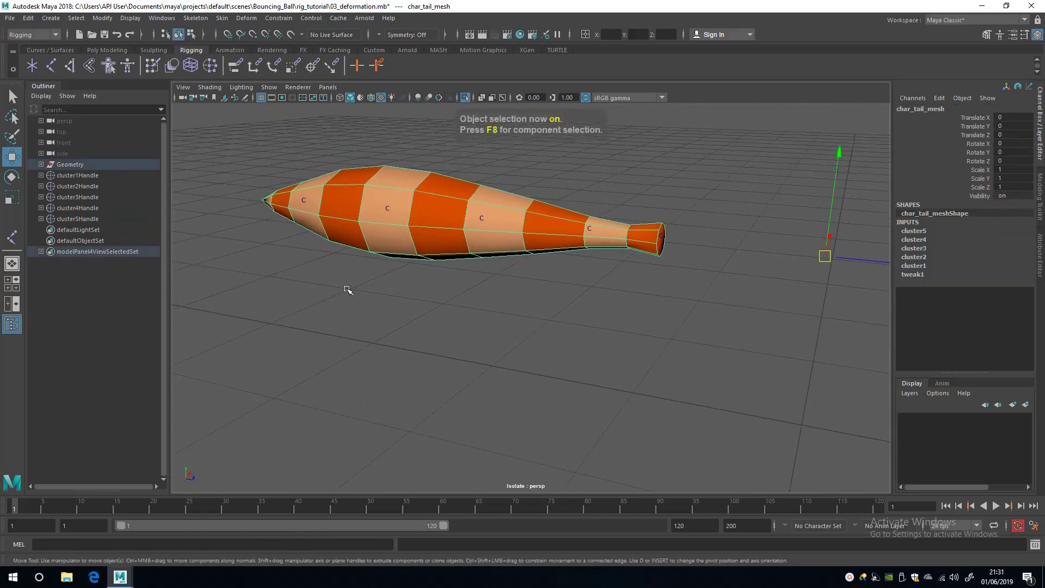
pyautogui.keyDown('alt'); pyautogui.moveTo(347, 289); pyautogui.dragTo(287, 274); pyautogui.keyUp('alt')
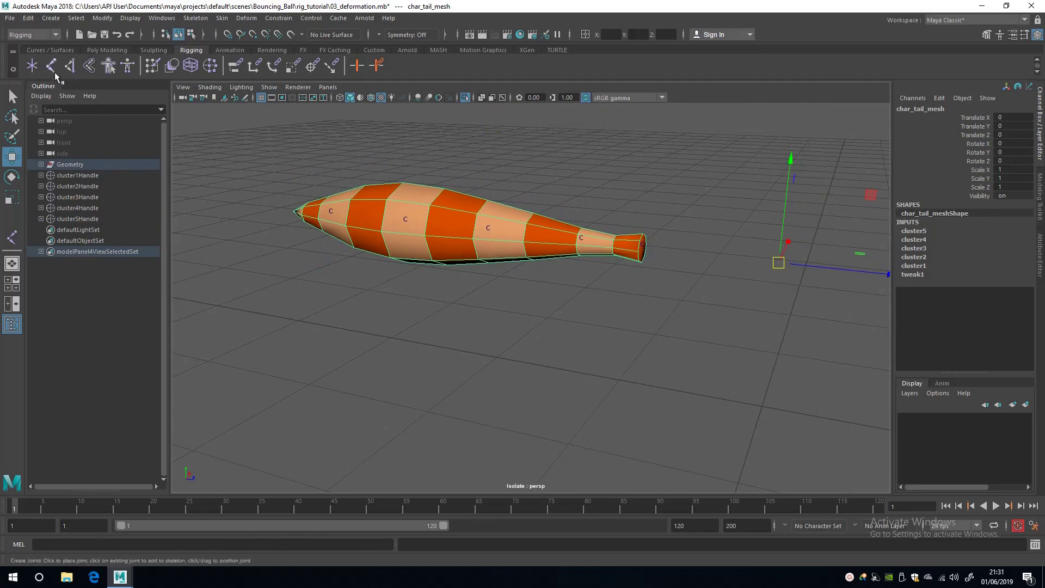
# Step: Create a single joint on the grid near the world origin, beside the tail's open end
pyautogui.click(196, 18)
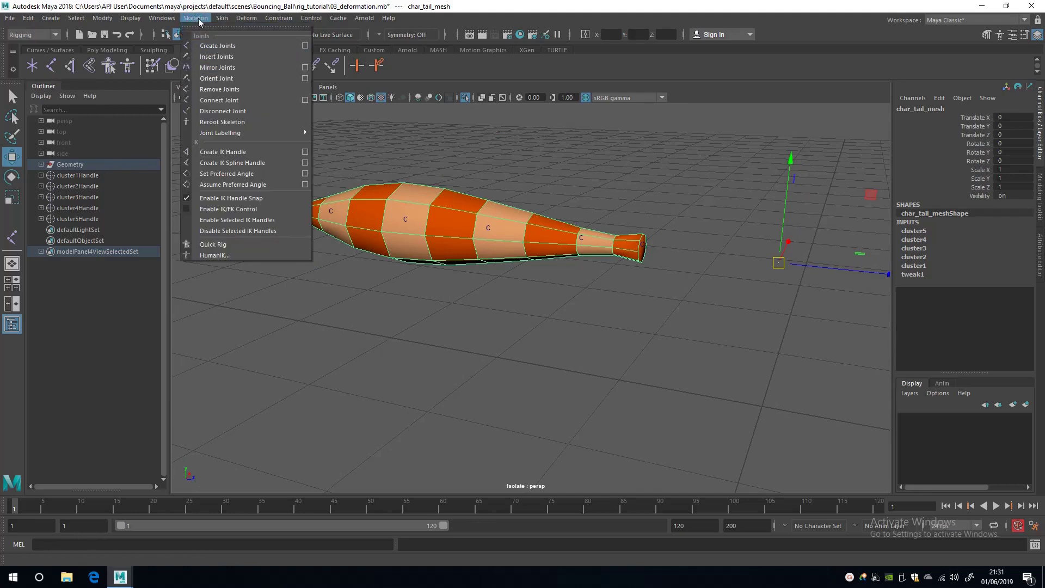
pyautogui.click(196, 19)
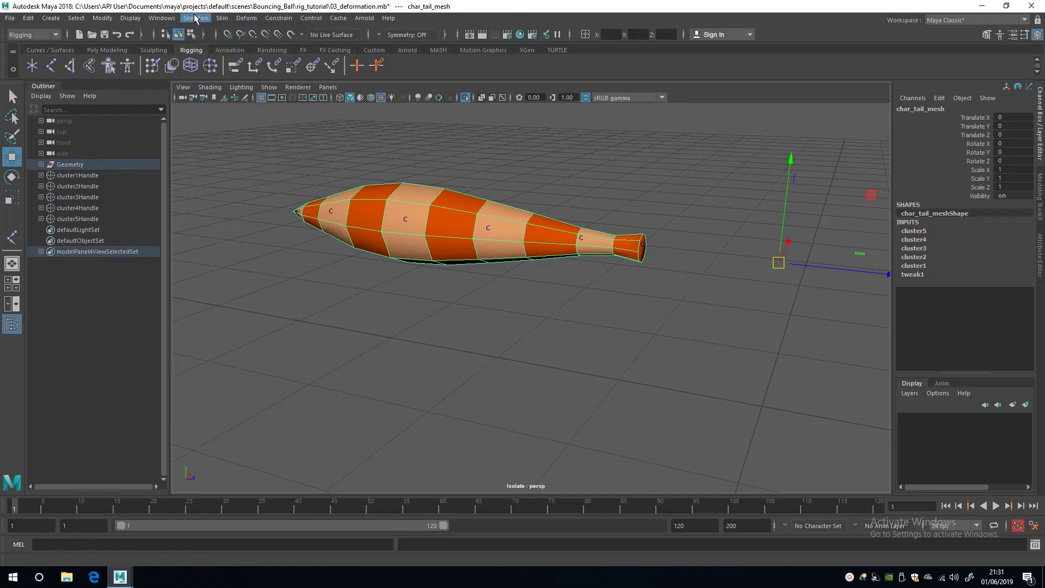
pyautogui.click(51, 66)
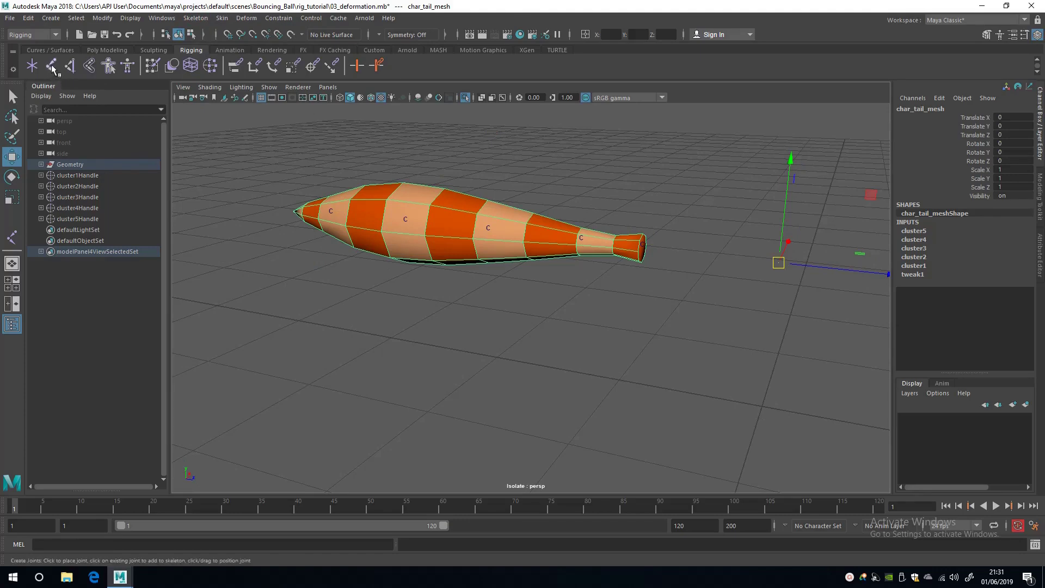
pyautogui.keyDown('alt'); pyautogui.moveTo(333, 241); pyautogui.dragTo(593, 347); pyautogui.keyUp('alt')
pyautogui.click(639, 331)
pyautogui.press('e')
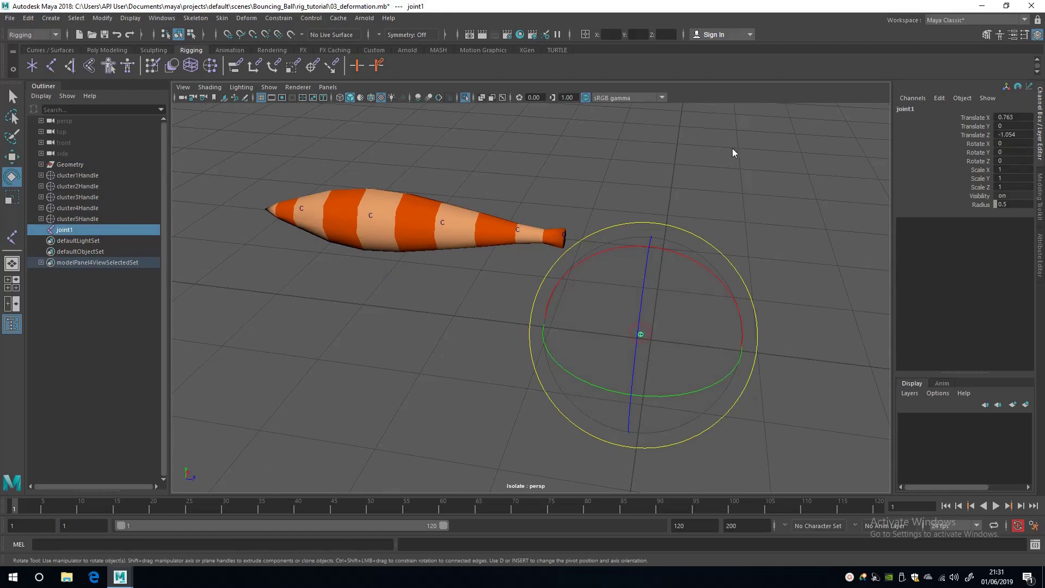
# Step: Set the joint's Translate X, Y and Z to 0 and activate the Move tool
pyautogui.moveTo(1007, 117); pyautogui.dragTo(1007, 135)
pyautogui.write('0')
pyautogui.press('Return')
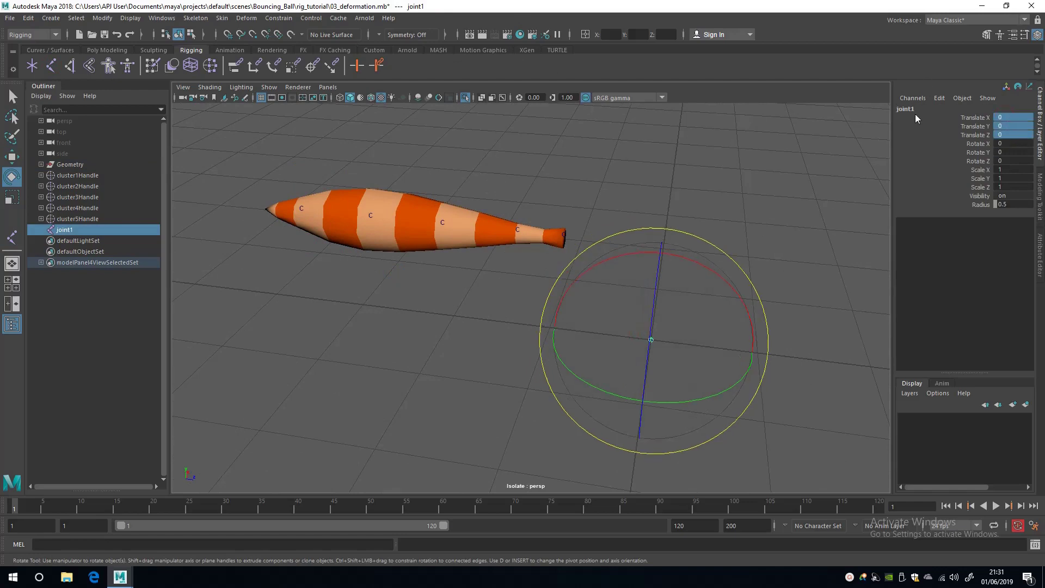
pyautogui.keyDown('alt'); pyautogui.moveTo(560, 326); pyautogui.dragTo(462, 309); pyautogui.keyUp('alt')
pyautogui.press('w')
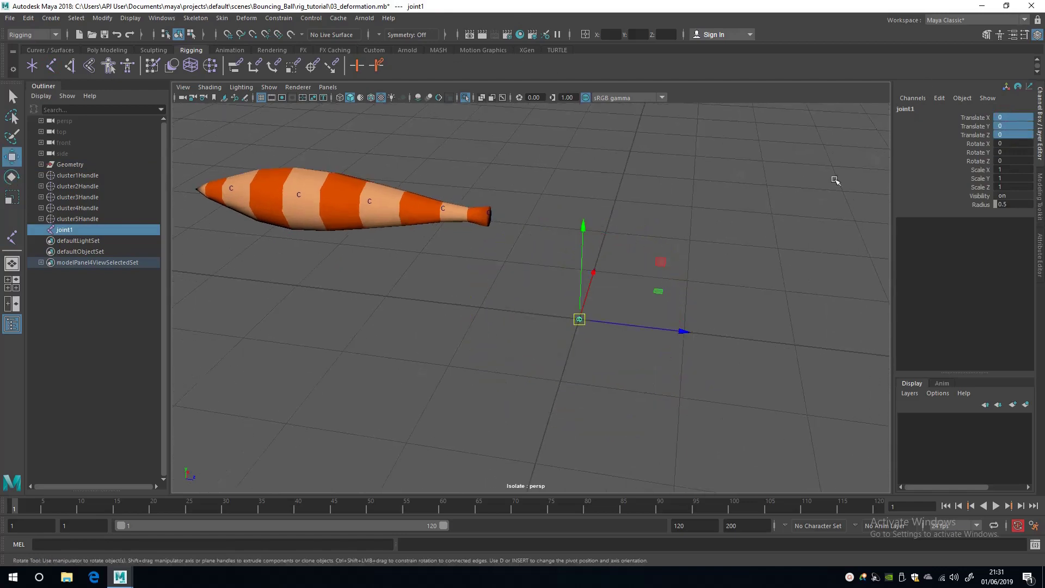
# Step: Rename the joint as tail_C_bind01
pyautogui.doubleClick(907, 108)
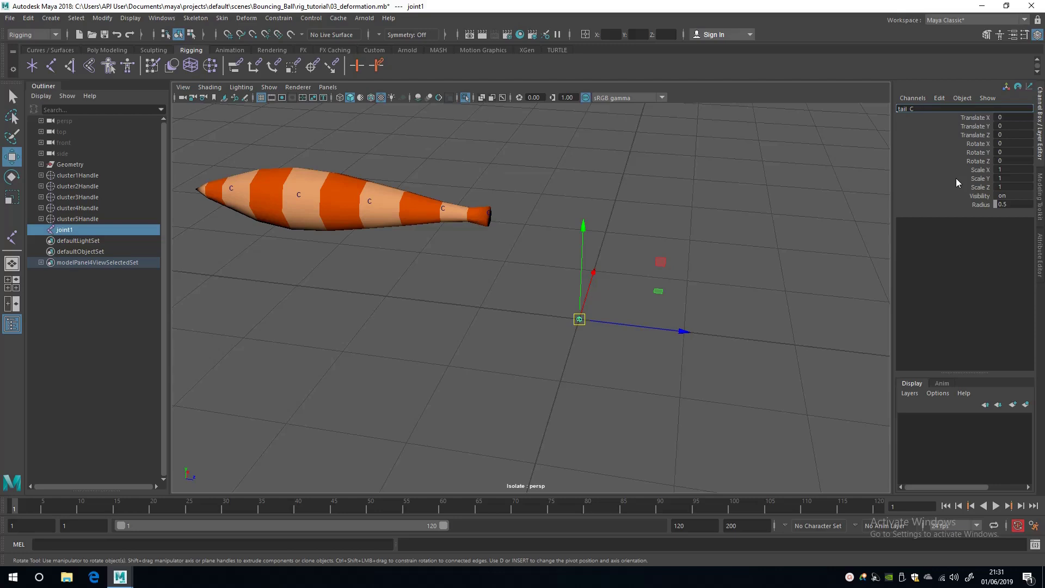
pyautogui.write('bind01')
pyautogui.press('Return')
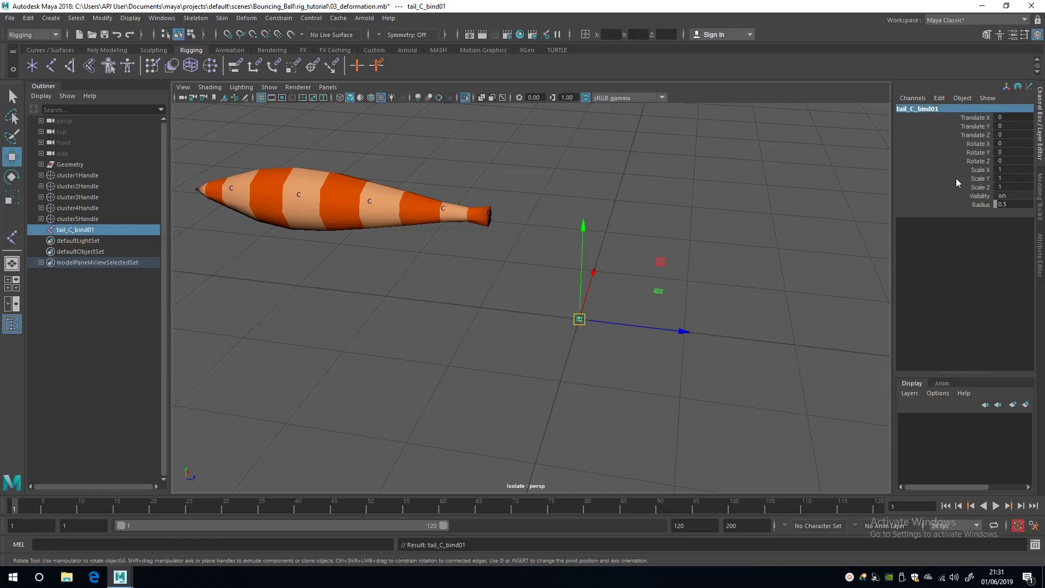
pyautogui.keyDown('alt'); pyautogui.moveTo(311, 287); pyautogui.dragTo(453, 340, button='middle'); pyautogui.keyUp('alt')
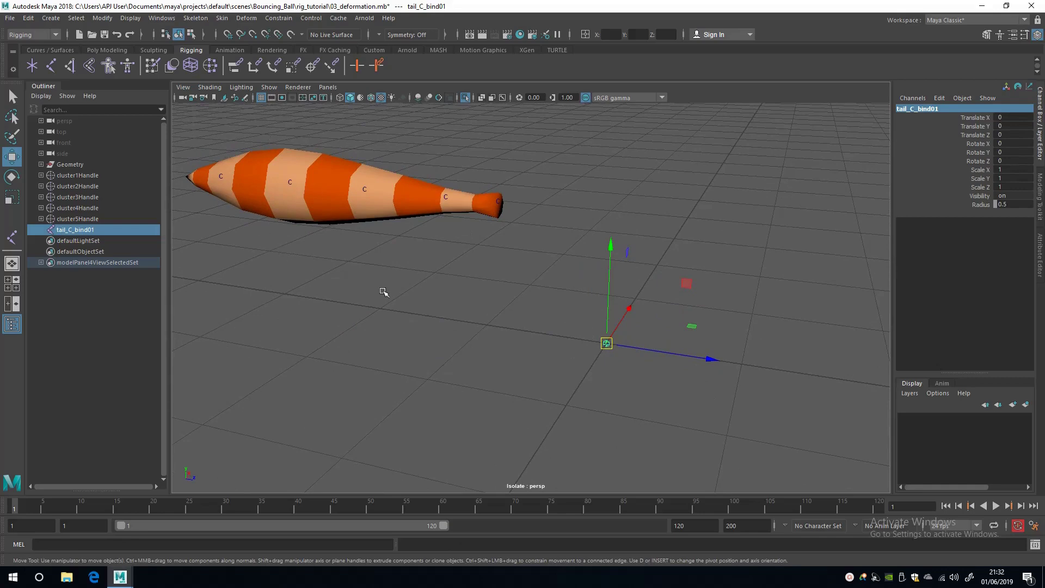
pyautogui.keyDown('alt'); pyautogui.moveTo(471, 338); pyautogui.dragTo(452, 316); pyautogui.keyUp('alt')
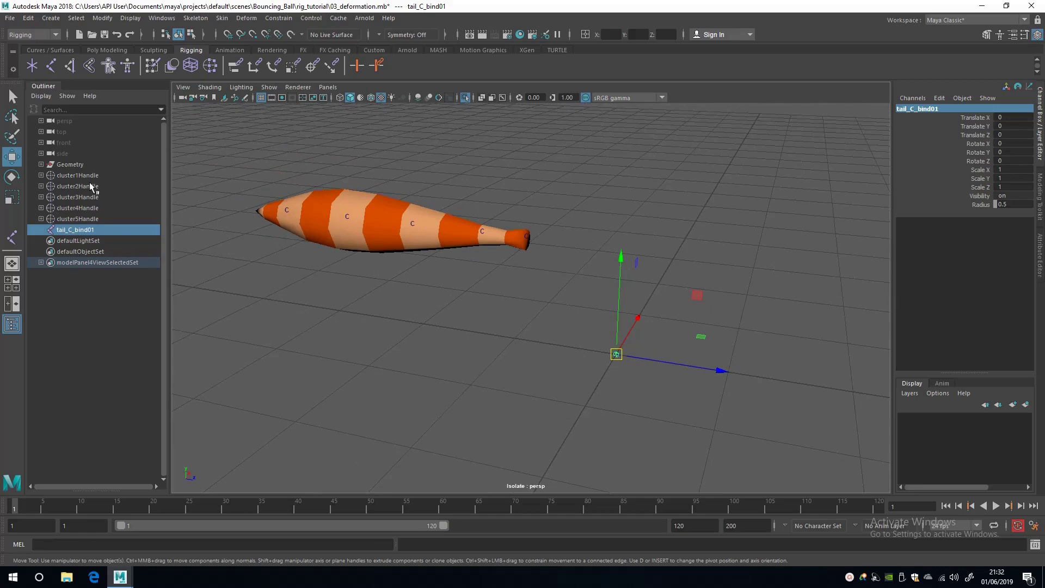
pyautogui.keyDown('alt'); pyautogui.moveTo(530, 331); pyautogui.dragTo(529, 331, button='middle'); pyautogui.keyUp('alt')
pyautogui.keyDown('alt'); pyautogui.moveTo(529, 331); pyautogui.dragTo(478, 289); pyautogui.keyUp('alt')
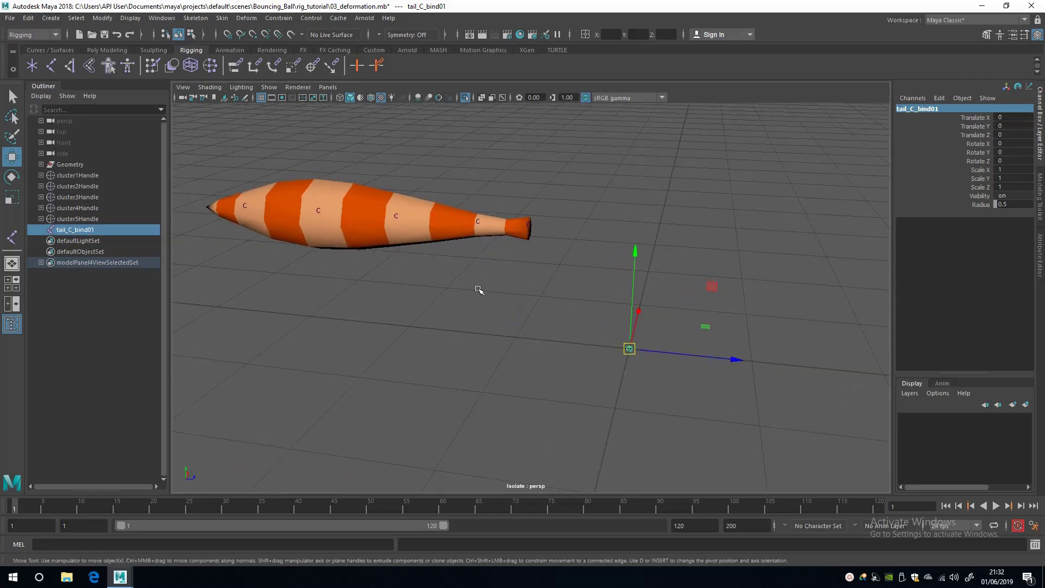
# Step: Put the Geometry group on a new display layer named GEO with its display type set to Template
pyautogui.click(69, 165)
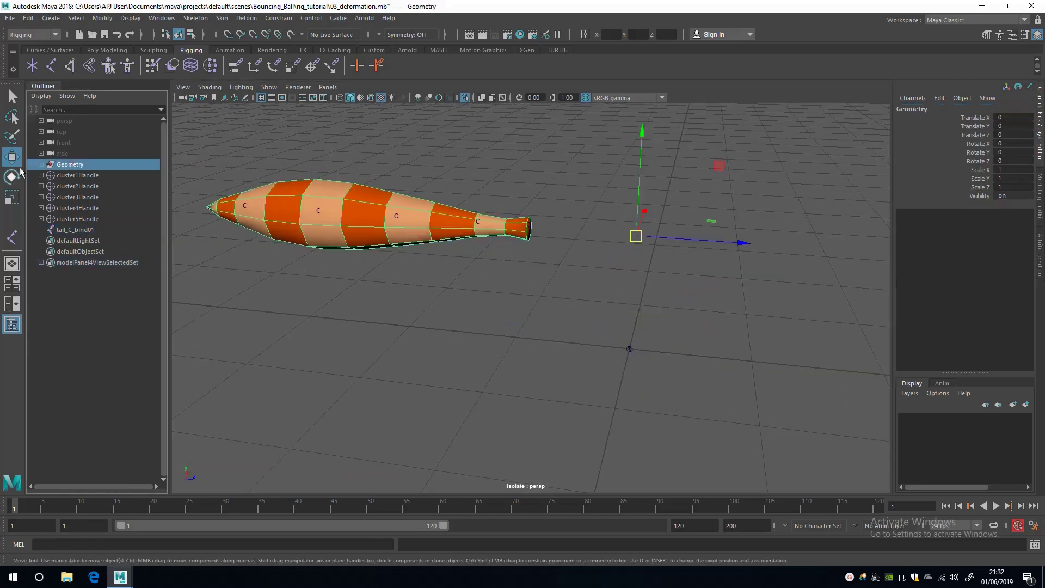
pyautogui.click(1025, 404)
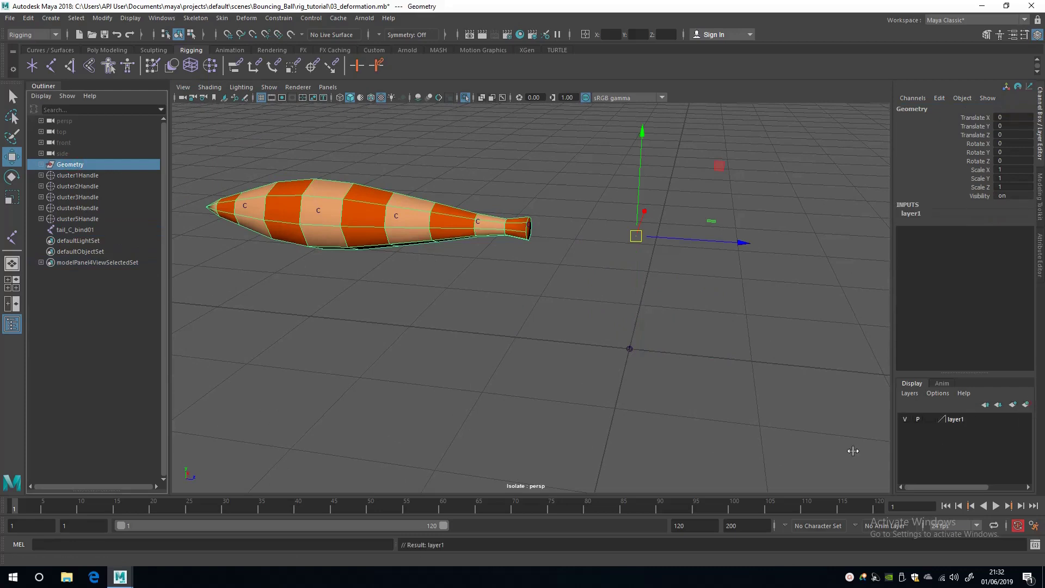
pyautogui.doubleClick(956, 420)
pyautogui.doubleClick(418, 214)
pyautogui.write('GEO')
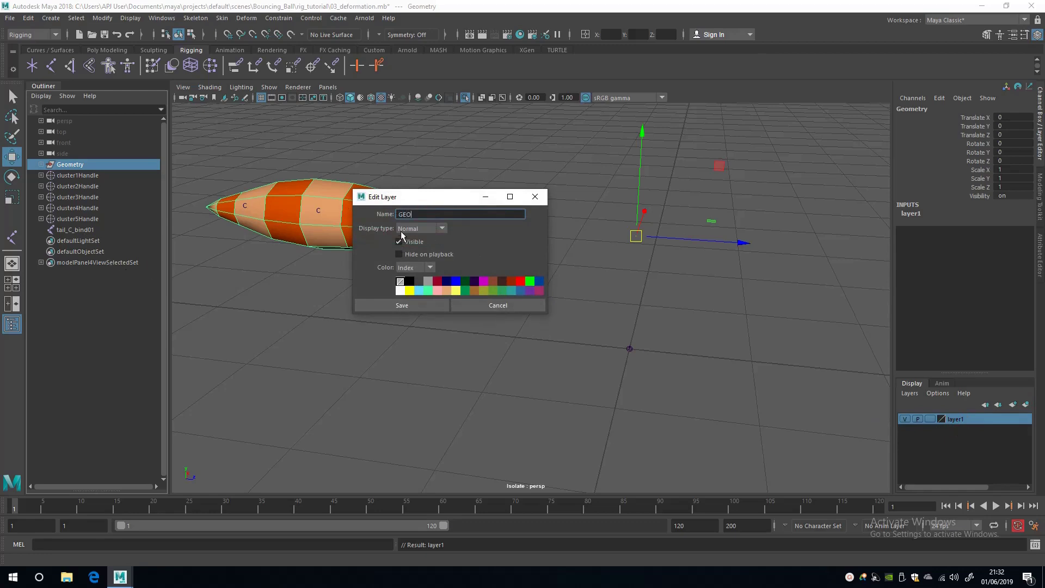
pyautogui.click(406, 228)
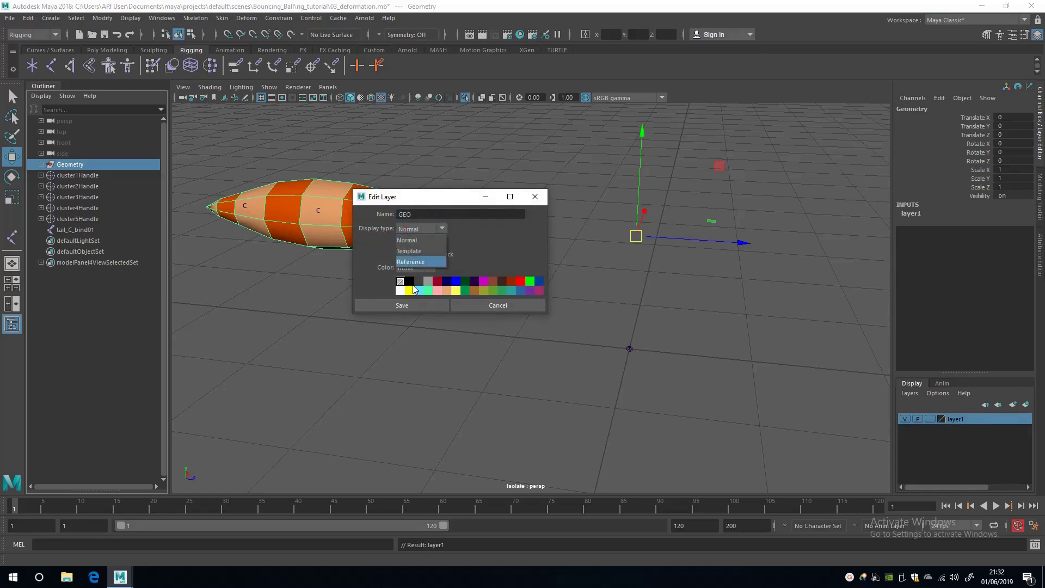
pyautogui.click(410, 251)
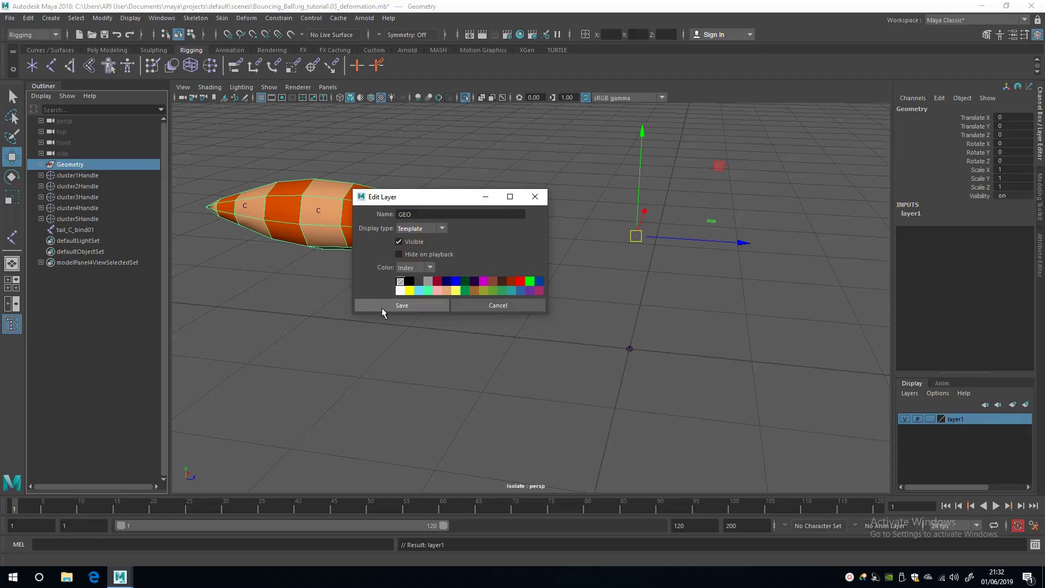
pyautogui.click(382, 306)
# Step: Move tail_C_bind01 to the centre of the tail's open end, snapping it onto the cluster there
pyautogui.click(640, 356)
pyautogui.keyDown('alt'); pyautogui.moveTo(553, 343); pyautogui.dragTo(549, 350); pyautogui.keyUp('alt')
pyautogui.moveTo(633, 375); pyautogui.dragTo(544, 236)
pyautogui.keyDown('alt'); pyautogui.moveTo(485, 319); pyautogui.dragTo(549, 346); pyautogui.keyUp('alt')
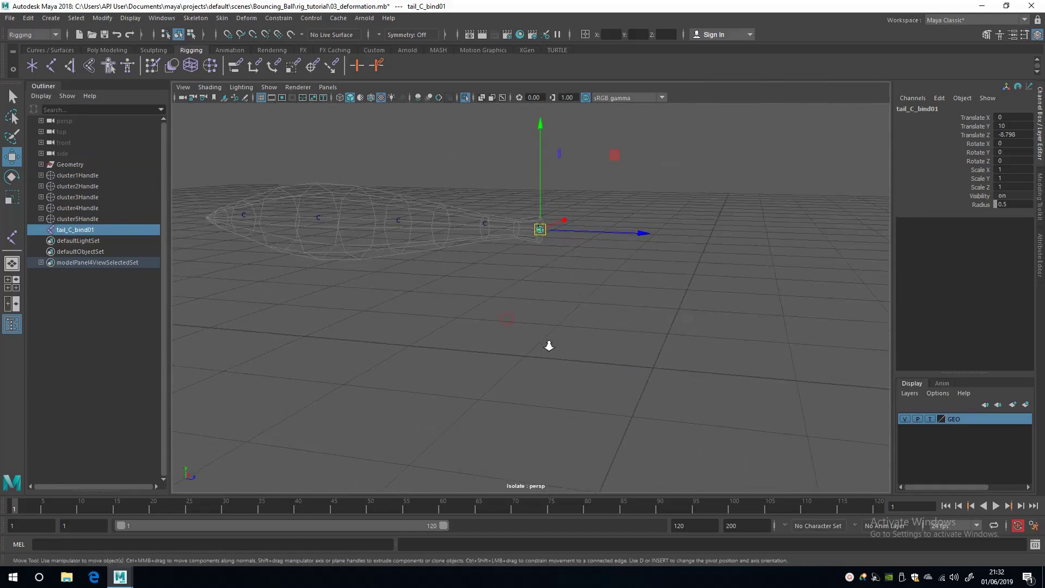
pyautogui.press('v')
pyautogui.click(540, 229)
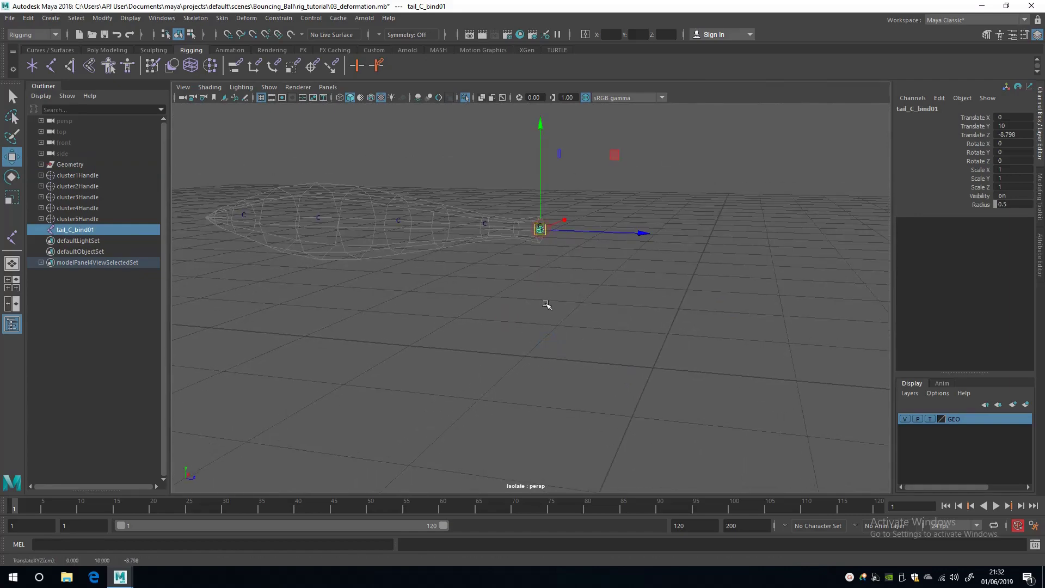
pyautogui.press('v')
# Step: Duplicate the tail joint twice, snapping the copies onto the second and third clusters from the tail's open end
pyautogui.hotkey('ctrl', 'd')
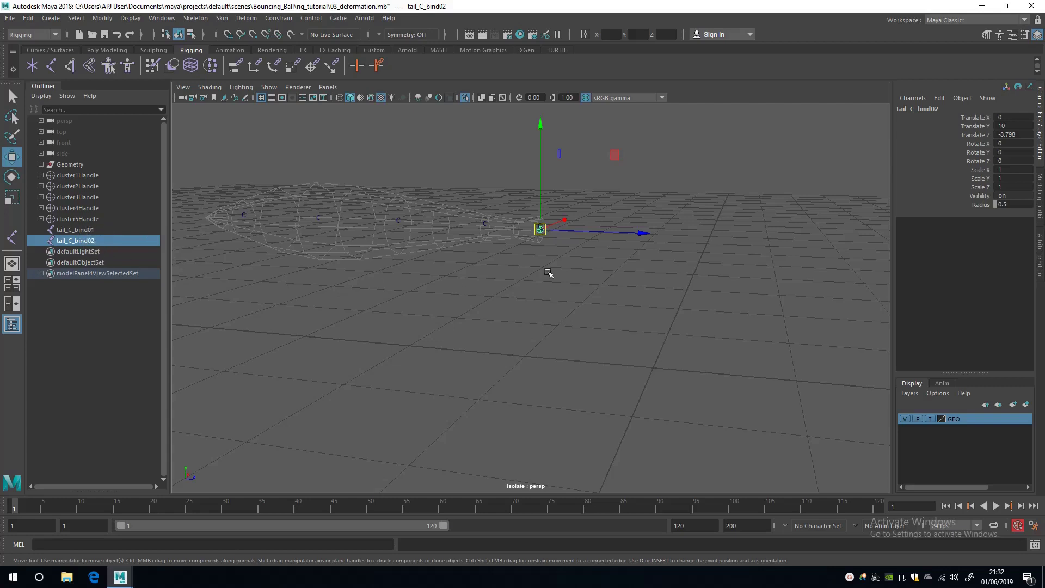
pyautogui.press('v')
pyautogui.moveTo(539, 230); pyautogui.dragTo(524, 312)
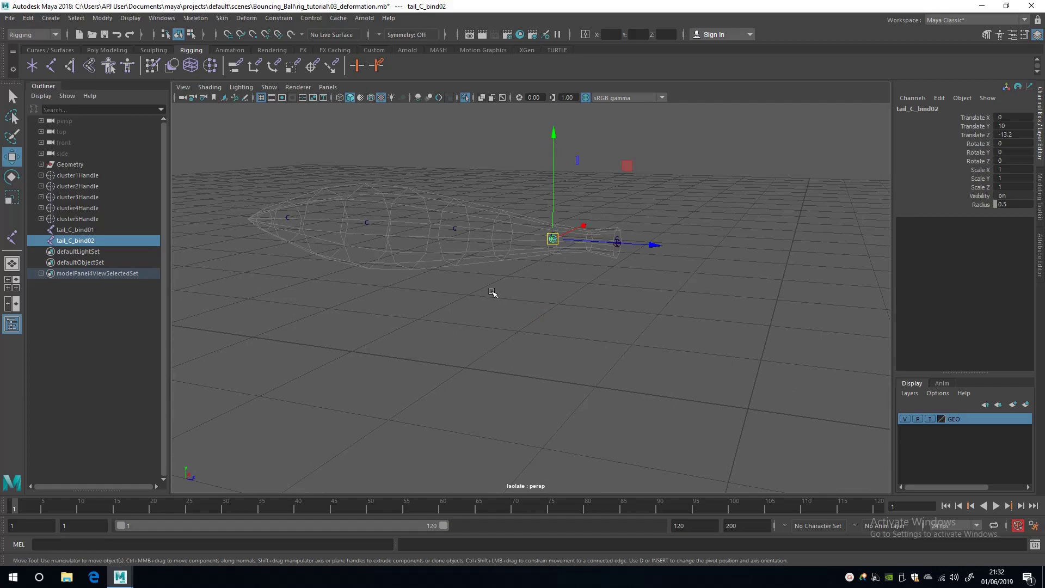
pyautogui.hotkey('ctrl', 'd')
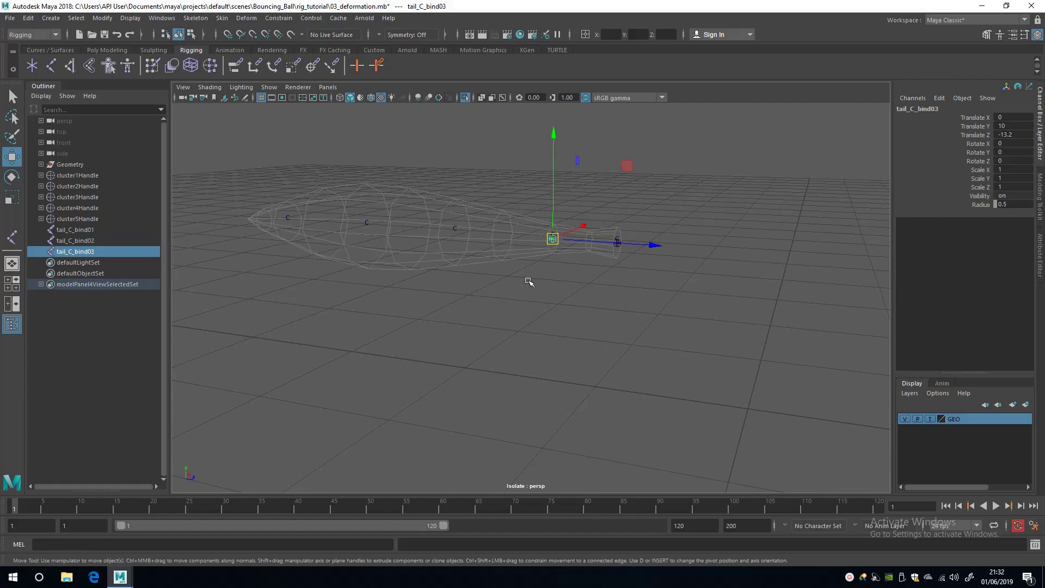
pyautogui.press('v')
pyautogui.moveTo(553, 239); pyautogui.dragTo(466, 333)
# Step: Duplicate the joint twice more, snapping the copies onto the fourth and fifth clusters towards the tail's tip
pyautogui.hotkey('ctrl', 'd')
pyautogui.moveTo(515, 256); pyautogui.dragTo(443, 303)
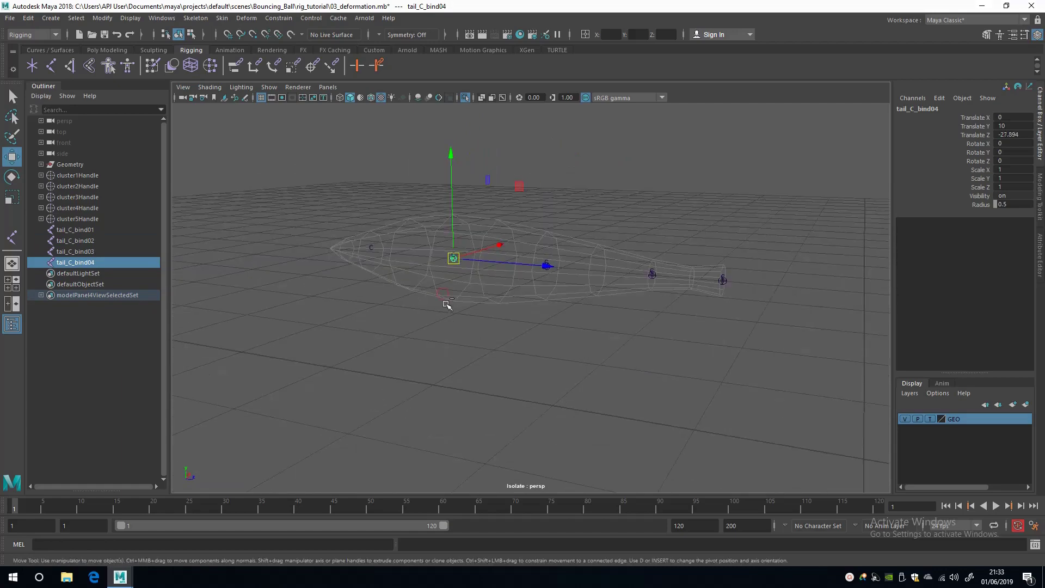
pyautogui.hotkey('ctrl', 'd')
pyautogui.moveTo(434, 257); pyautogui.dragTo(354, 249)
pyautogui.keyDown('alt'); pyautogui.moveTo(479, 317); pyautogui.dragTo(338, 268); pyautogui.keyUp('alt')
pyautogui.keyDown('alt'); pyautogui.moveTo(173, 277); pyautogui.dragTo(349, 305); pyautogui.keyUp('alt')
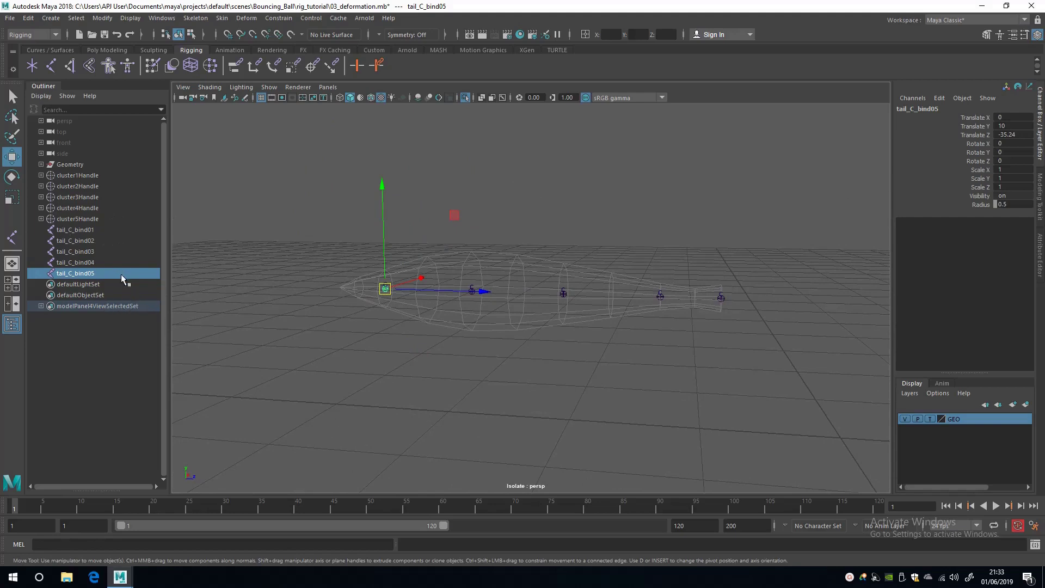
# Step: Turn off the viewport's isolate selection to bring back the whole character
pyautogui.press('5')
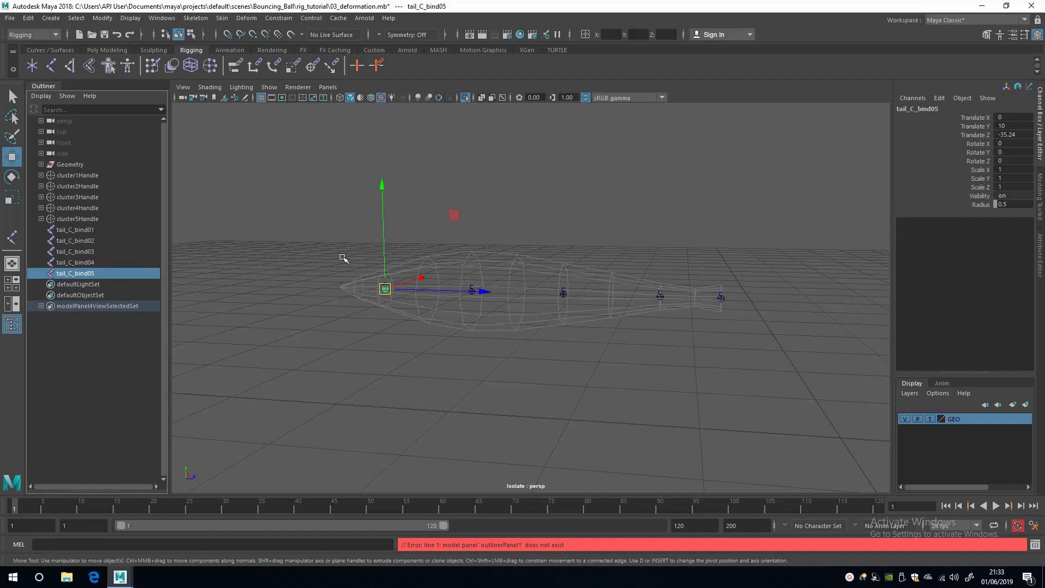
pyautogui.keyDown('alt'); pyautogui.moveTo(299, 284); pyautogui.dragTo(283, 292); pyautogui.keyUp('alt')
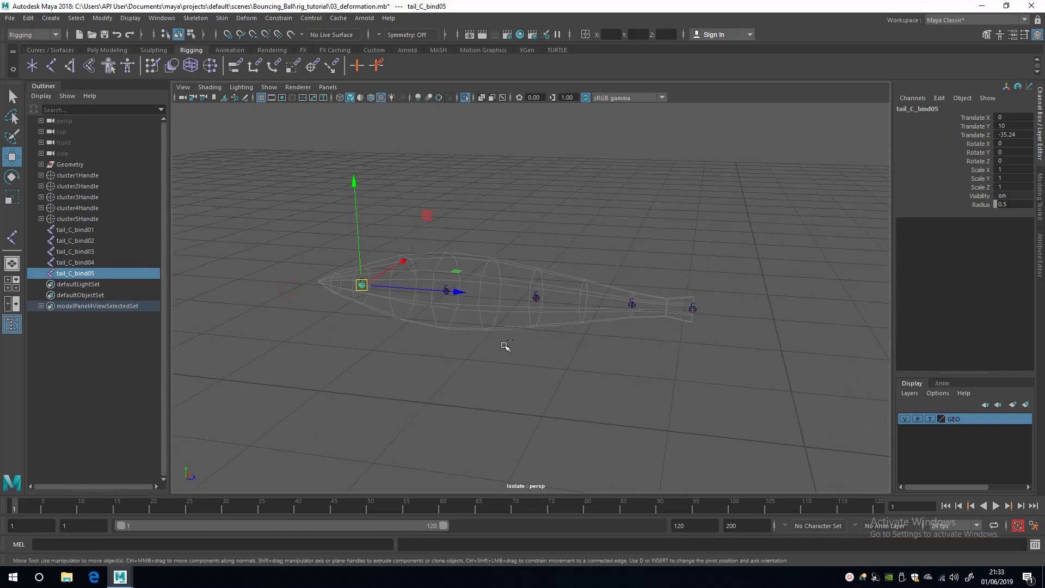
pyautogui.hotkey('ctrl', '1')
pyautogui.keyDown('alt'); pyautogui.moveTo(411, 324); pyautogui.dragTo(330, 311); pyautogui.keyUp('alt')
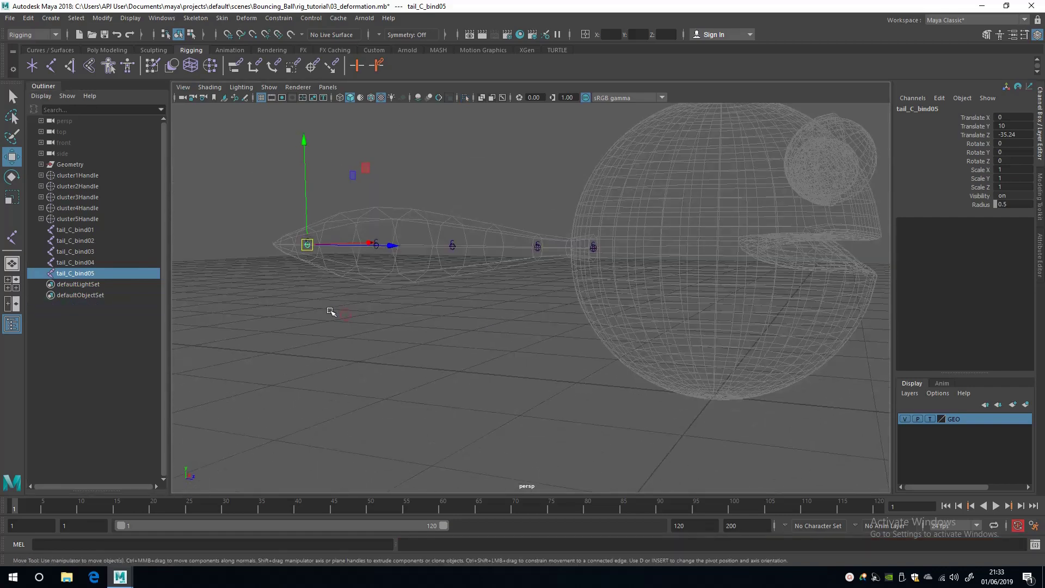
# Step: Delete all five cluster handles, cluster1Handle through cluster5Handle
pyautogui.click(88, 219)
pyautogui.keyDown('shift'); pyautogui.click(81, 174); pyautogui.keyUp('shift')
pyautogui.keyDown('alt'); pyautogui.moveTo(240, 272); pyautogui.dragTo(314, 294); pyautogui.keyUp('alt')
pyautogui.keyDown('alt'); pyautogui.moveTo(435, 319); pyautogui.dragTo(409, 322); pyautogui.keyUp('alt')
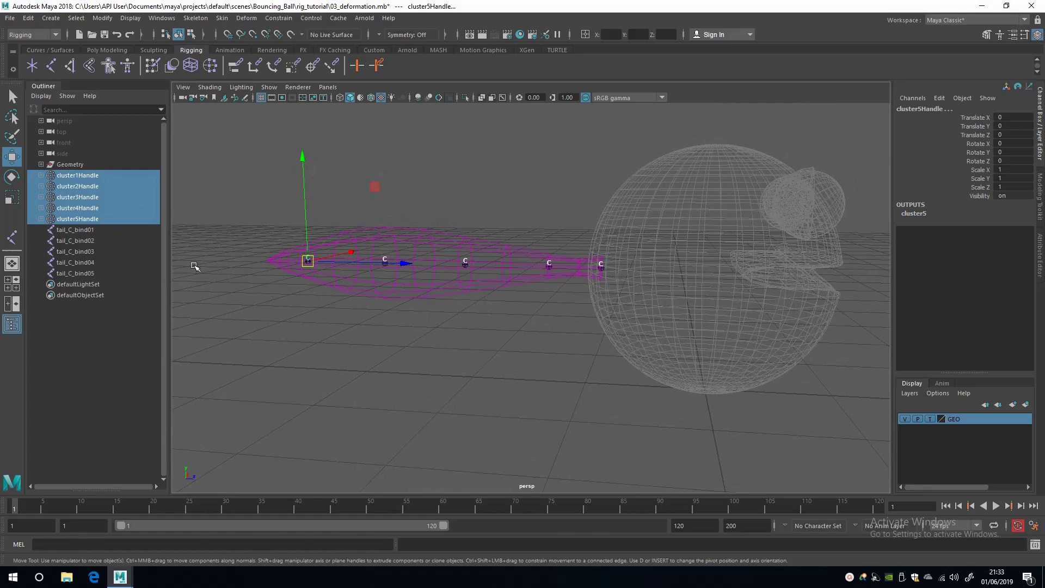
pyautogui.press('Delete')
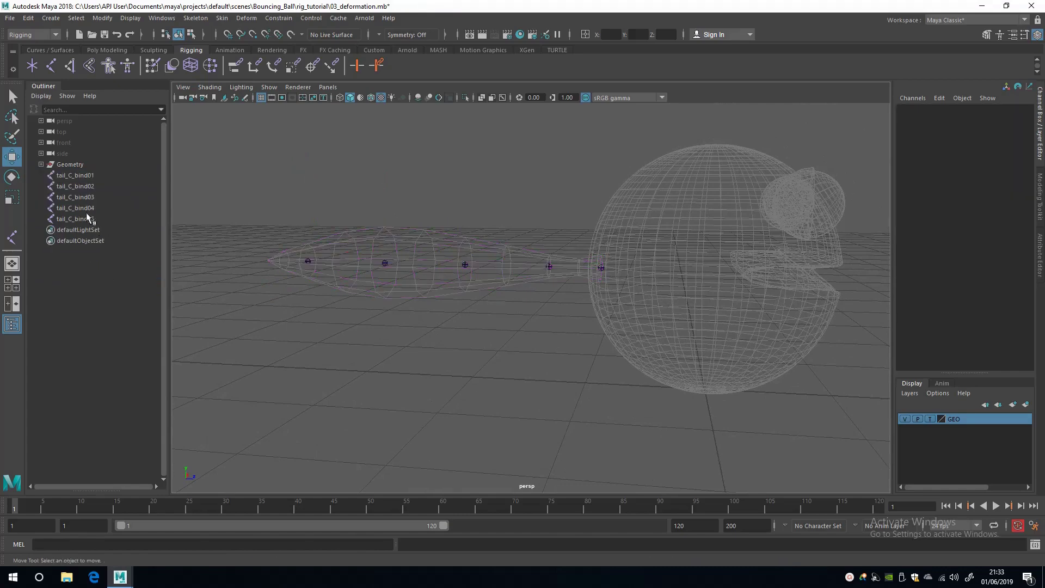
# Step: Parent tail_C_bind05 under tail_C_bind04
pyautogui.click(86, 218)
pyautogui.keyDown('alt'); pyautogui.moveTo(350, 321); pyautogui.dragTo(265, 331); pyautogui.keyUp('alt')
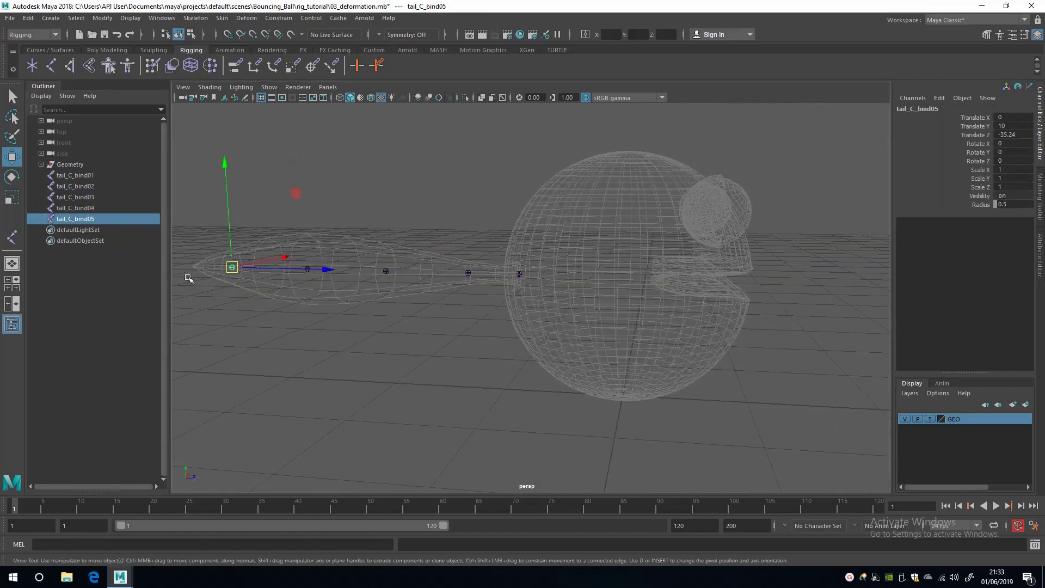
pyautogui.keyDown('ctrl'); pyautogui.click(98, 206); pyautogui.keyUp('ctrl')
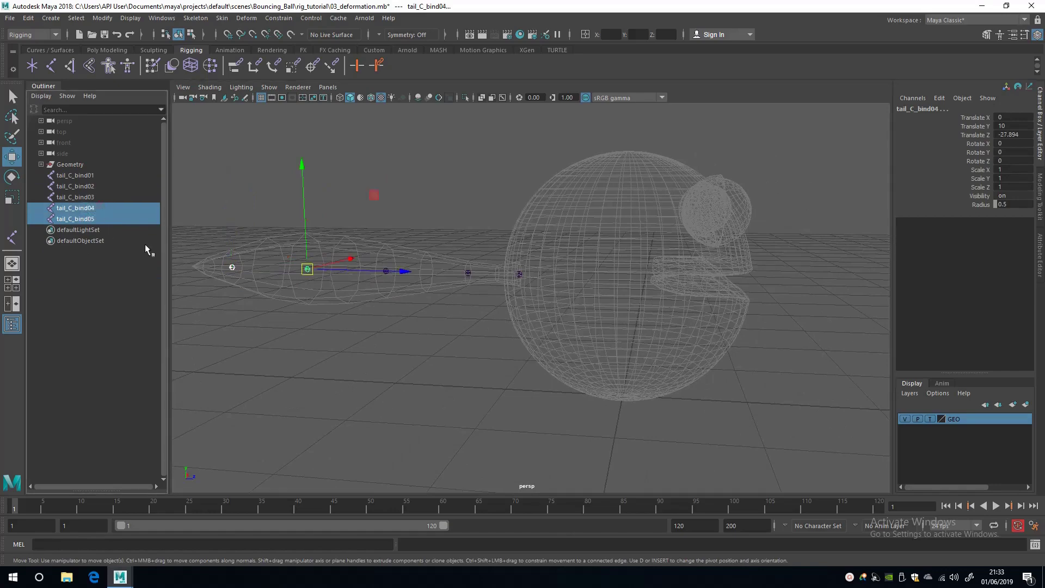
pyautogui.keyDown('alt'); pyautogui.moveTo(294, 294); pyautogui.dragTo(376, 349); pyautogui.keyUp('alt')
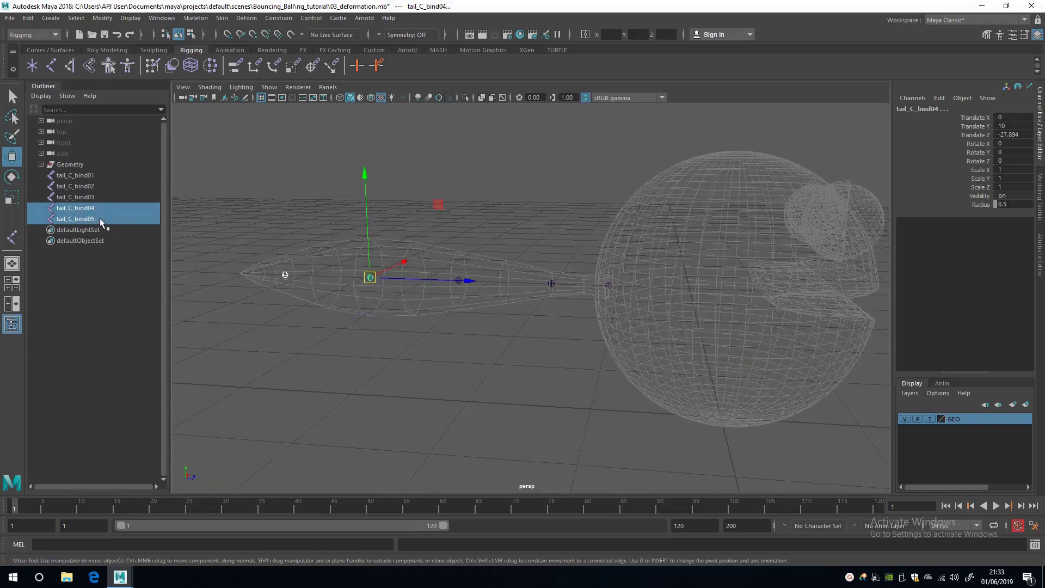
pyautogui.keyDown('alt'); pyautogui.moveTo(372, 334); pyautogui.dragTo(377, 339); pyautogui.keyUp('alt')
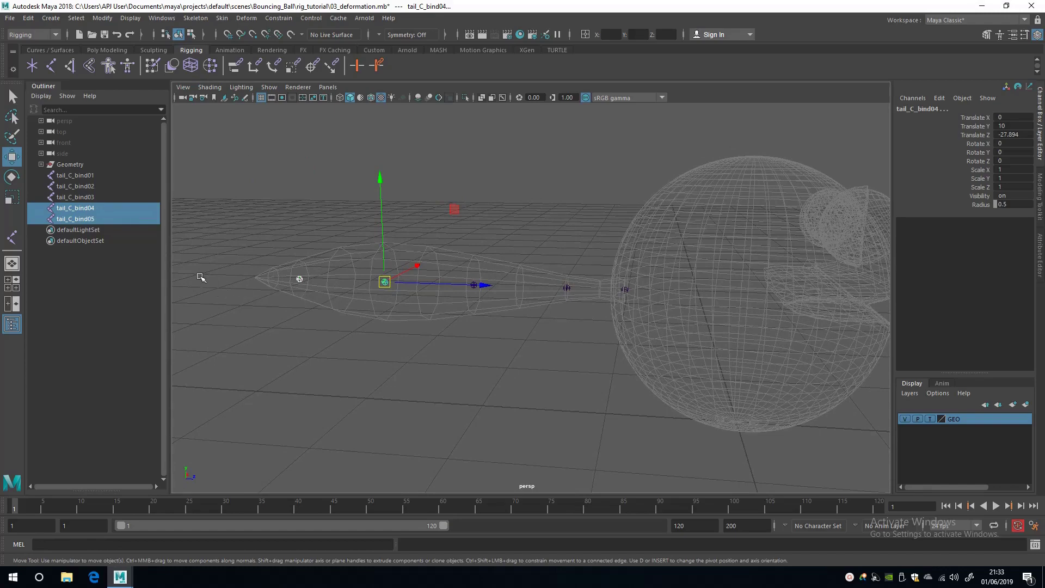
pyautogui.press('p')
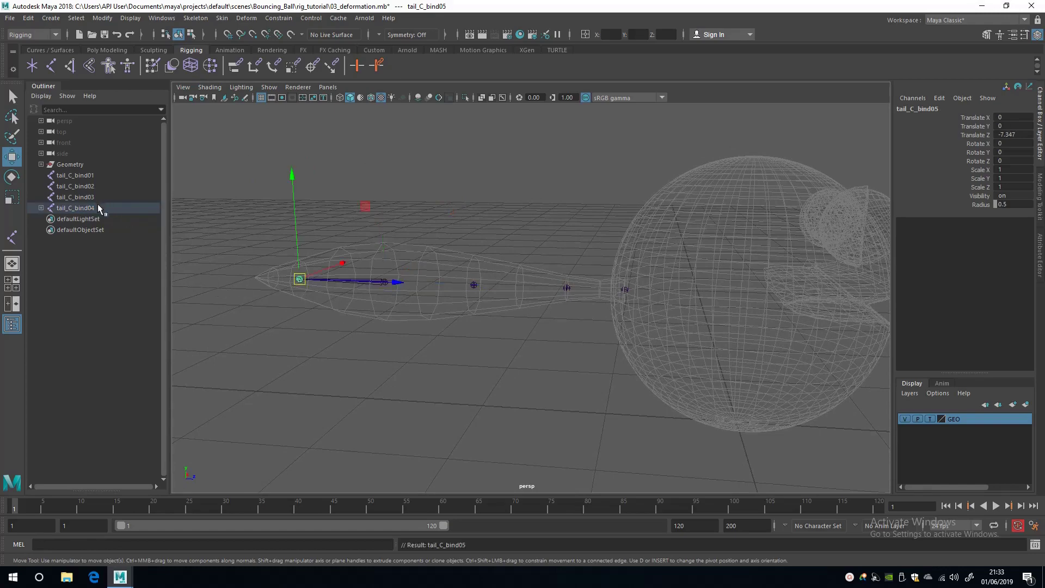
# Step: Parent tail_C_bind04 under tail_C_bind03
pyautogui.click(98, 208)
pyautogui.moveTo(329, 298)
pyautogui.keyDown('alt'); pyautogui.mouseDown()
pyautogui.moveTo(335, 308)
pyautogui.moveTo(313, 297)
pyautogui.mouseUp(); pyautogui.keyUp('alt')
pyautogui.keyDown('ctrl'); pyautogui.click(95, 197); pyautogui.keyUp('ctrl')
pyautogui.press('p')
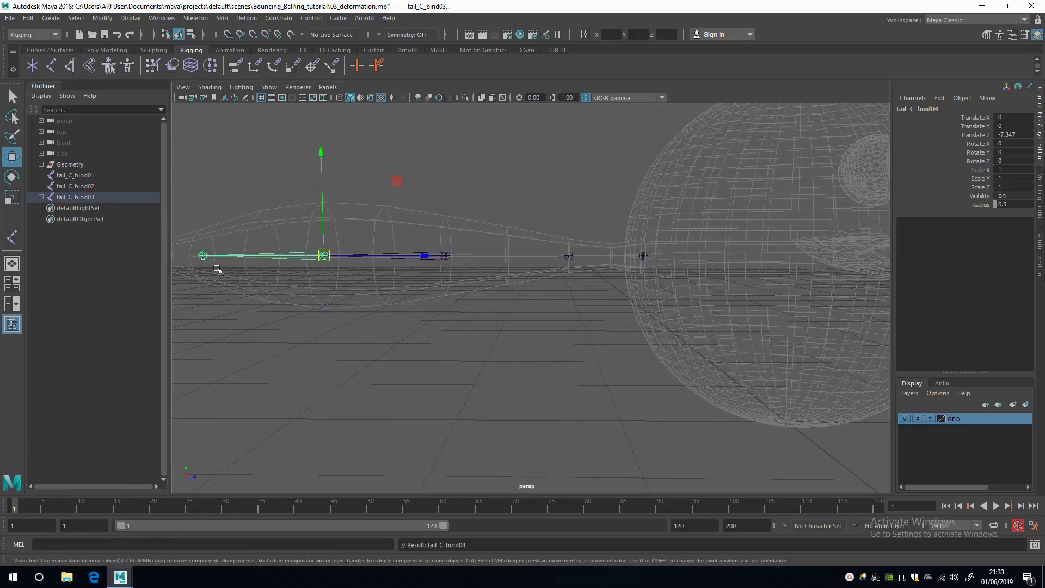
# Step: Parent tail_C_bind03 under tail_C_bind02
pyautogui.click(97, 198)
pyautogui.keyDown('ctrl'); pyautogui.click(95, 186); pyautogui.keyUp('ctrl')
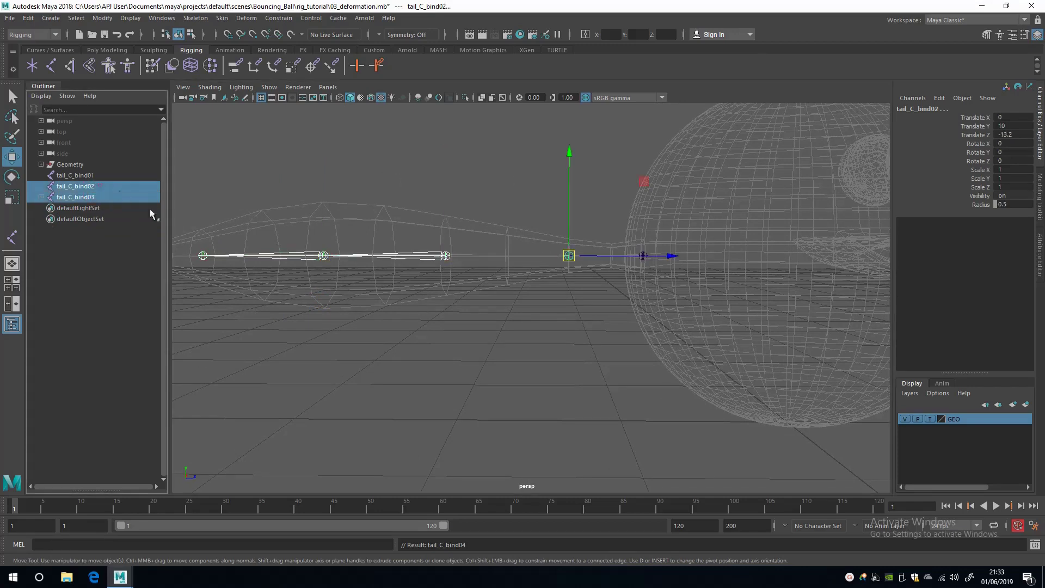
pyautogui.press('p')
# Step: Parent tail_C_bind02 under the root joint tail_C_bind01
pyautogui.click(93, 176)
pyautogui.click(97, 185)
pyautogui.keyDown('ctrl'); pyautogui.click(93, 175); pyautogui.keyUp('ctrl')
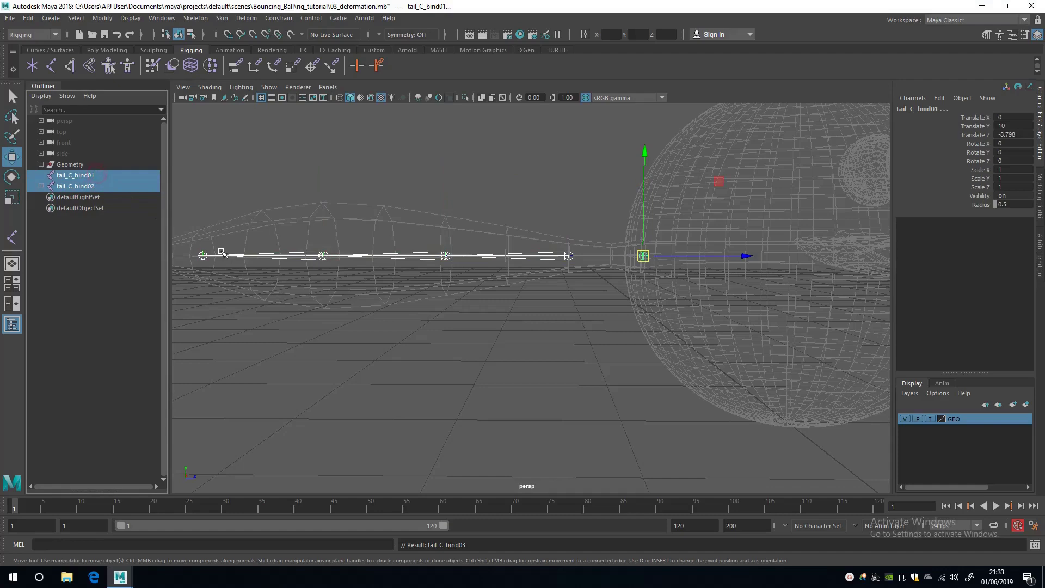
pyautogui.press('p')
pyautogui.keyDown('alt'); pyautogui.moveTo(432, 357); pyautogui.dragTo(340, 293); pyautogui.keyUp('alt')
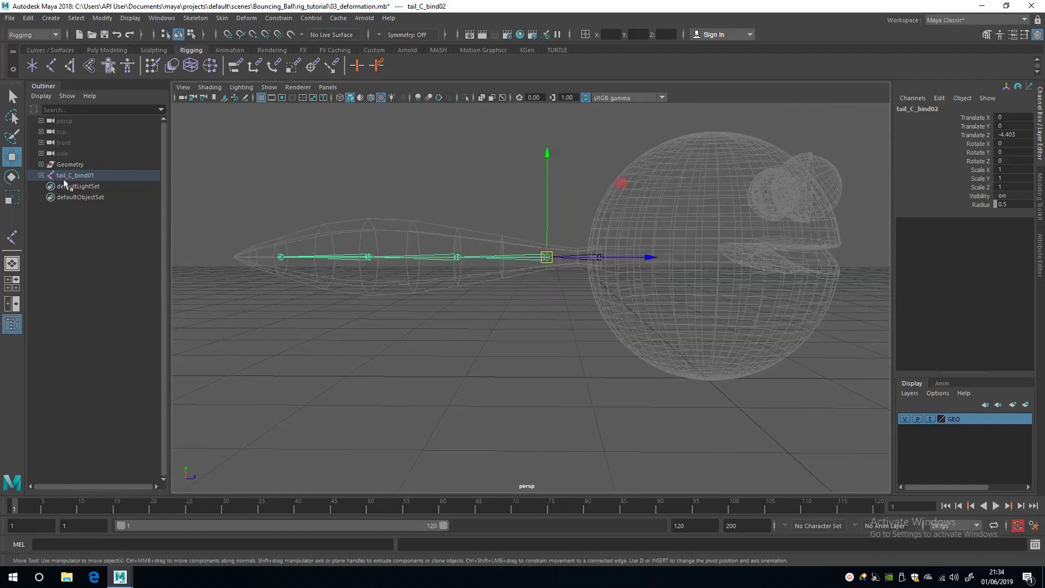
# Step: Walk up and down the joint hierarchy from tail_C_bind01 to check the parenting order, ending on the root joint
pyautogui.click(68, 177)
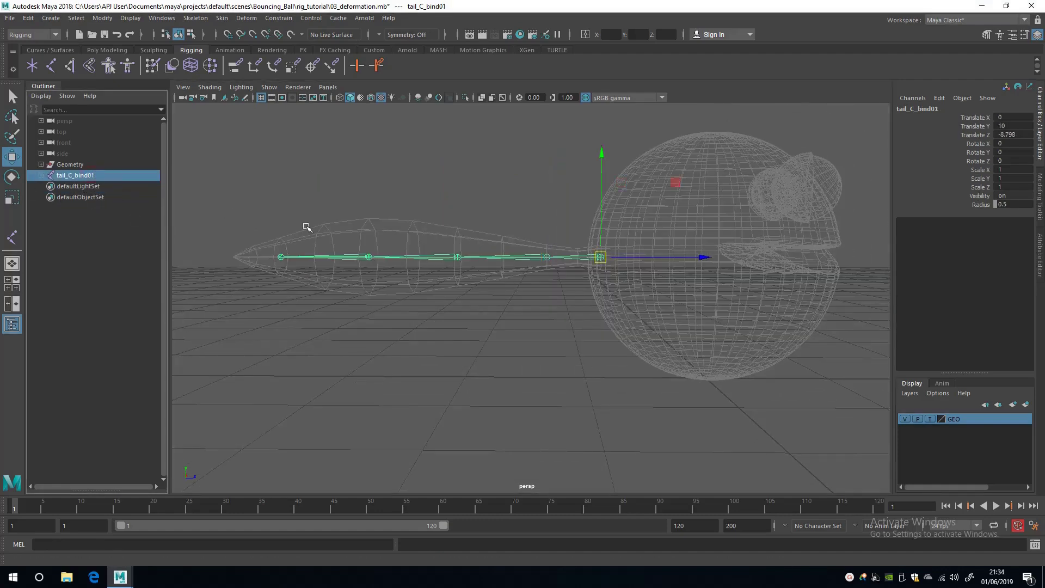
pyautogui.scroll(-2, 233, 252)
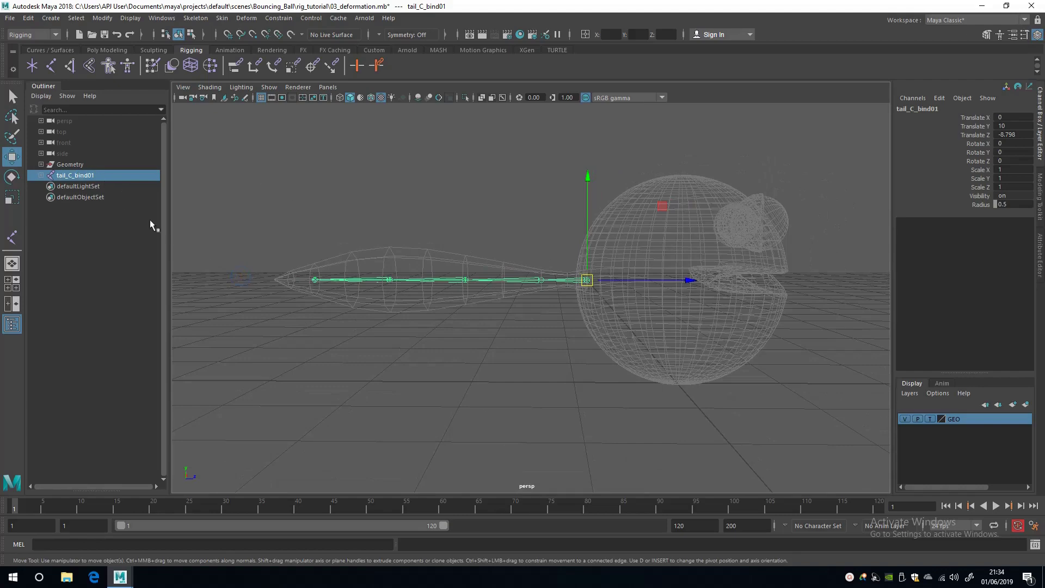
pyautogui.keyDown('alt'); pyautogui.moveTo(261, 267); pyautogui.dragTo(481, 308); pyautogui.keyUp('alt')
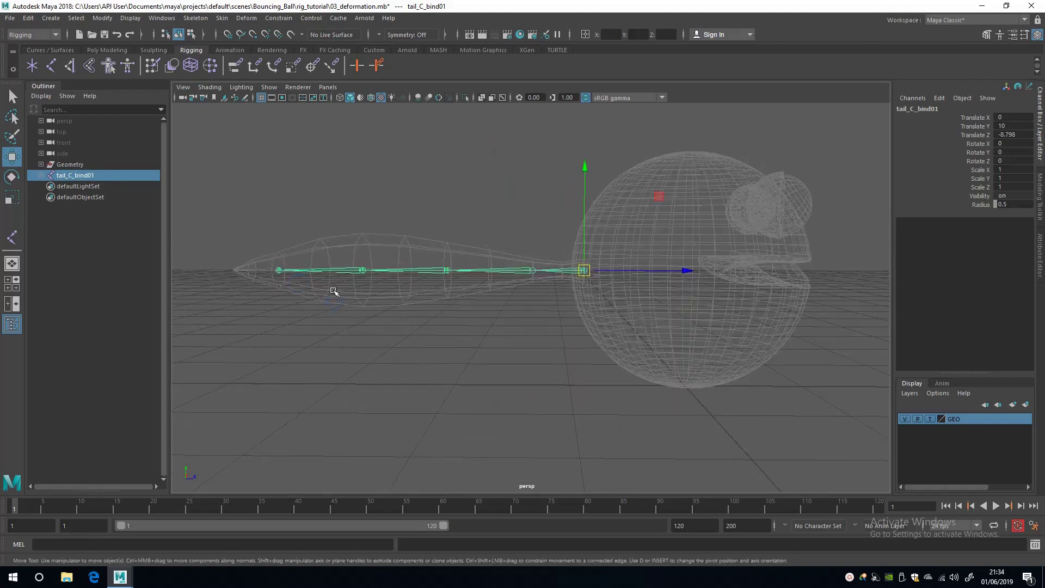
pyautogui.keyDown('alt'); pyautogui.moveTo(333, 292); pyautogui.dragTo(336, 330); pyautogui.keyUp('alt')
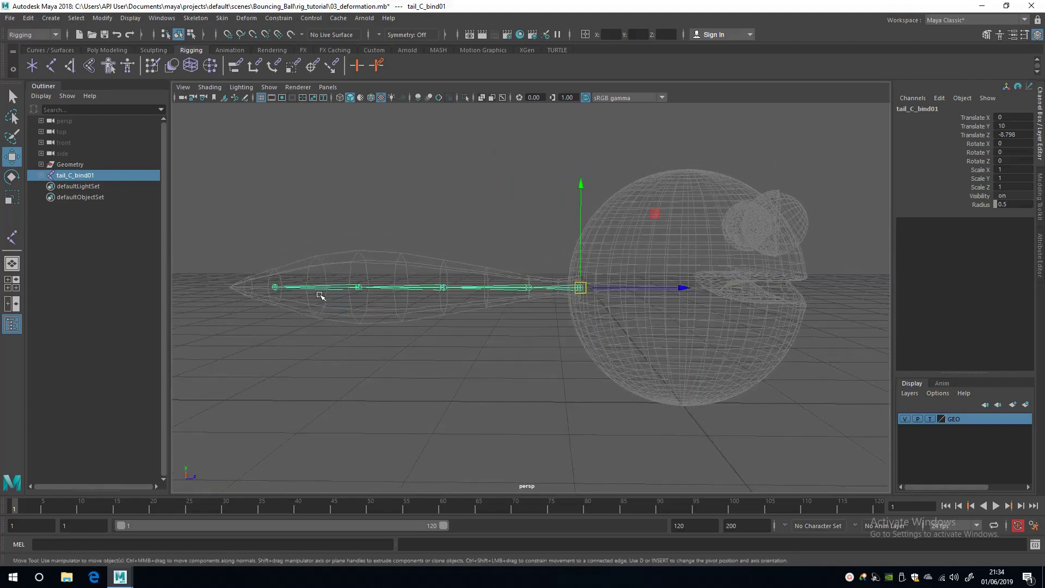
pyautogui.press('Down')
pyautogui.press('Down')
pyautogui.press('Down')
pyautogui.press('Down')
pyautogui.press('Up')
pyautogui.press('Up')
pyautogui.press('Up')
pyautogui.press('Up')
pyautogui.press('Down')
pyautogui.press('Down')
pyautogui.press('Up')
pyautogui.press('Up')
pyautogui.press('Down')
pyautogui.press('Down')
pyautogui.press('Down')
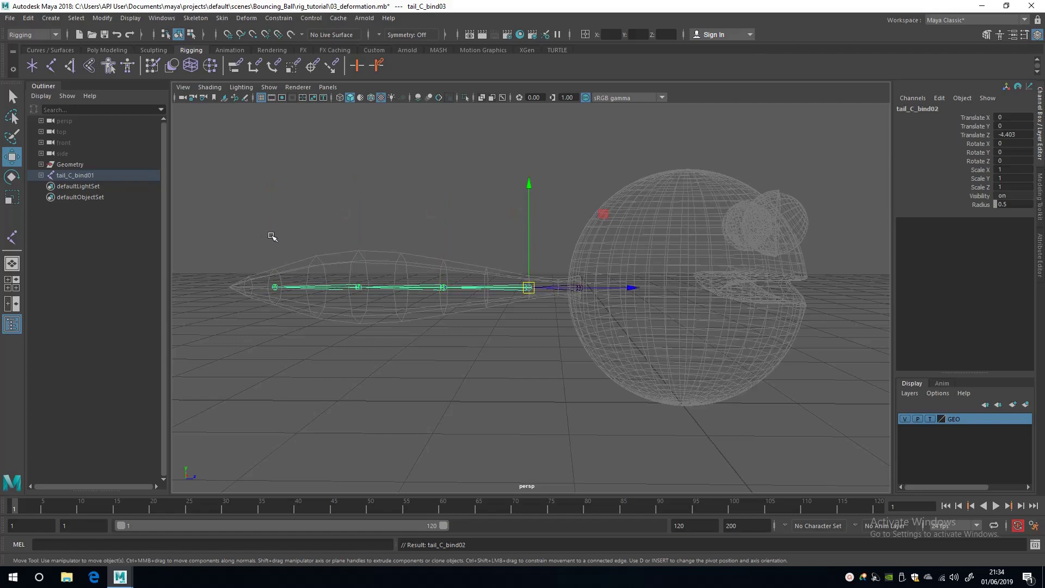
pyautogui.press('Up')
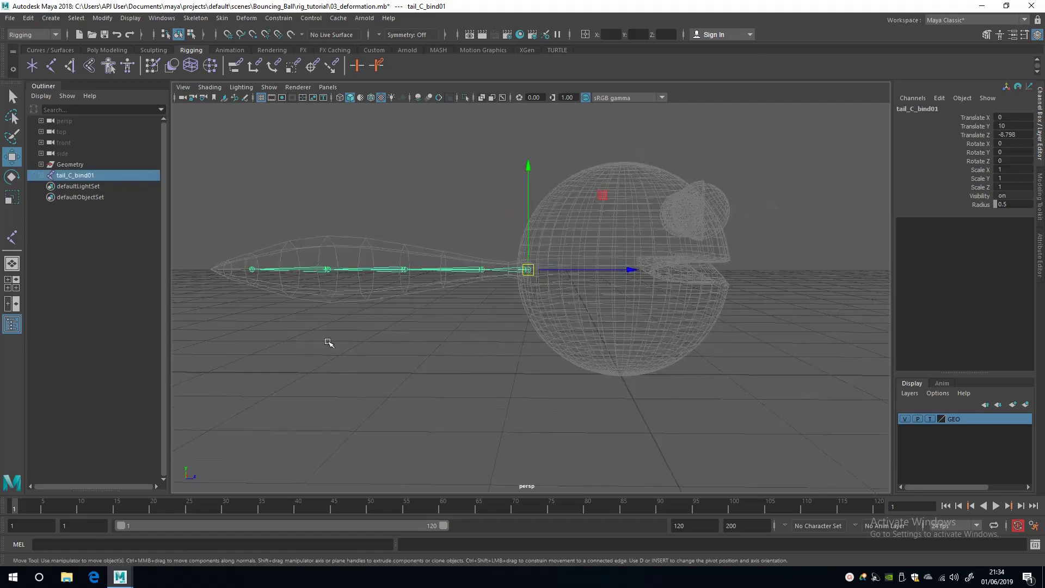
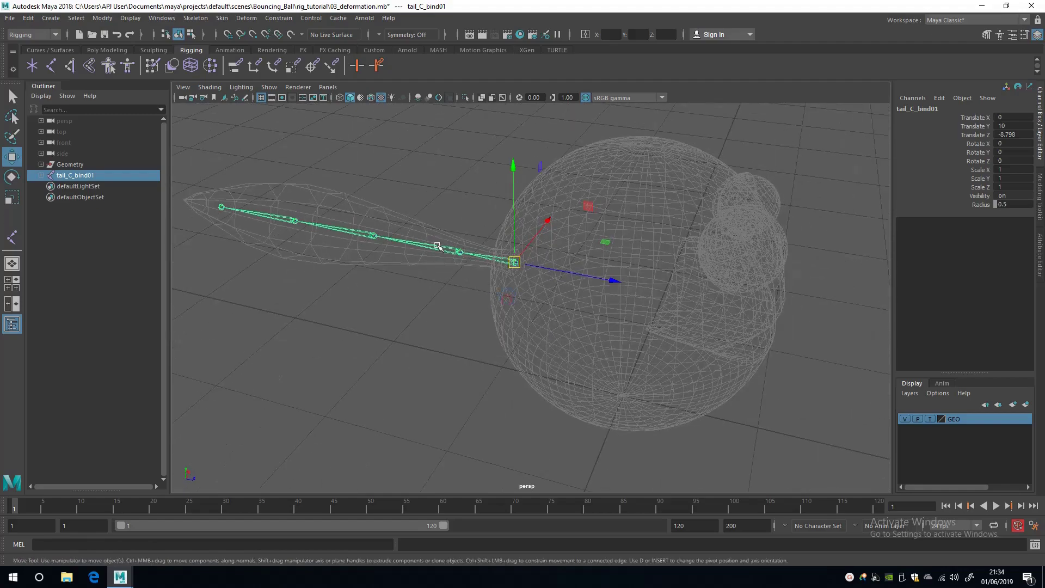
# Step: Orient the tail chain from tail_C_bind01 including children: primary axis X, secondary Y, secondary world orientation +Z, without reorienting local scale axes
pyautogui.keyDown('alt'); pyautogui.moveTo(215, 197); pyautogui.dragTo(395, 266); pyautogui.keyUp('alt')
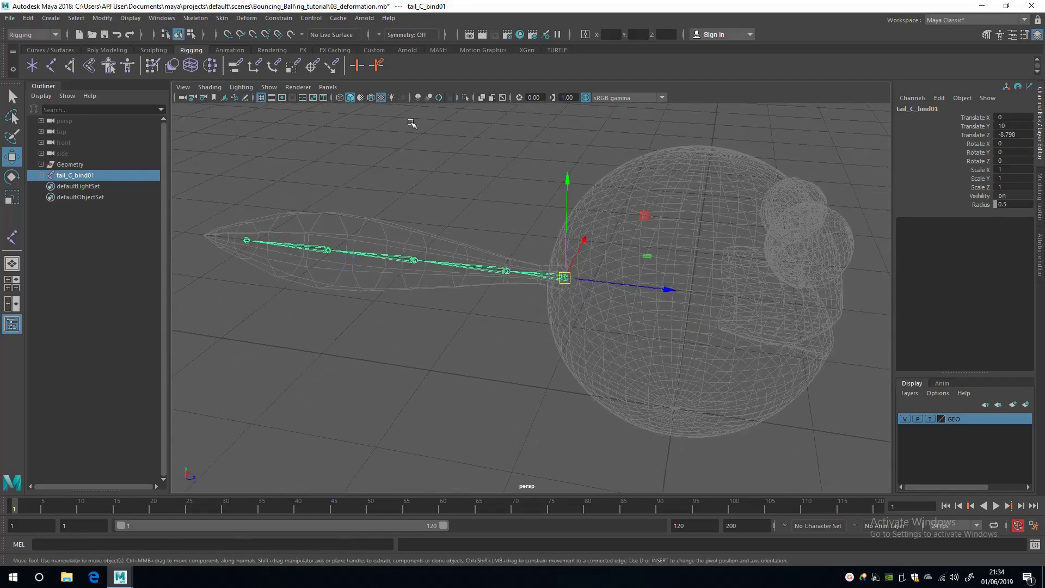
pyautogui.click(193, 19)
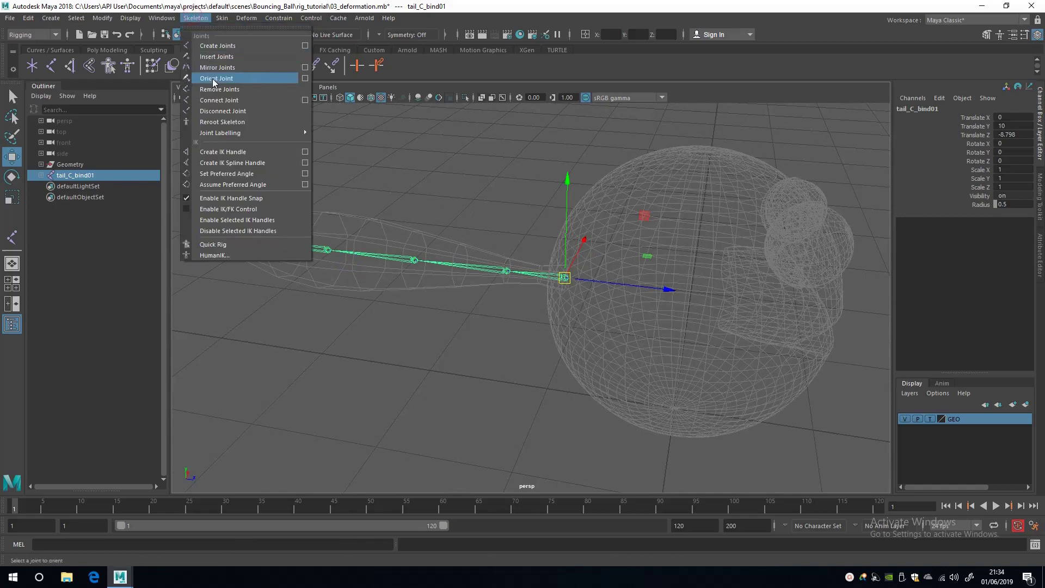
pyautogui.click(305, 79)
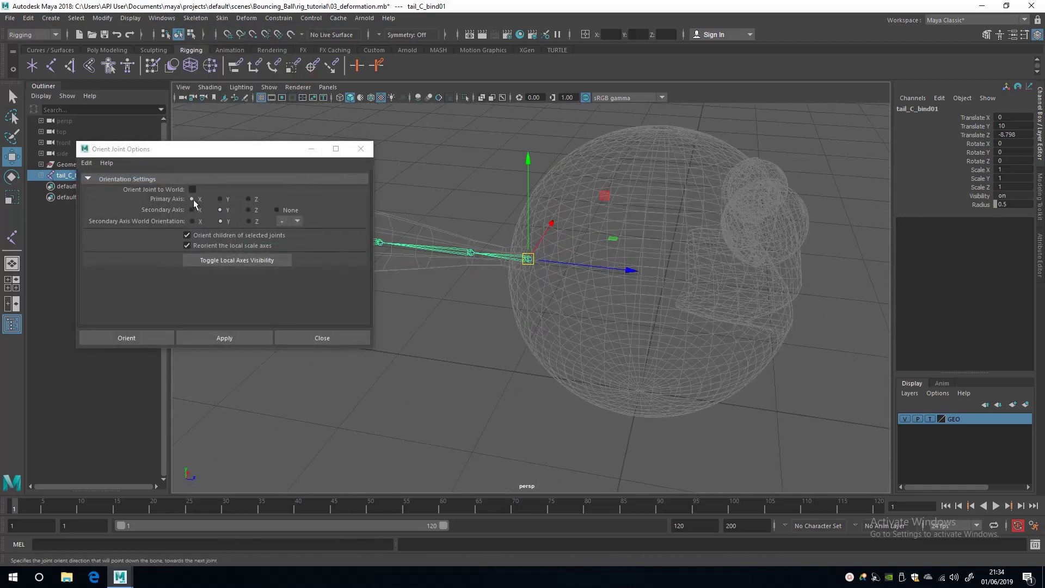
pyautogui.keyDown('alt'); pyautogui.moveTo(381, 272); pyautogui.dragTo(519, 326); pyautogui.keyUp('alt')
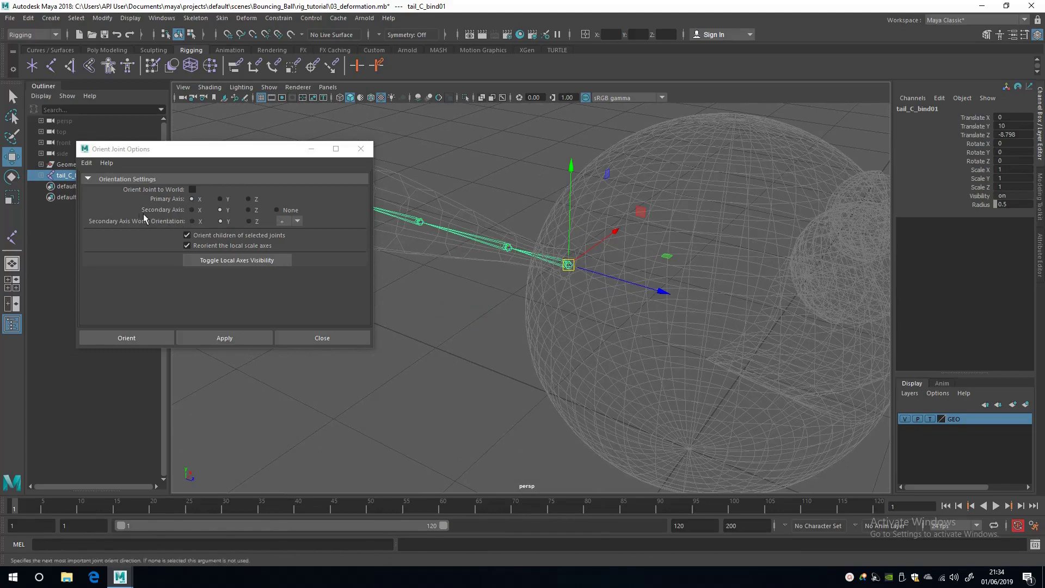
pyautogui.click(254, 221)
pyautogui.keyDown('alt'); pyautogui.moveTo(489, 327); pyautogui.dragTo(473, 298); pyautogui.keyUp('alt')
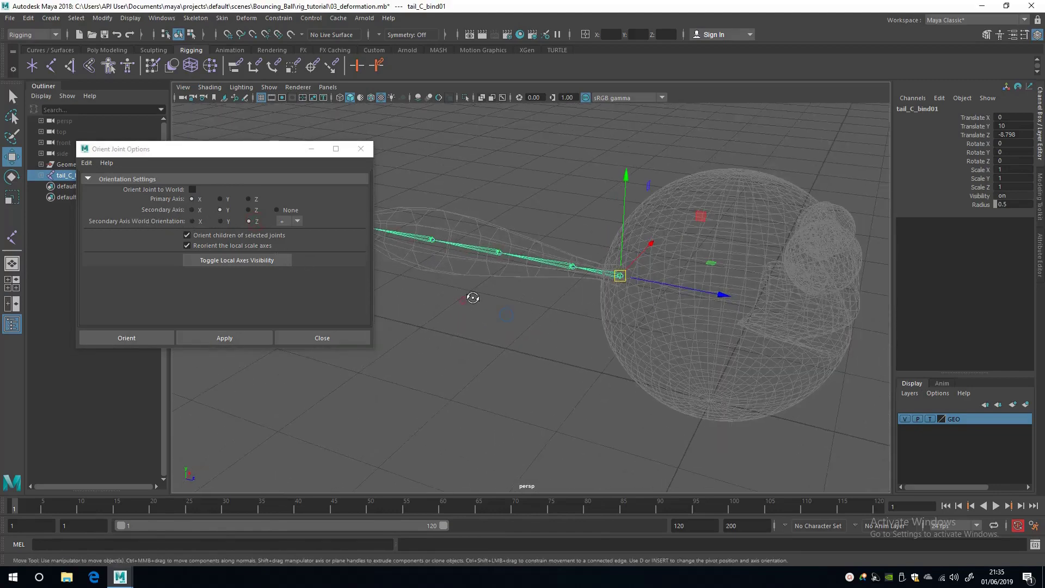
pyautogui.click(187, 246)
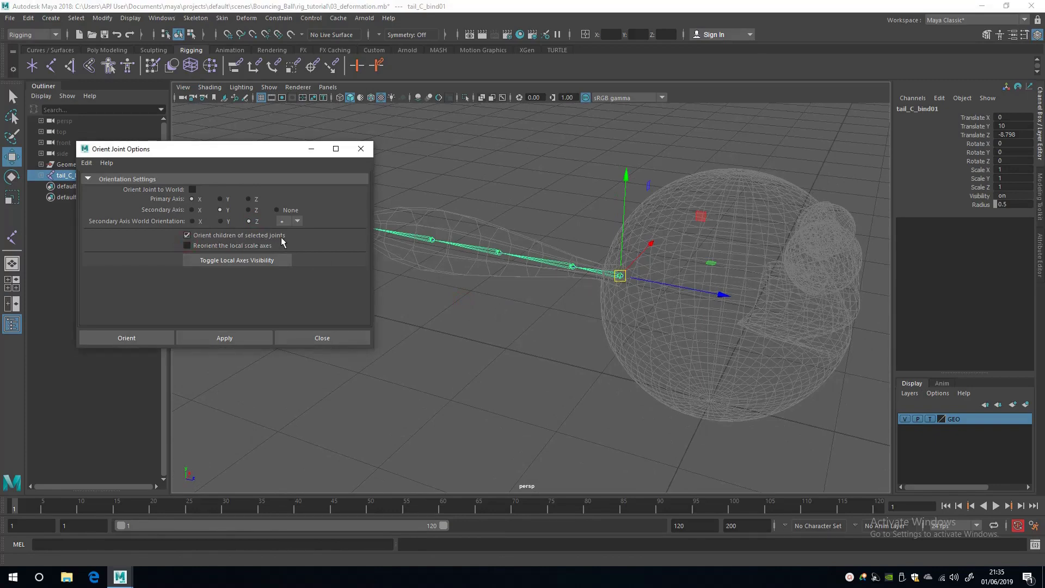
pyautogui.keyDown('alt'); pyautogui.moveTo(560, 321); pyautogui.dragTo(484, 303); pyautogui.keyUp('alt')
pyautogui.click(224, 338)
pyautogui.keyDown('alt'); pyautogui.moveTo(467, 326); pyautogui.dragTo(553, 398, button='right'); pyautogui.keyUp('alt')
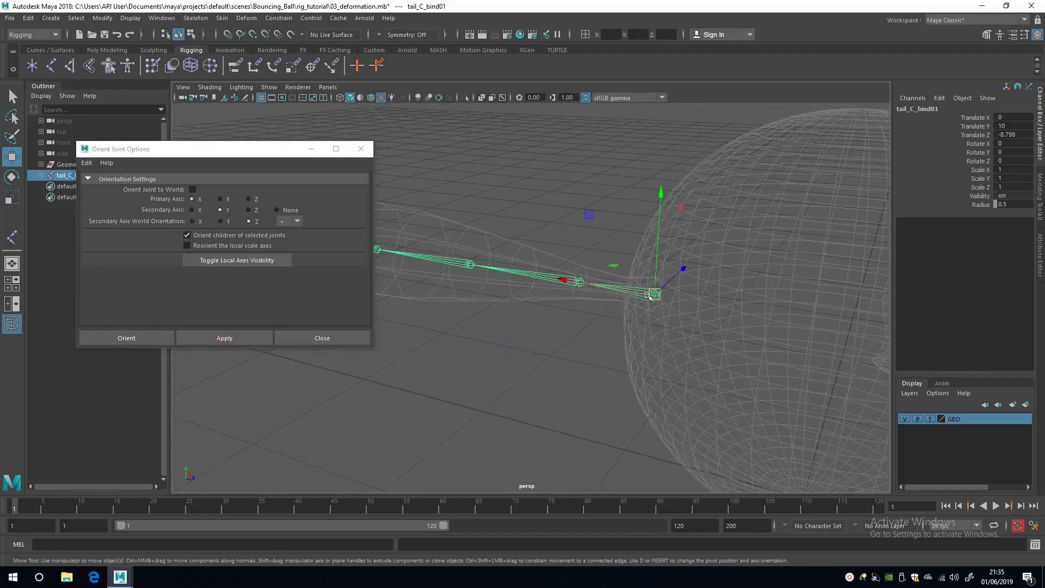
# Step: Orient the tail's end joint tail_C_bind05 to world
pyautogui.moveTo(525, 275)
pyautogui.keyDown('alt'); pyautogui.mouseDown(button='right')
pyautogui.moveTo(509, 275)
pyautogui.moveTo(520, 272)
pyautogui.mouseUp(button='right'); pyautogui.keyUp('alt')
pyautogui.press('Down')
pyautogui.press('Down')
pyautogui.press('Down')
pyautogui.press('Down')
pyautogui.keyDown('alt'); pyautogui.moveTo(492, 328); pyautogui.dragTo(414, 284); pyautogui.keyUp('alt')
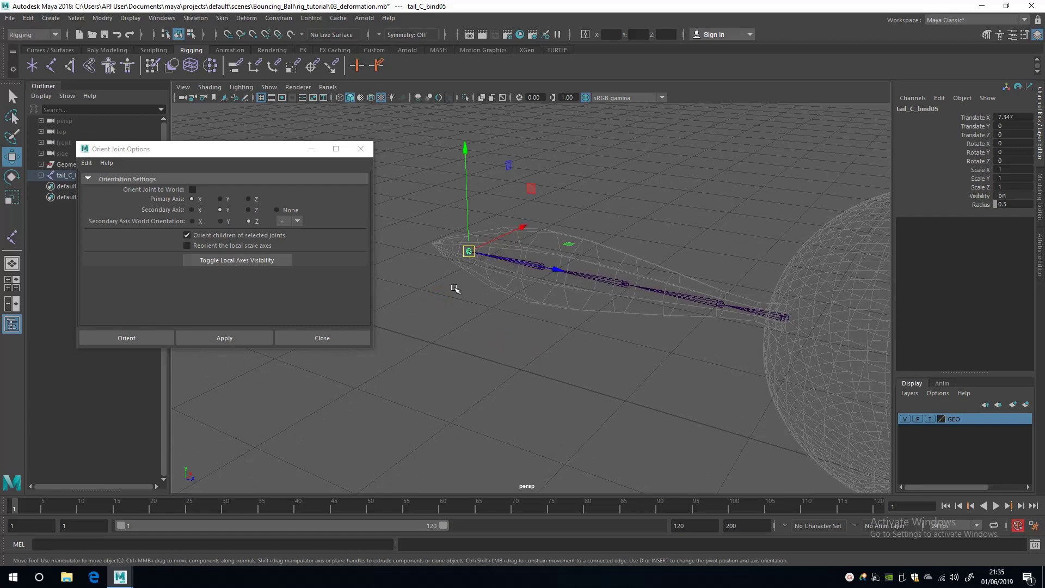
pyautogui.keyDown('alt'); pyautogui.moveTo(462, 308); pyautogui.dragTo(463, 327); pyautogui.keyUp('alt')
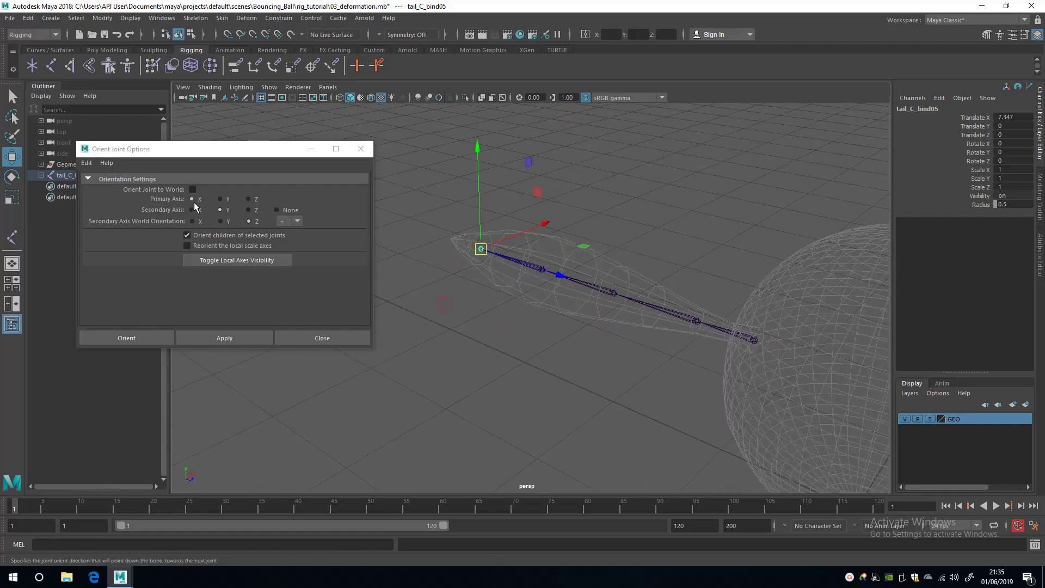
pyautogui.moveTo(165, 153)
pyautogui.mouseDown()
pyautogui.moveTo(177, 126)
pyautogui.moveTo(160, 148)
pyautogui.mouseUp()
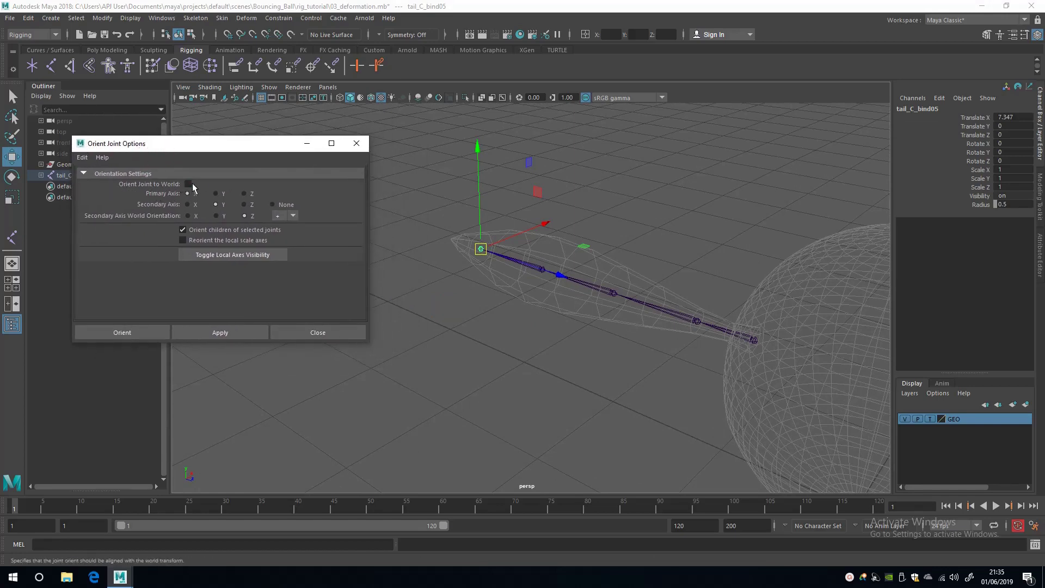
pyautogui.click(190, 185)
pyautogui.keyDown('alt'); pyautogui.moveTo(426, 276); pyautogui.dragTo(422, 287, button='middle'); pyautogui.keyUp('alt')
pyautogui.scroll(-2, 423, 287)
pyautogui.click(229, 332)
pyautogui.keyDown('alt'); pyautogui.moveTo(452, 339); pyautogui.dragTo(423, 194); pyautogui.keyUp('alt')
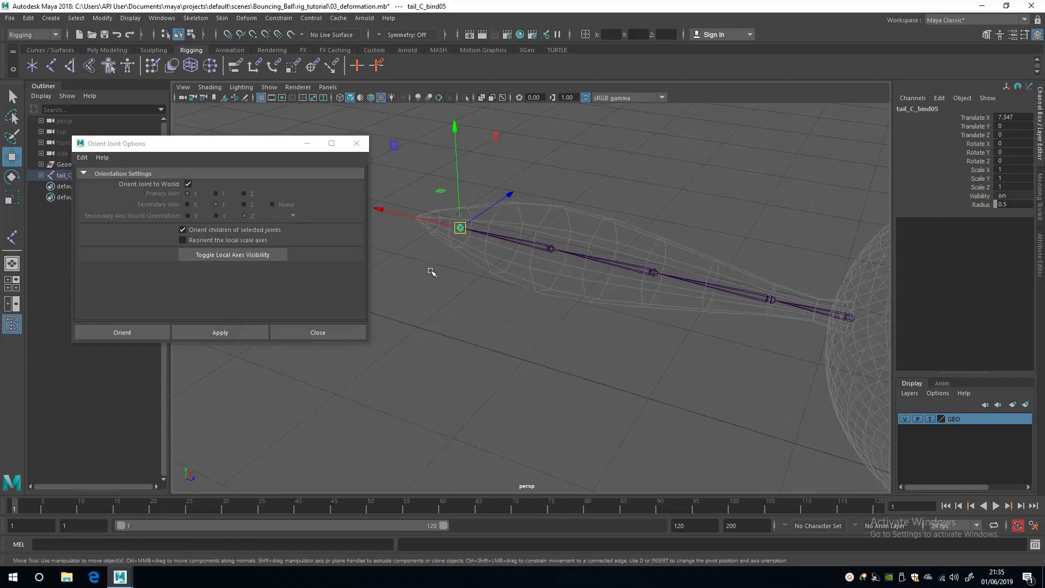
# Step: Walk up and back down the tail joint chain to check the orientation of each joint's axes
pyautogui.press('Up')
pyautogui.press('Up')
pyautogui.press('Up')
pyautogui.press('Up')
pyautogui.press('Down')
pyautogui.press('Down')
pyautogui.press('Down')
pyautogui.press('Down')
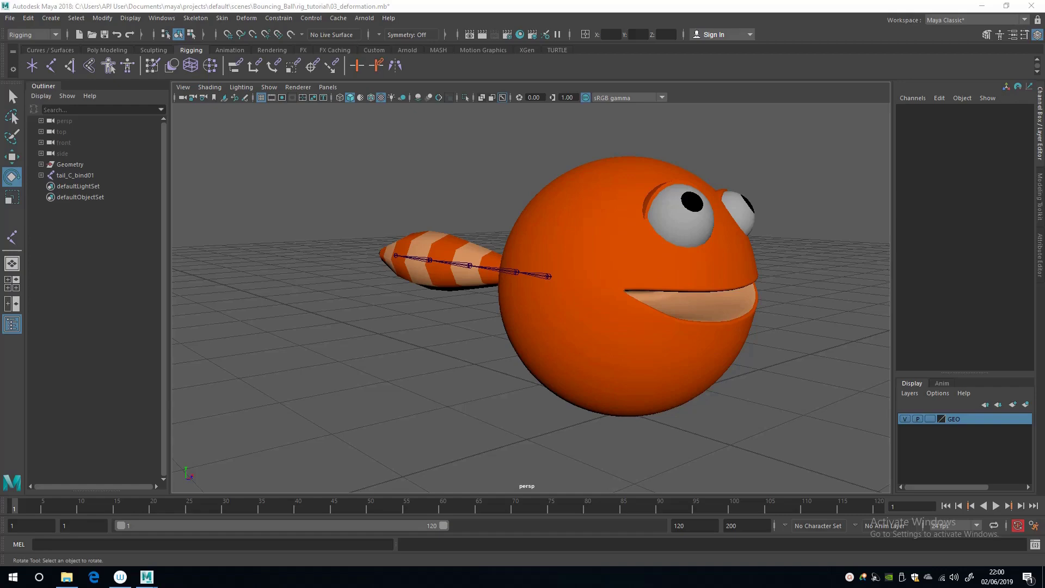
# Step: Try rotating the right eye mesh char_R_eye_mesh, and undo the rotation
pyautogui.keyDown('alt'); pyautogui.moveTo(461, 120); pyautogui.dragTo(331, 199); pyautogui.keyUp('alt')
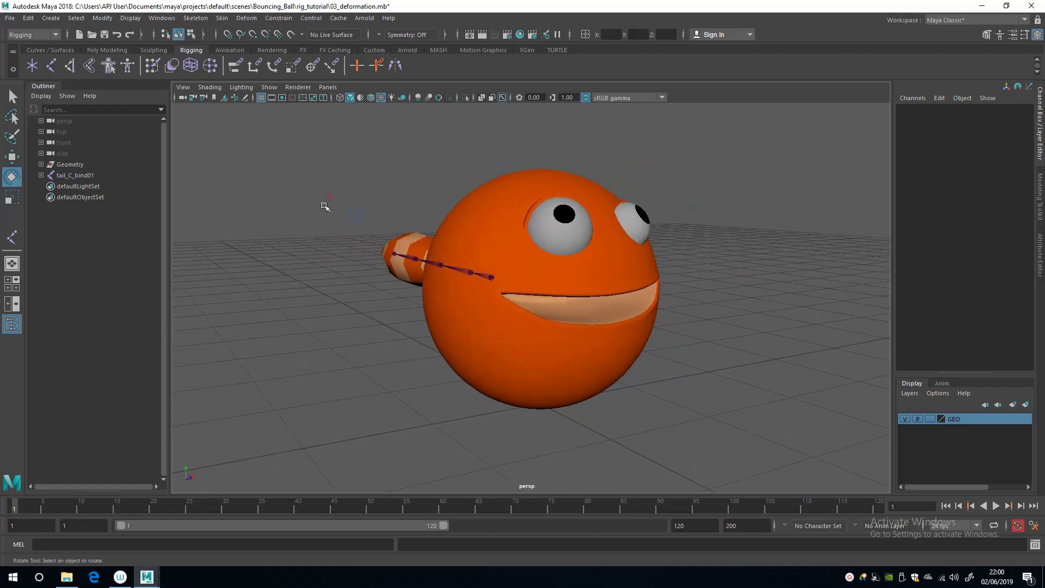
pyautogui.click(555, 233)
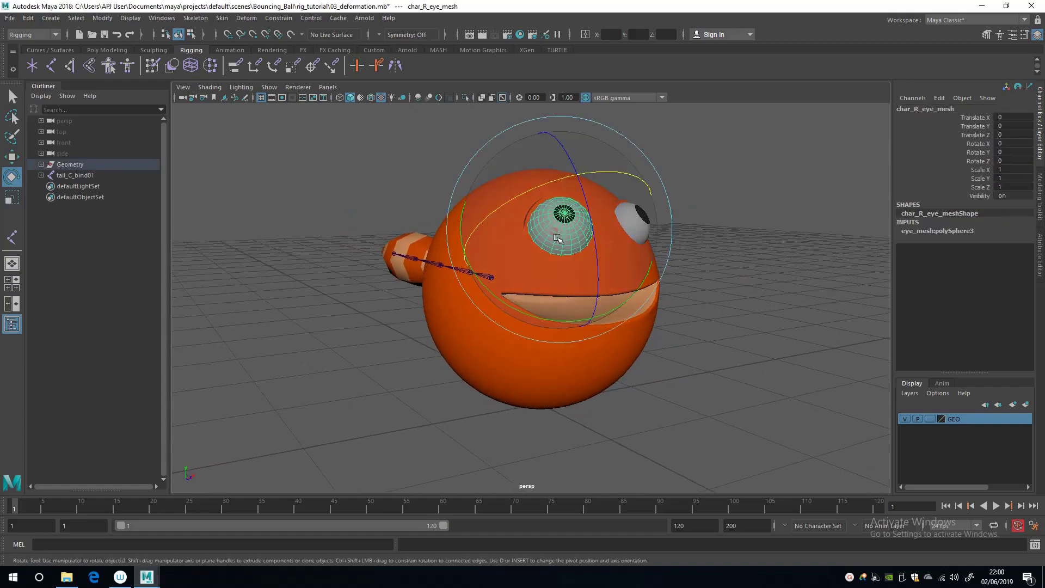
pyautogui.moveTo(586, 198); pyautogui.dragTo(443, 194)
pyautogui.hotkey('ctrl', 'z')
pyautogui.click(334, 160)
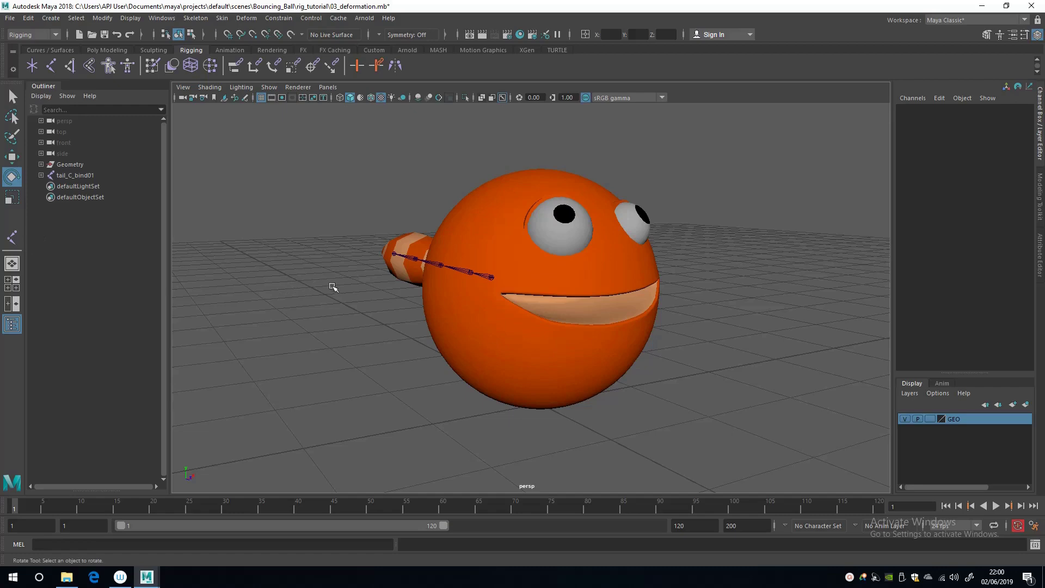
# Step: Create a single joint on the grid beside the body and name it eye_L_bind
pyautogui.keyDown('alt'); pyautogui.moveTo(330, 278); pyautogui.dragTo(201, 268); pyautogui.keyUp('alt')
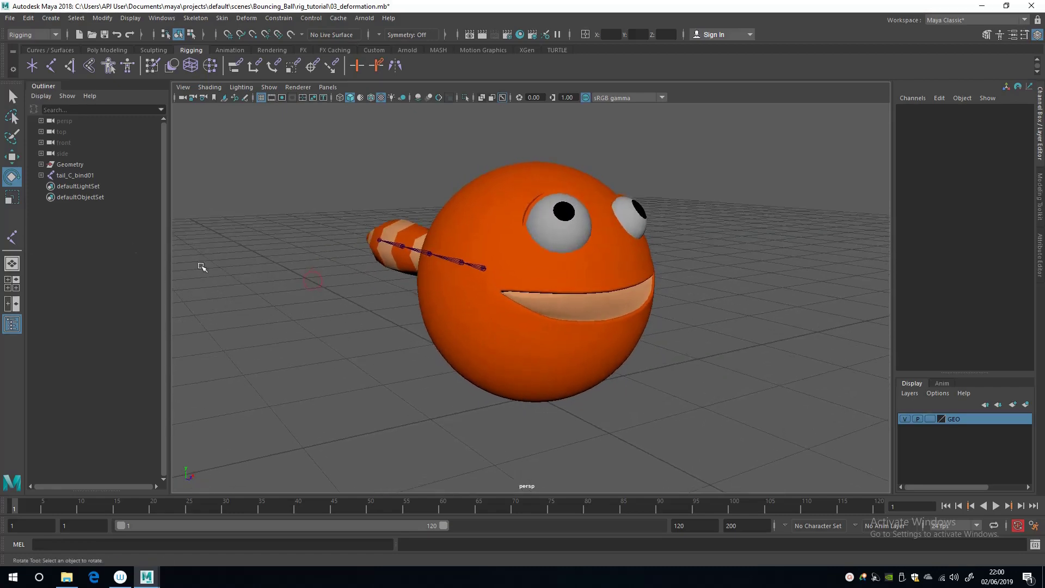
pyautogui.click(11, 236)
pyautogui.click(385, 389)
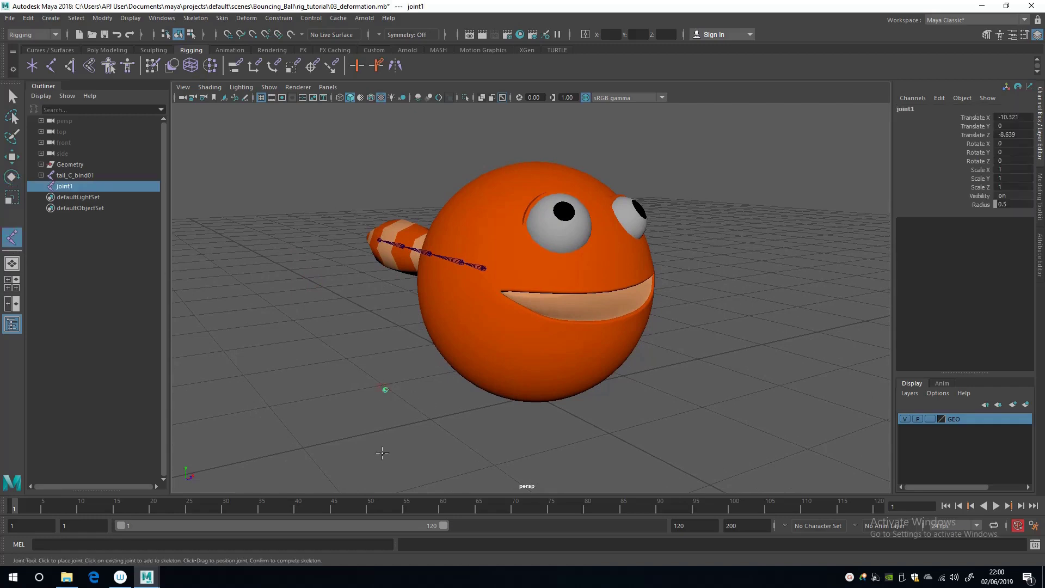
pyautogui.press('w')
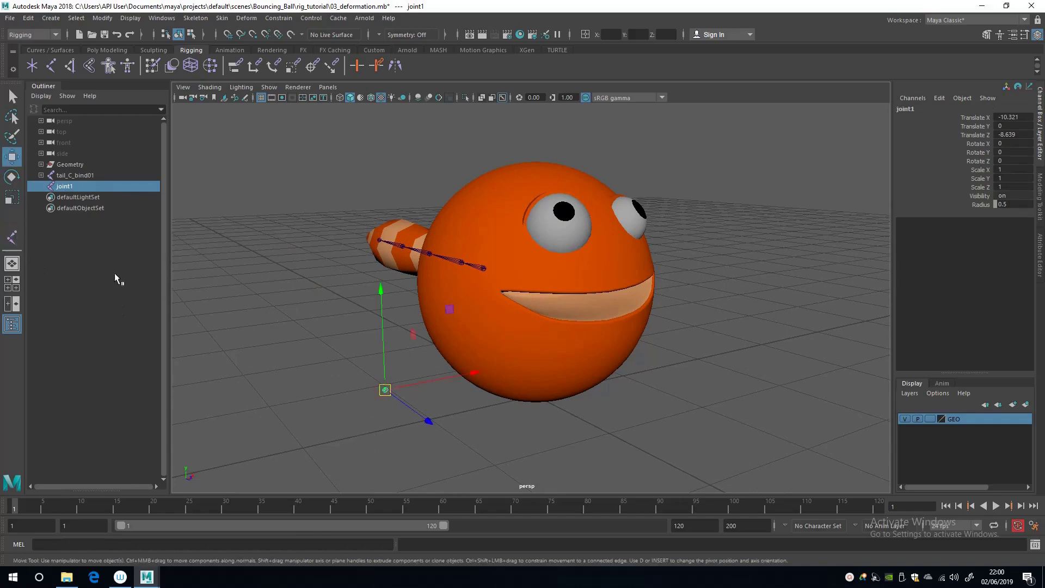
pyautogui.doubleClick(903, 109)
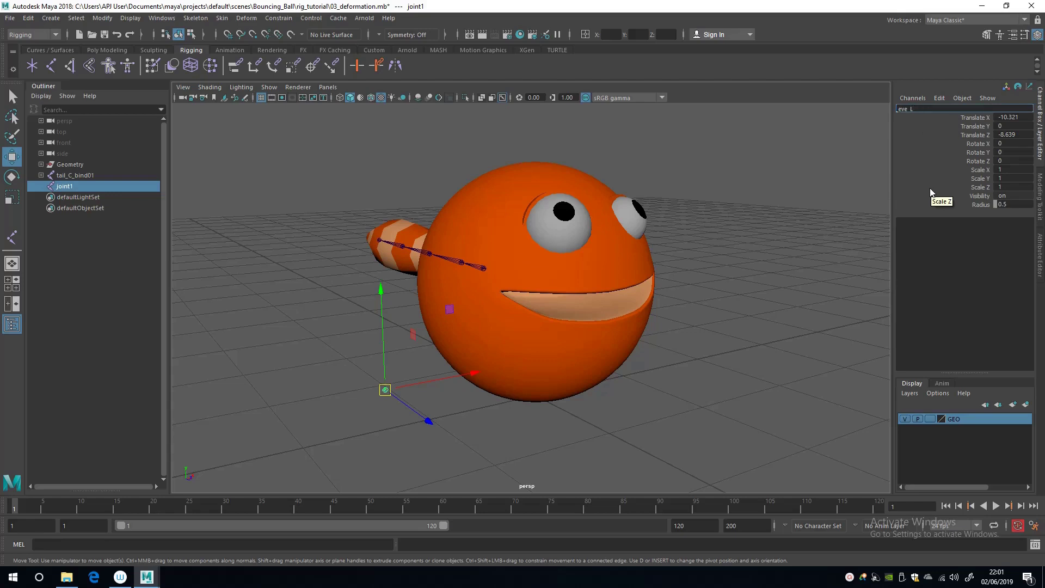
pyautogui.write('eye_L_bind')
pyautogui.press('Return')
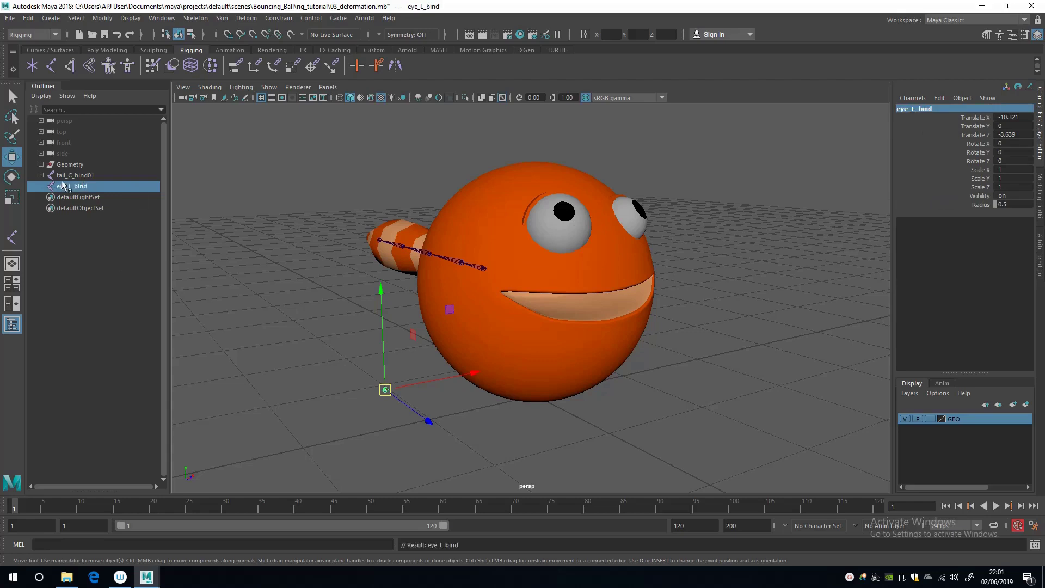
# Step: Match the translation and rotation of eye_L_bind to char_L_eye_meshBuffer from the Geometry group
pyautogui.click(41, 164)
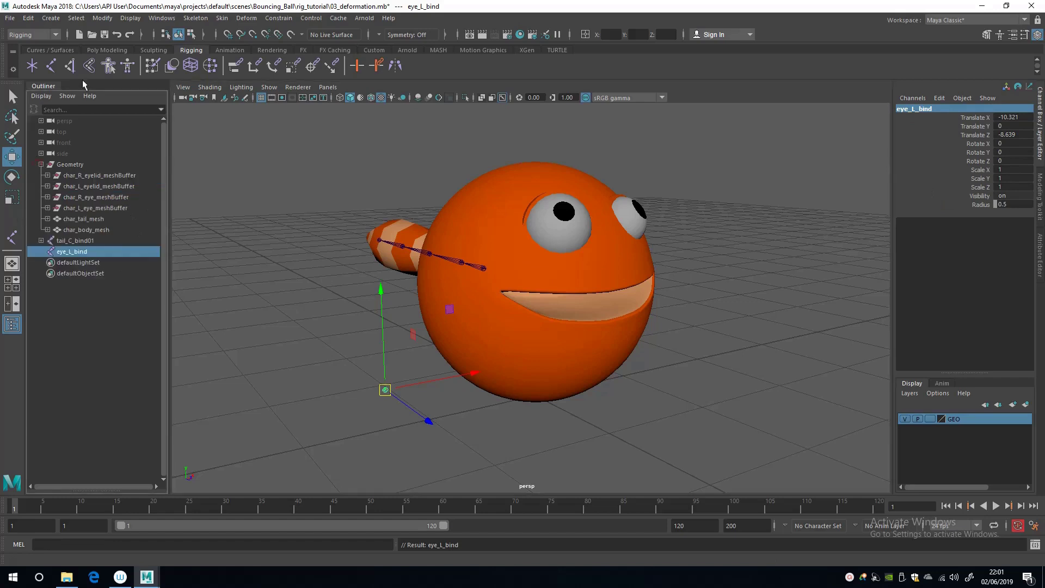
pyautogui.keyDown('ctrl'); pyautogui.click(102, 208); pyautogui.keyUp('ctrl')
pyautogui.keyDown('alt'); pyautogui.moveTo(269, 291); pyautogui.dragTo(251, 270); pyautogui.keyUp('alt')
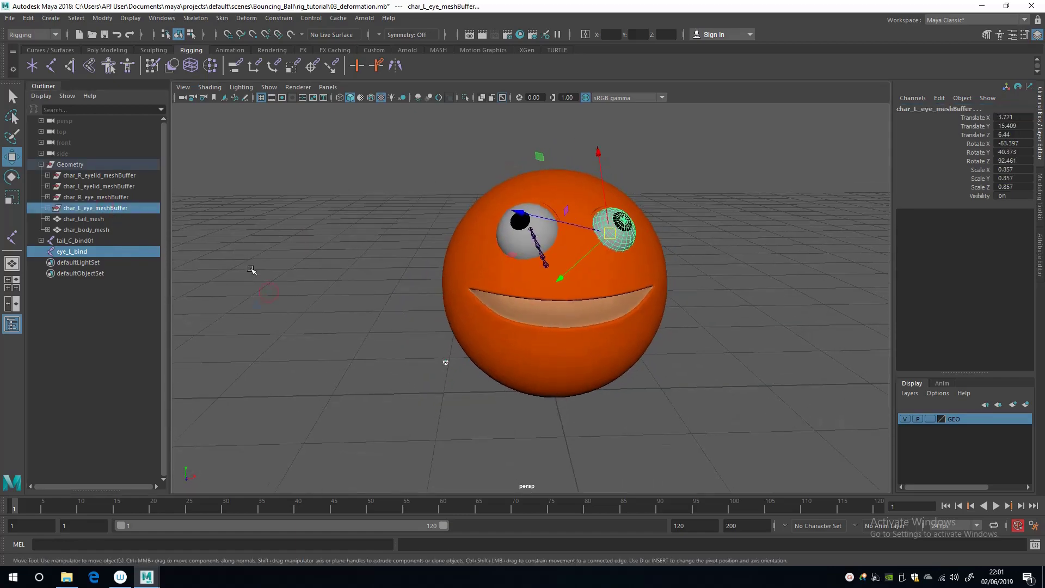
pyautogui.click(101, 18)
pyautogui.moveTo(117, 82)
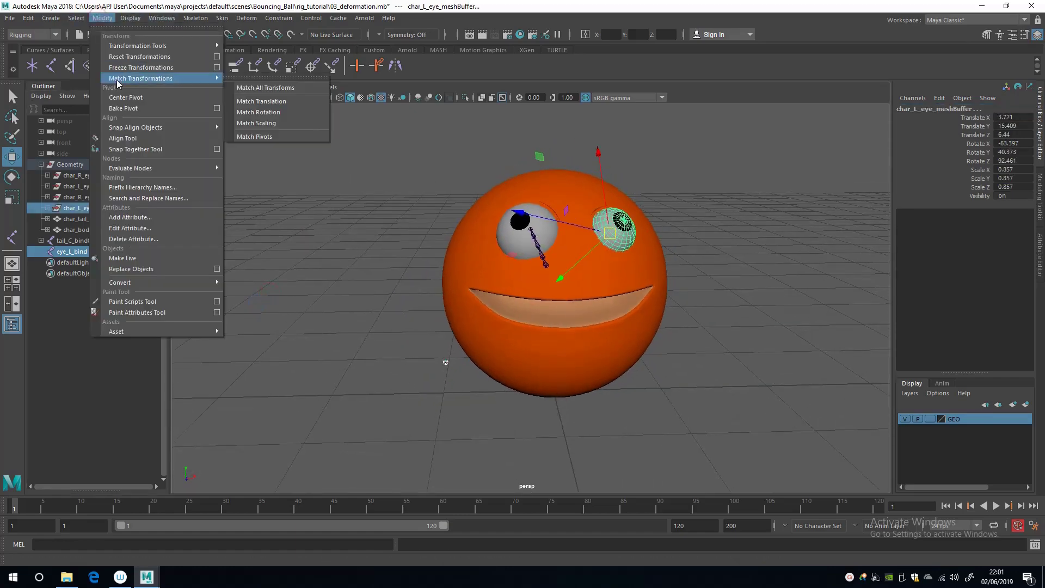
pyautogui.click(246, 81)
pyautogui.moveTo(248, 66); pyautogui.dragTo(253, 165)
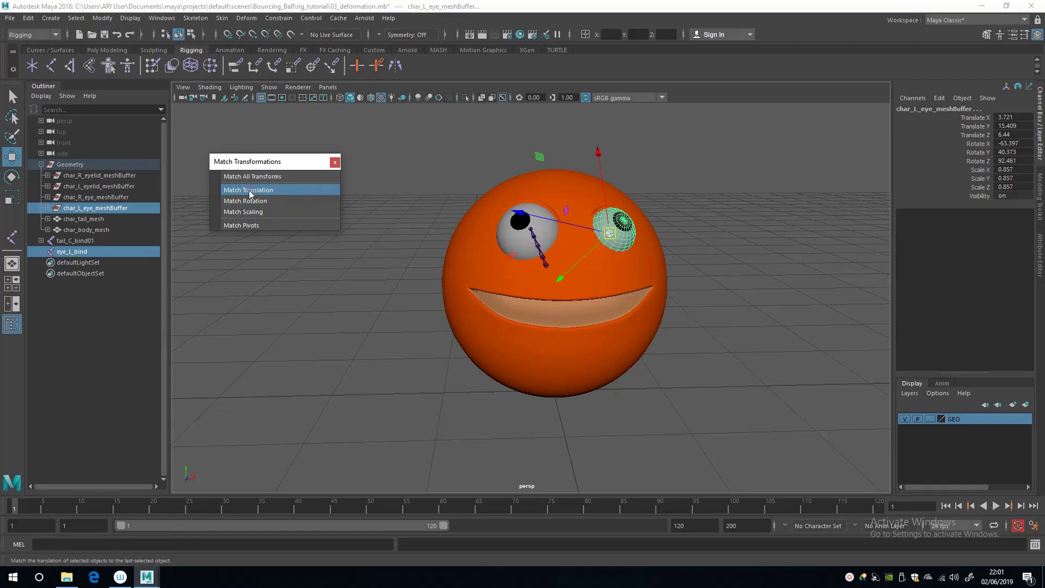
pyautogui.click(405, 249)
pyautogui.keyDown('alt'); pyautogui.moveTo(406, 248); pyautogui.dragTo(463, 246); pyautogui.keyUp('alt')
pyautogui.click(555, 213)
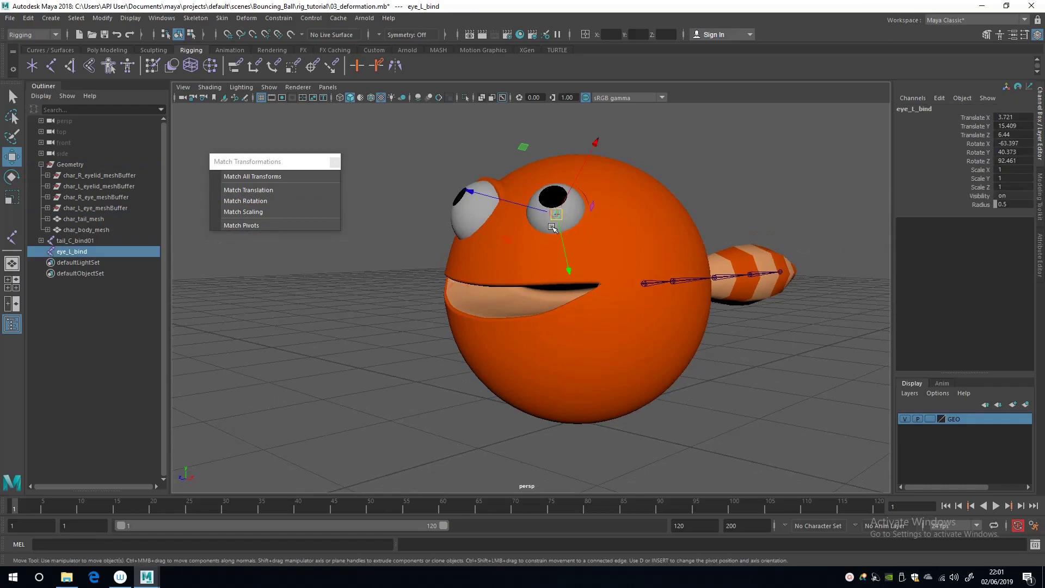
pyautogui.keyDown('alt'); pyautogui.moveTo(387, 250); pyautogui.dragTo(441, 287); pyautogui.keyUp('alt')
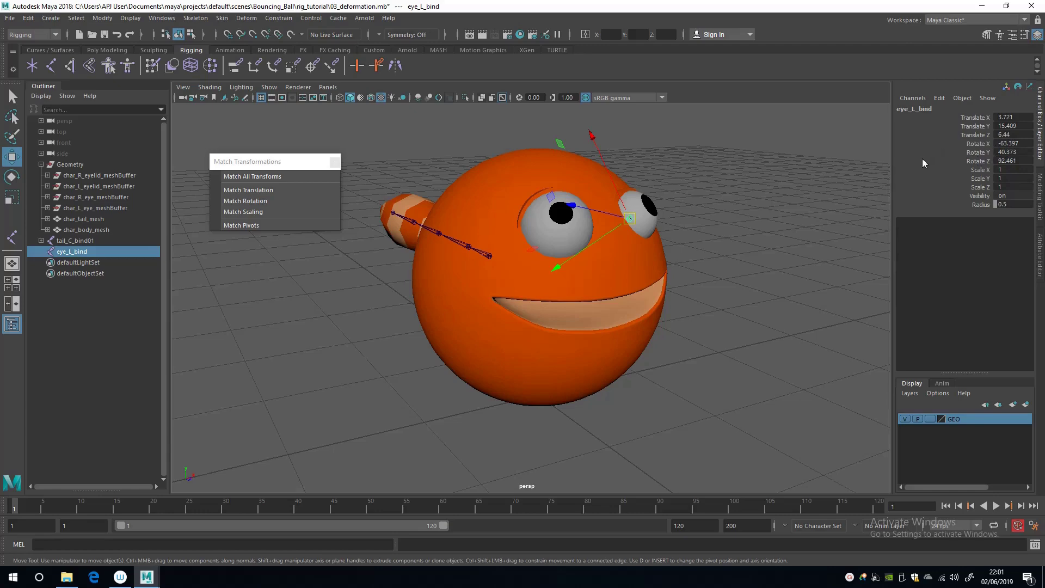
pyautogui.keyDown('alt'); pyautogui.moveTo(754, 210); pyautogui.dragTo(738, 233); pyautogui.keyUp('alt')
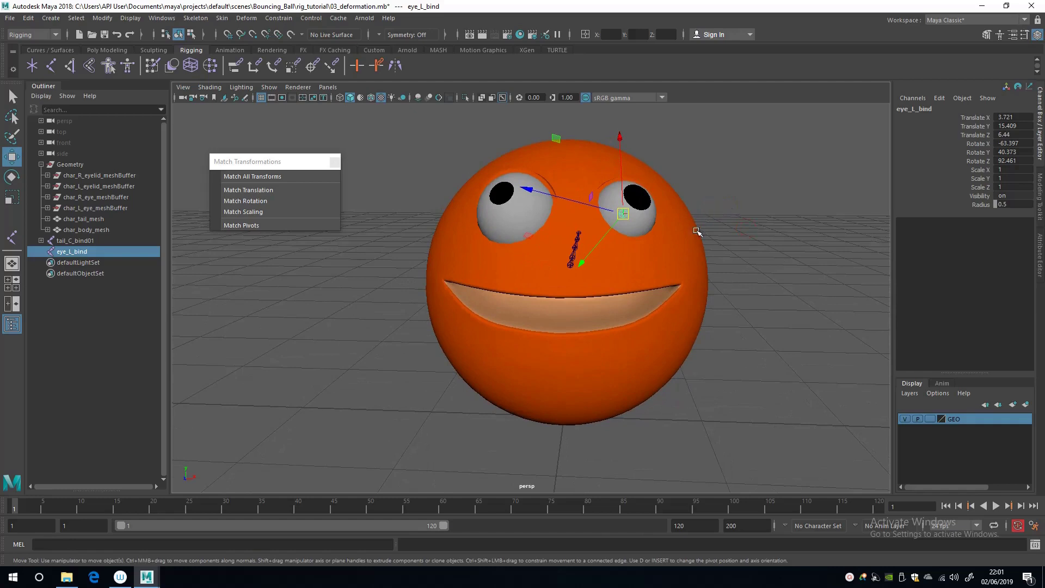
pyautogui.keyDown('alt'); pyautogui.moveTo(704, 274); pyautogui.dragTo(730, 254); pyautogui.keyUp('alt')
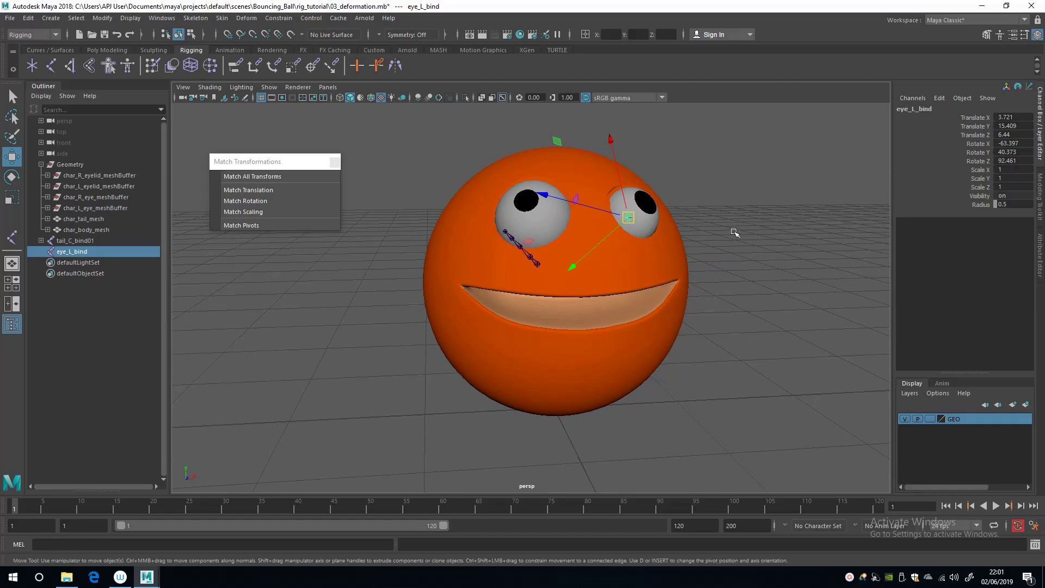
pyautogui.keyDown('alt'); pyautogui.moveTo(750, 267); pyautogui.dragTo(736, 234); pyautogui.keyUp('alt')
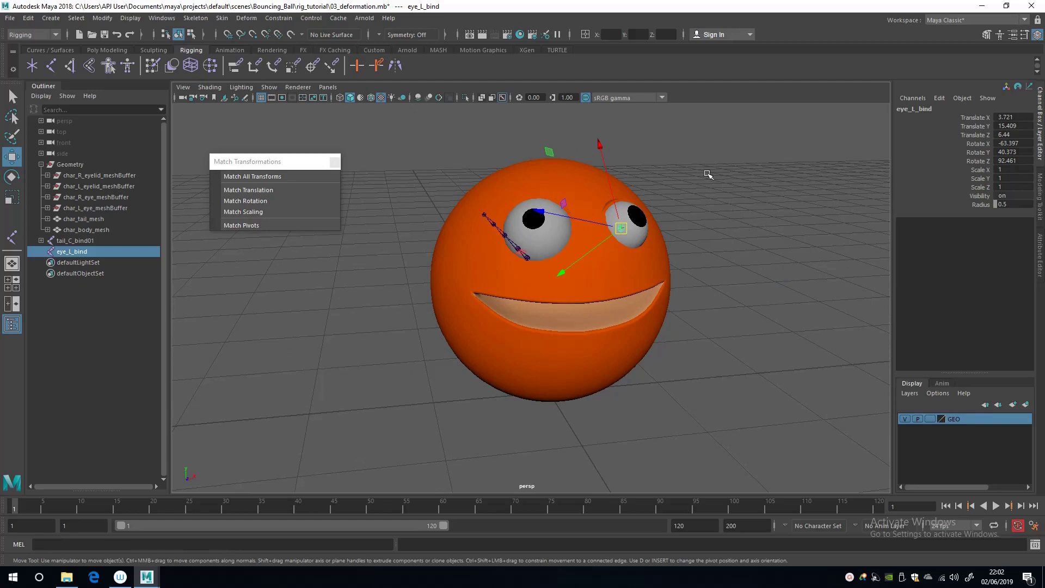
# Step: Copy the Rotate values of eye_L_bind into its Joint Orient as -63.397, 40.373 and 92.461
pyautogui.click(1012, 35)
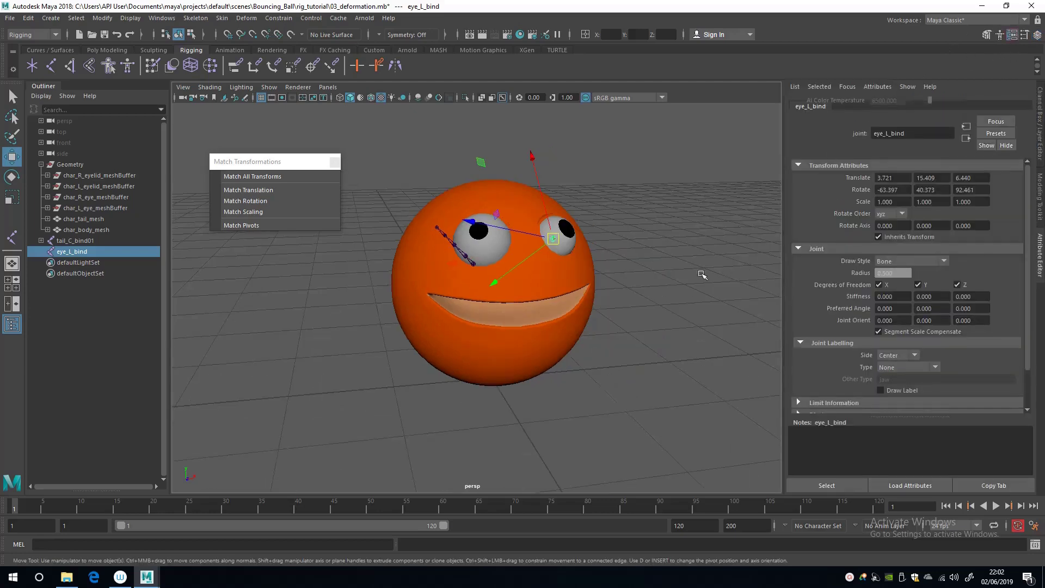
pyautogui.doubleClick(894, 189)
pyautogui.click(902, 321)
pyautogui.write('-63.397')
pyautogui.press('Return')
pyautogui.click(925, 190)
pyautogui.hotkey('ctrl', 'c')
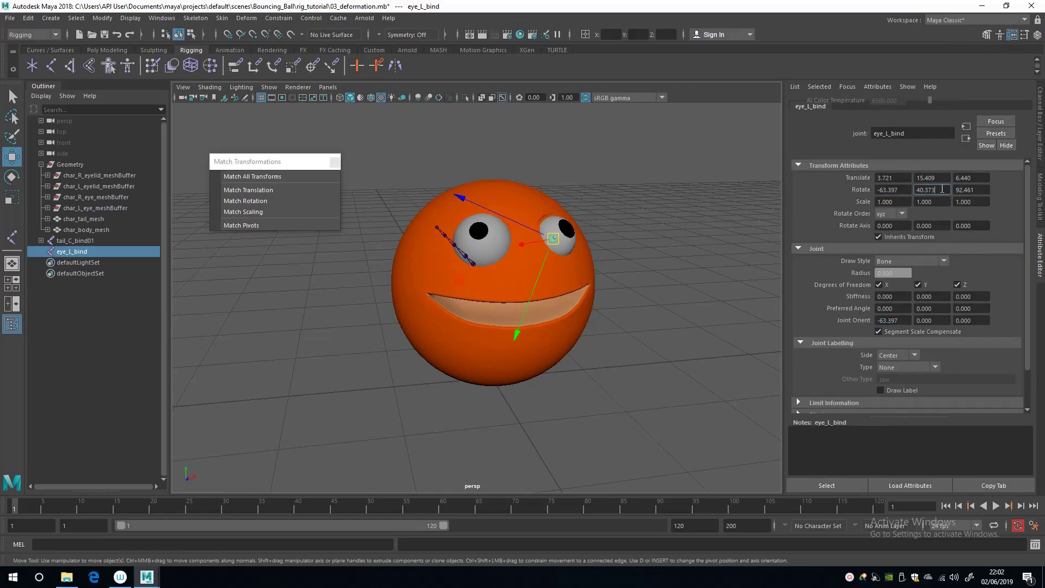
pyautogui.click(940, 321)
pyautogui.hotkey('ctrl', 'v')
pyautogui.press('Return')
pyautogui.click(975, 190)
pyautogui.hotkey('ctrl', 'c')
pyautogui.click(983, 320)
pyautogui.hotkey('ctrl', 'v')
pyautogui.press('Return')
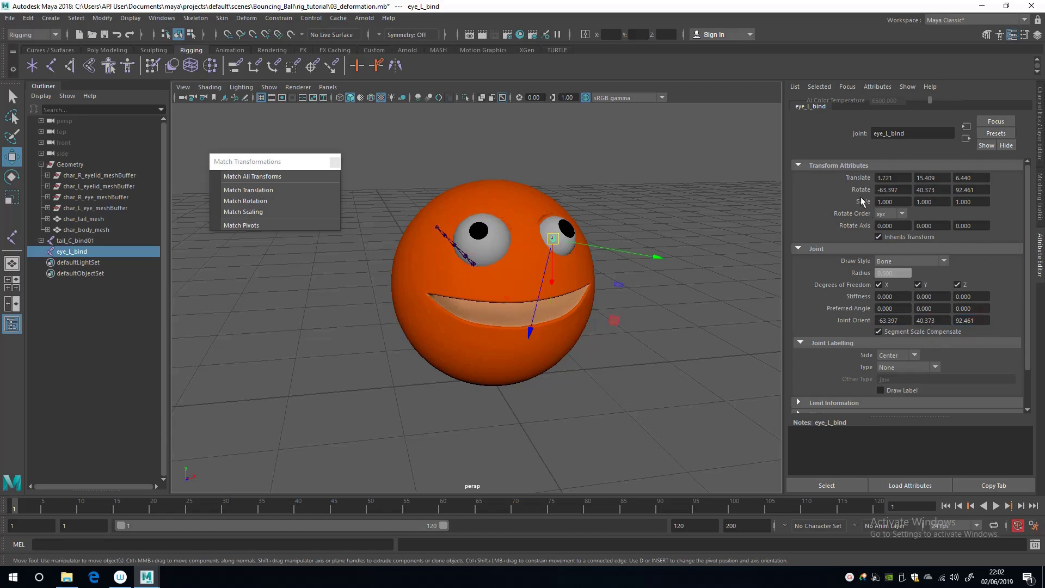
# Step: Set the Rotate values of eye_L_bind to 0, 0, 0 and return to the Channel Box
pyautogui.click(893, 190)
pyautogui.write('0')
pyautogui.press('Tab')
pyautogui.write('0')
pyautogui.press('Tab')
pyautogui.write('0')
pyautogui.press('Return')
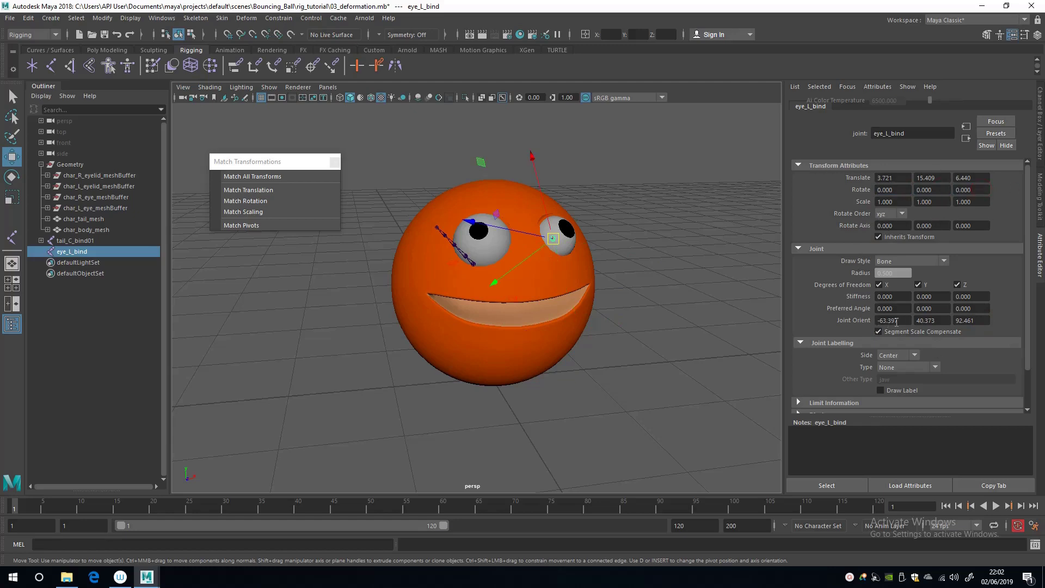
pyautogui.keyDown('alt'); pyautogui.moveTo(548, 291); pyautogui.dragTo(538, 325); pyautogui.keyUp('alt')
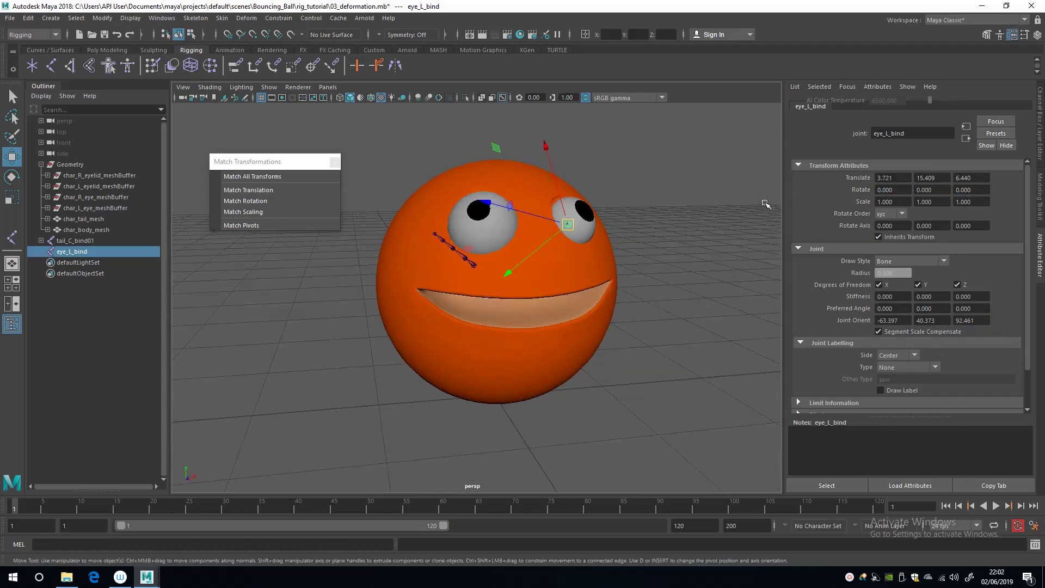
pyautogui.click(1036, 35)
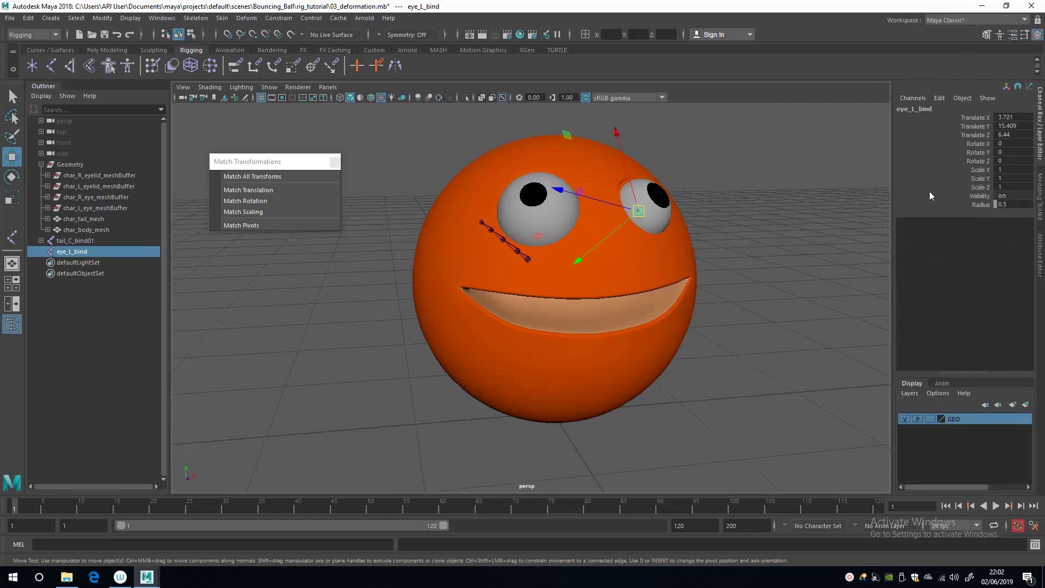
# Step: Test the eye_L_bind orientation by rotating it 15 degrees about Z, and undo the rotation
pyautogui.press('e')
pyautogui.moveTo(707, 192); pyautogui.dragTo(708, 232)
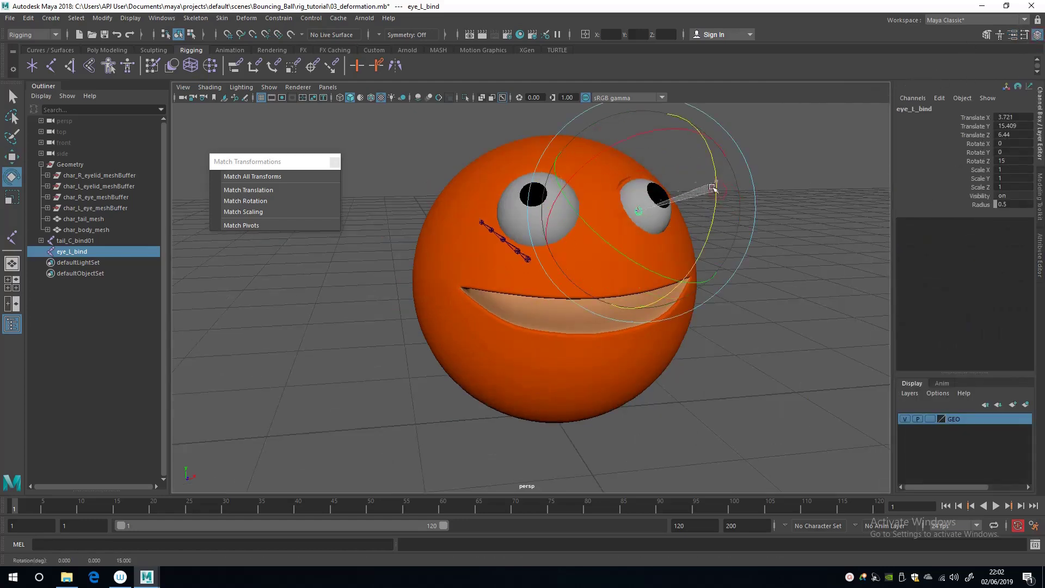
pyautogui.hotkey('ctrl', 'z')
# Step: Create a single joint on the grid beside the body and name it eye_R_bind
pyautogui.moveTo(652, 151); pyautogui.dragTo(329, 355)
pyautogui.click(328, 354)
pyautogui.press('y')
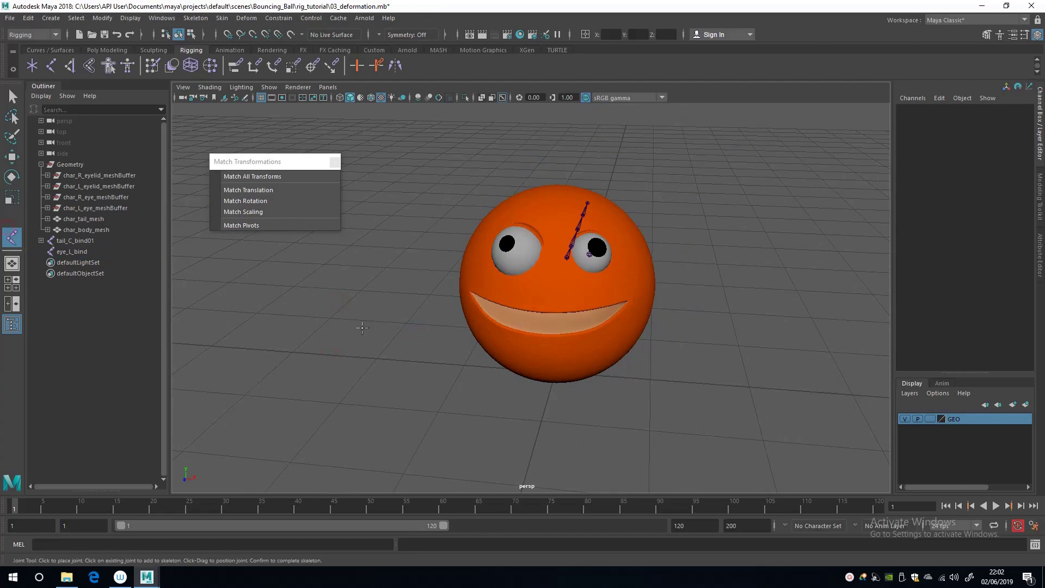
pyautogui.click(384, 338)
pyautogui.press('w')
pyautogui.doubleClick(906, 109)
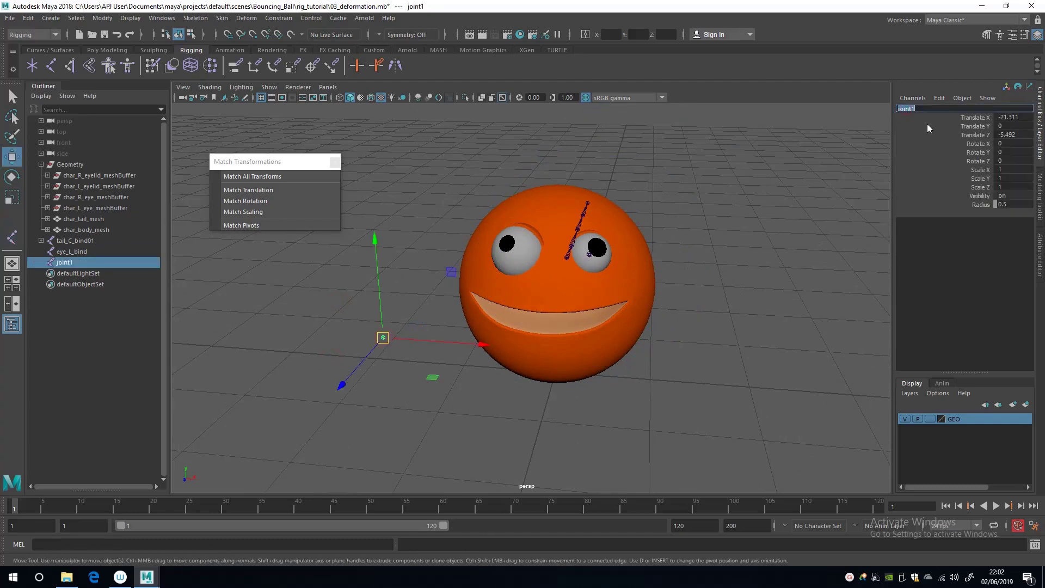
pyautogui.write('eye_meshBuffer...')
pyautogui.press('Return')
# Step: Match the translation and rotation of eye_R_bind to char_R_eye_meshBuffer from the Geometry group
pyautogui.keyDown('alt'); pyautogui.moveTo(443, 236); pyautogui.dragTo(410, 248); pyautogui.keyUp('alt')
pyautogui.keyDown('ctrl'); pyautogui.click(95, 197); pyautogui.keyUp('ctrl')
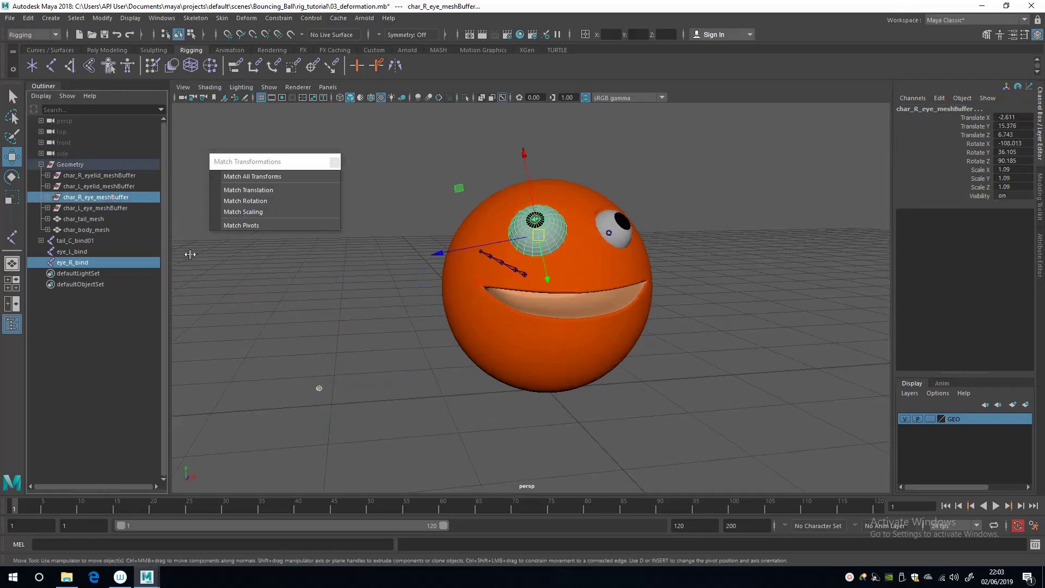
pyautogui.click(247, 190)
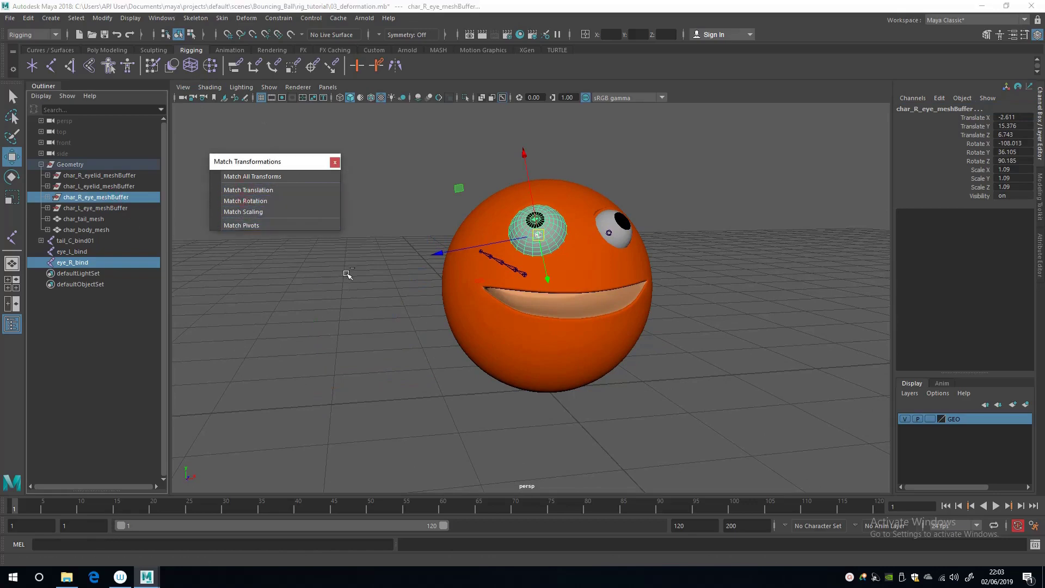
pyautogui.click(346, 293)
# Step: Copy the Rotate values of eye_R_bind into its Joint Orient as -108.013, 36.105 and 90.185
pyautogui.click(538, 238)
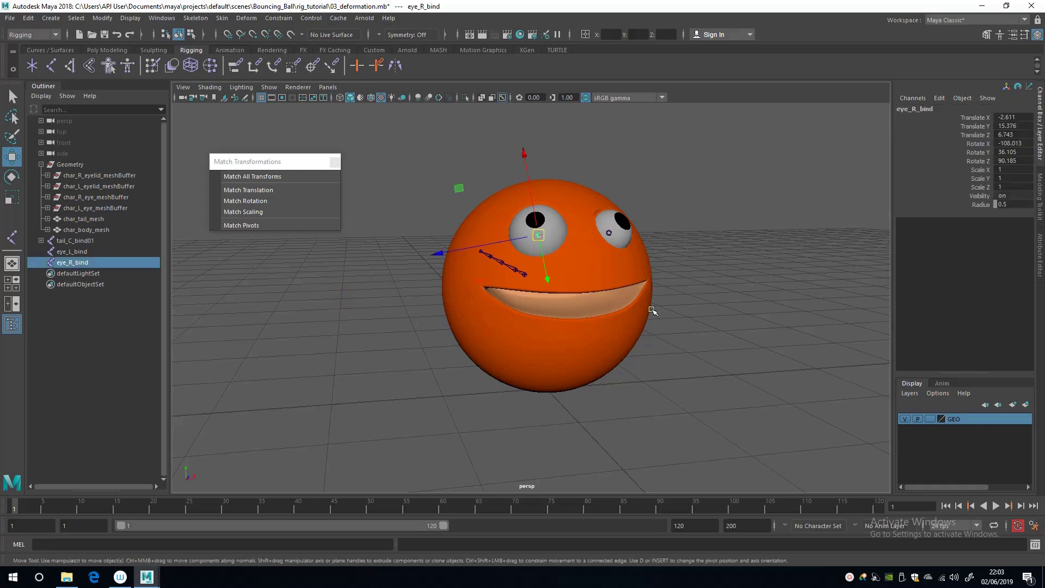
pyautogui.click(1002, 35)
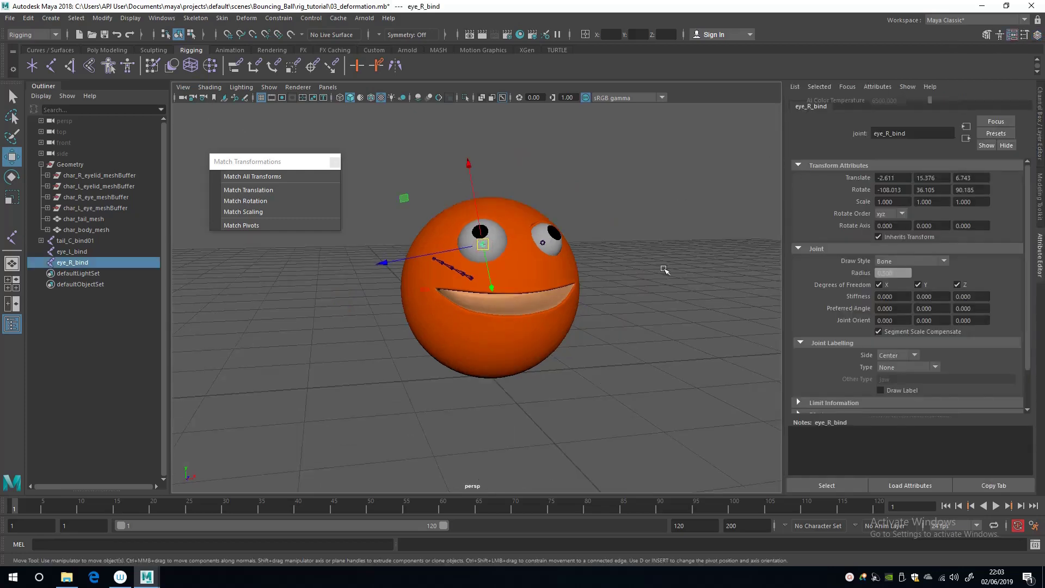
pyautogui.click(892, 190)
pyautogui.click(899, 322)
pyautogui.hotkey('ctrl', 'v')
pyautogui.press('Return')
pyautogui.click(935, 193)
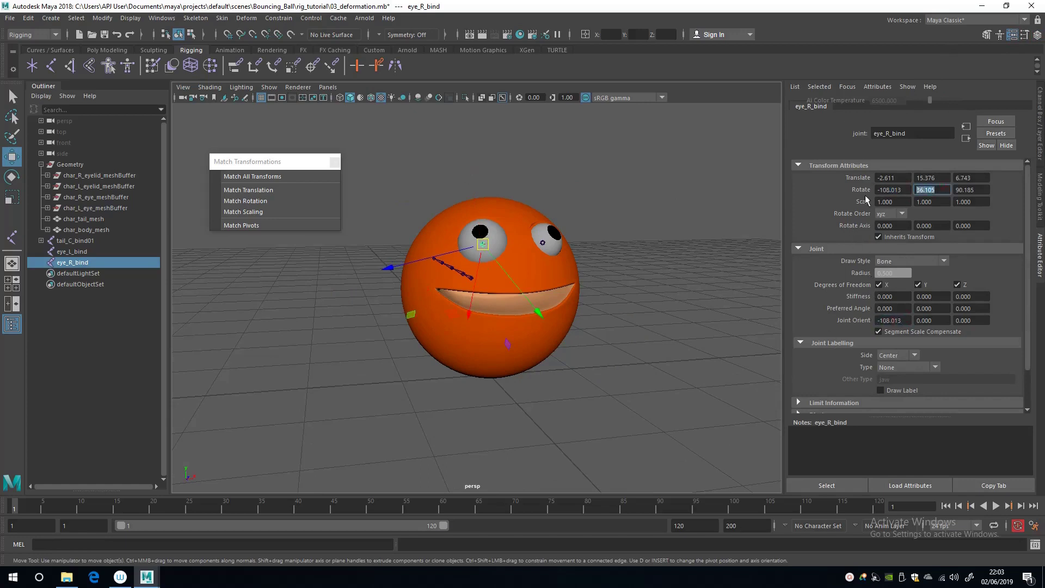
pyautogui.hotkey('ctrl', 'c')
pyautogui.click(928, 320)
pyautogui.hotkey('ctrl', 'v')
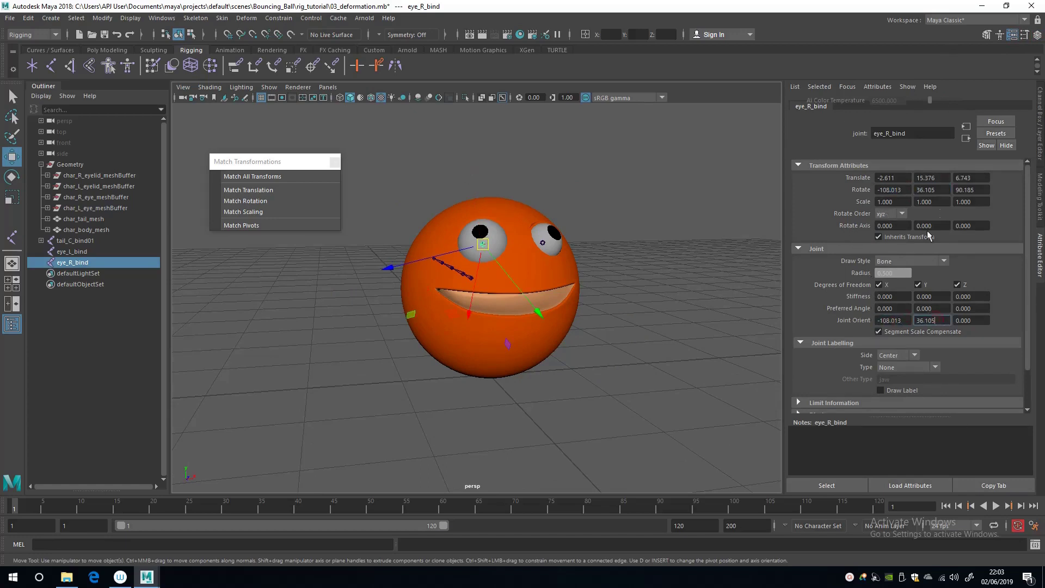
pyautogui.click(981, 191)
pyautogui.hotkey('ctrl', 'c')
pyautogui.click(975, 321)
pyautogui.hotkey('ctrl', 'v')
# Step: Set the Rotate values of eye_R_bind to 0, 0, 0
pyautogui.click(894, 186)
pyautogui.write('0')
pyautogui.press('Tab')
pyautogui.write('0')
pyautogui.press('Tab')
pyautogui.write('0')
pyautogui.press('Return')
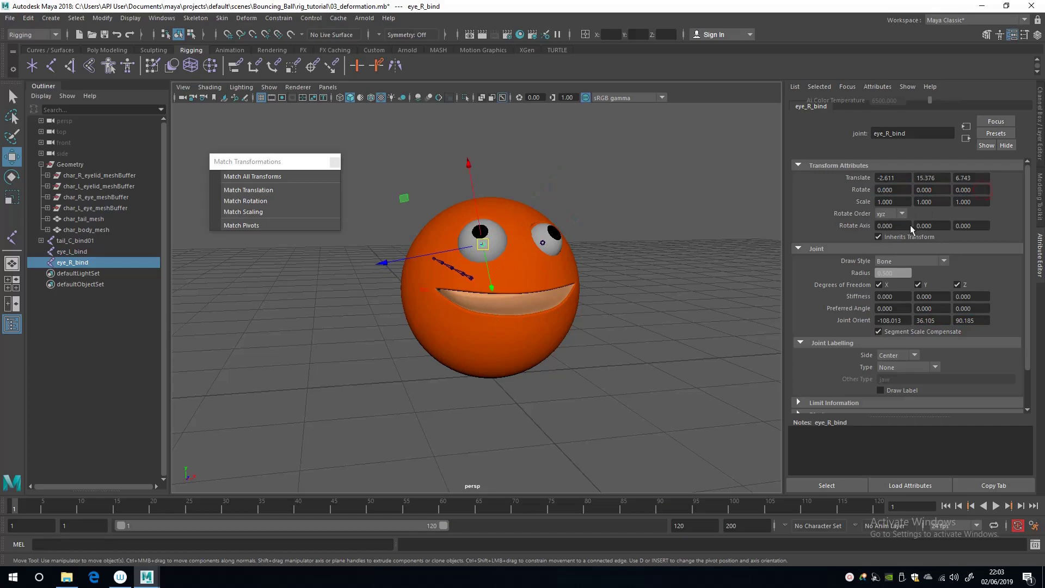
# Step: Create a single joint on the grid and match its translation and rotation to char_L_eyelid_meshBuffer
pyautogui.keyDown('alt'); pyautogui.moveTo(268, 303); pyautogui.dragTo(304, 334); pyautogui.keyUp('alt')
pyautogui.press('y')
pyautogui.click(319, 339)
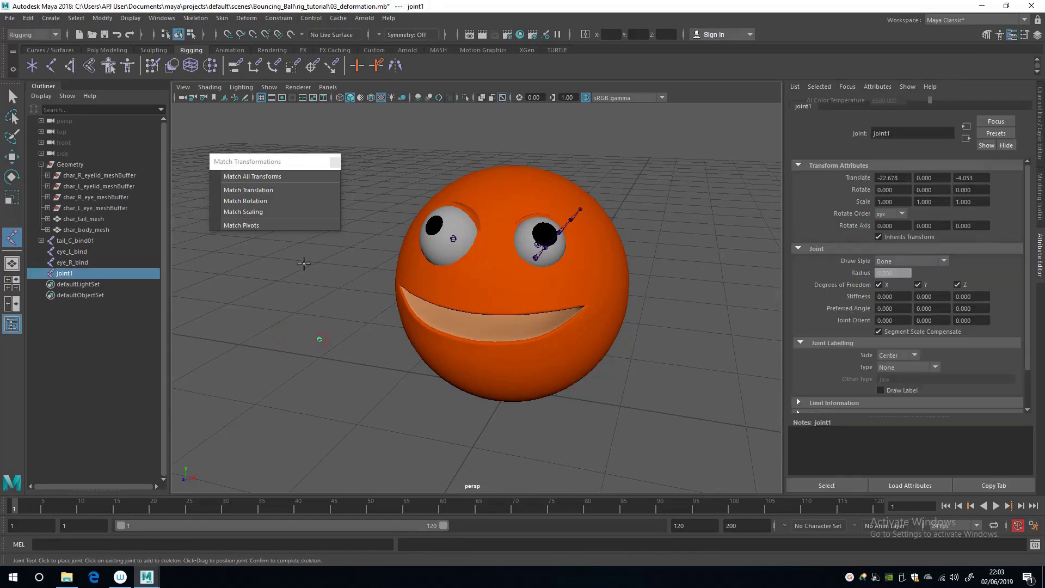
pyautogui.moveTo(90, 273); pyautogui.dragTo(85, 252, button='middle')
pyautogui.hotkey('ctrl', 'a')
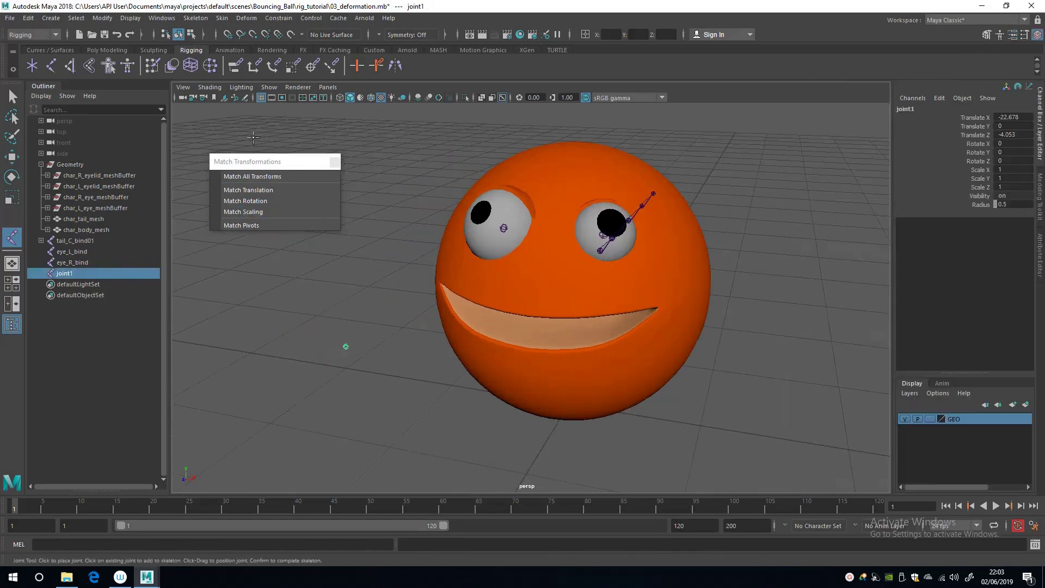
pyautogui.keyDown('ctrl'); pyautogui.click(93, 186); pyautogui.keyUp('ctrl')
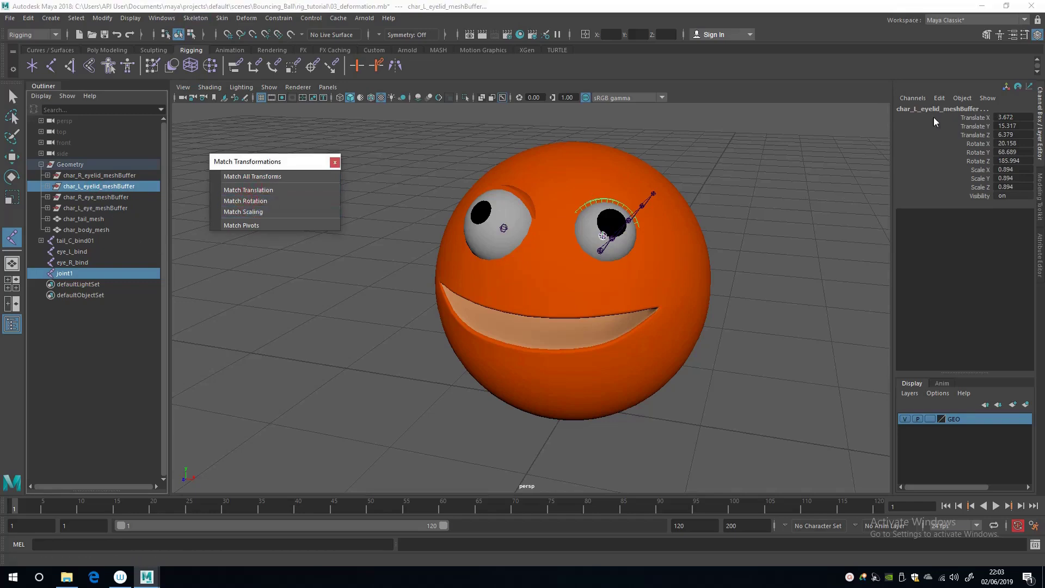
# Step: Rename the new joint at the left eyelid as eyelid_L_bind
pyautogui.click(71, 274)
pyautogui.doubleClick(908, 109)
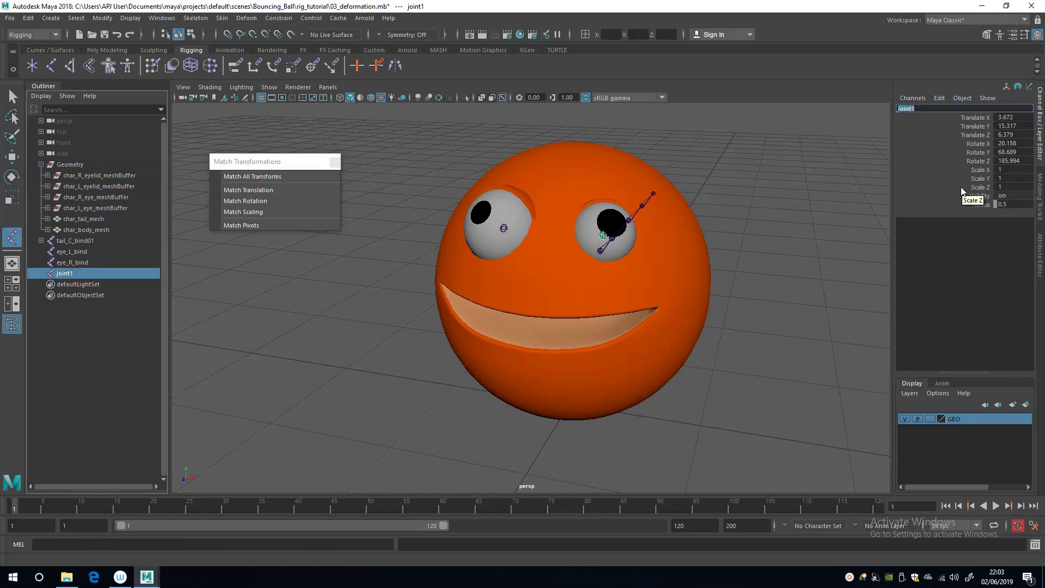
pyautogui.write('eyelid_L_bind')
pyautogui.press('Return')
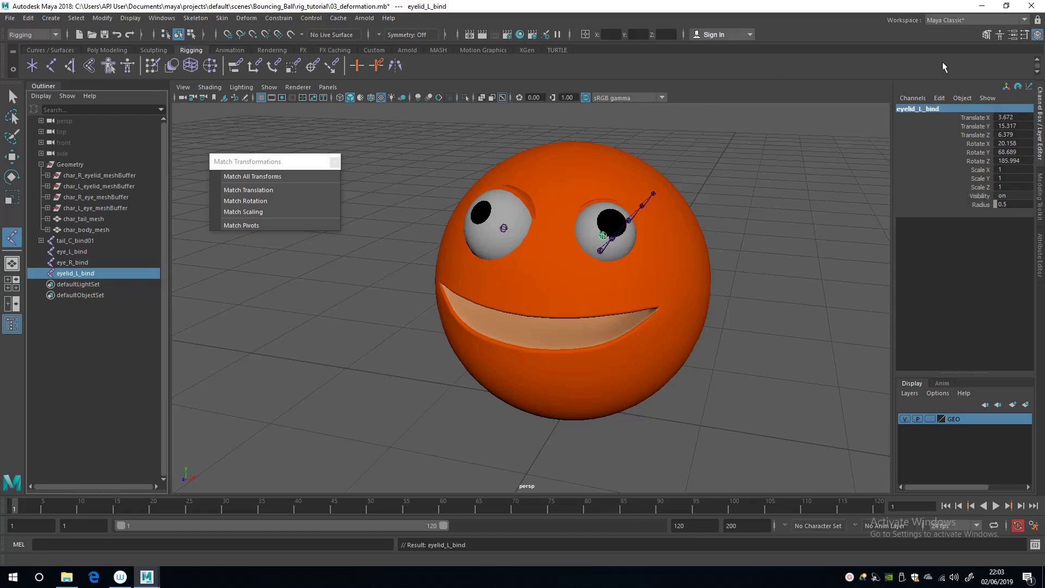
# Step: Set the Radius of eyelid_L_bind to 1 to distinguish it from the eye joint
pyautogui.click(1013, 35)
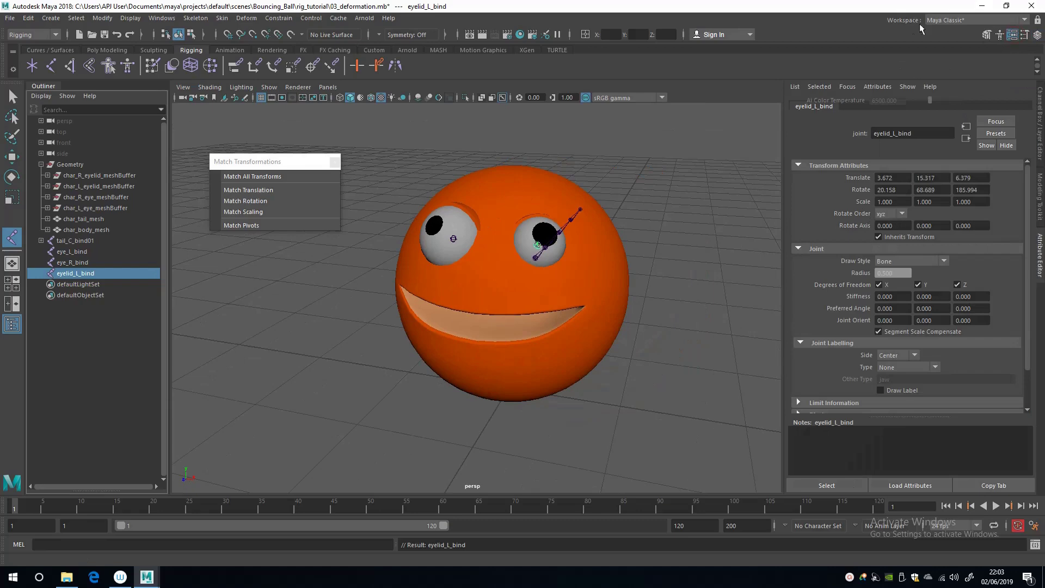
pyautogui.click(1037, 35)
pyautogui.keyDown('alt'); pyautogui.moveTo(523, 294); pyautogui.dragTo(523, 261); pyautogui.keyUp('alt')
pyautogui.scroll(3, 555, 303)
pyautogui.scroll(2, 470, 195)
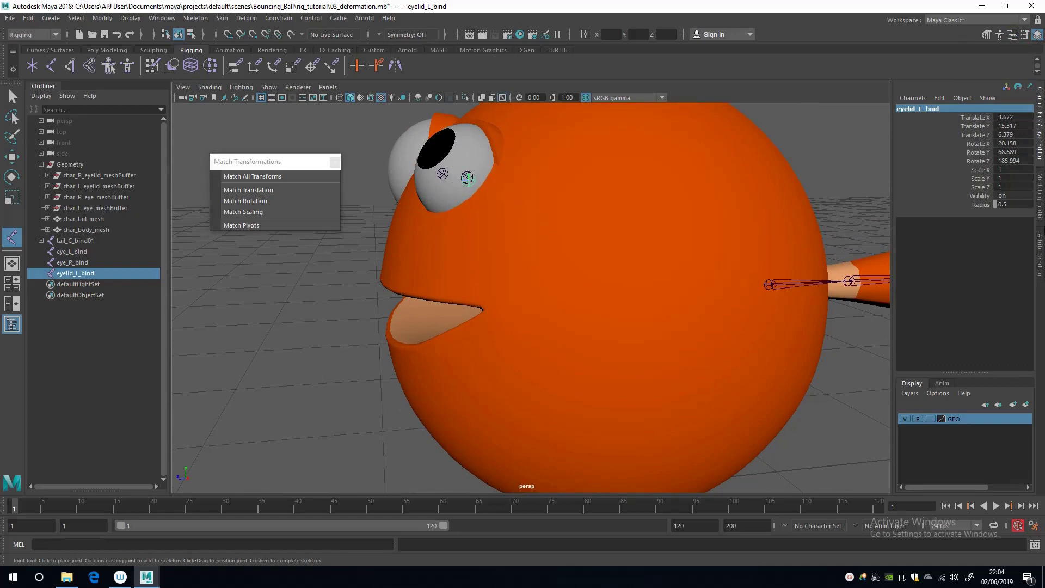
pyautogui.doubleClick(1019, 206)
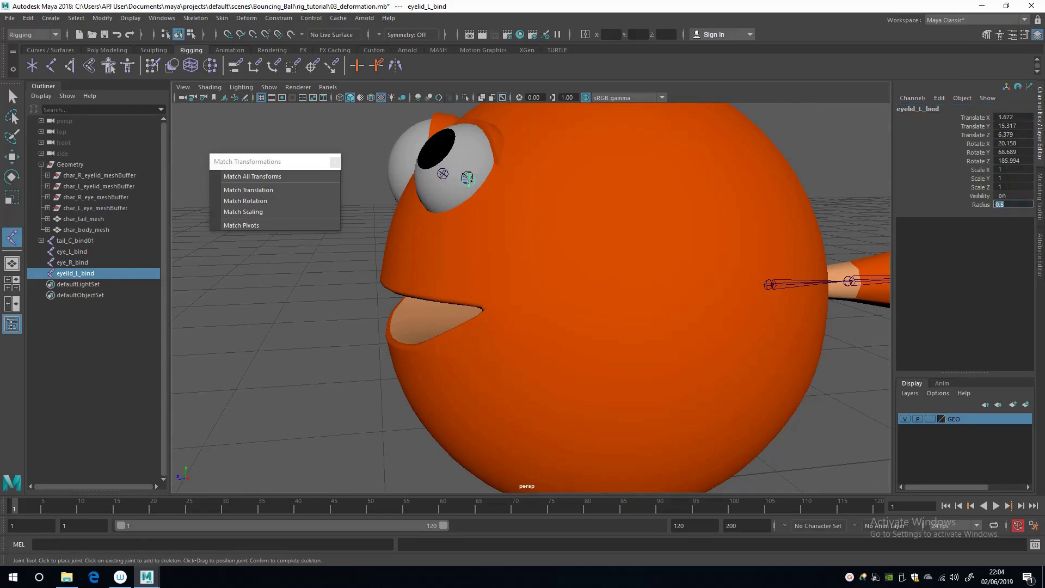
pyautogui.write('1')
pyautogui.press('Return')
# Step: Copy the Rotate values of eyelid_L_bind into its Joint Orient as 20.158, 68.689 and 185.994
pyautogui.keyDown('alt'); pyautogui.moveTo(212, 344); pyautogui.dragTo(367, 341); pyautogui.keyUp('alt')
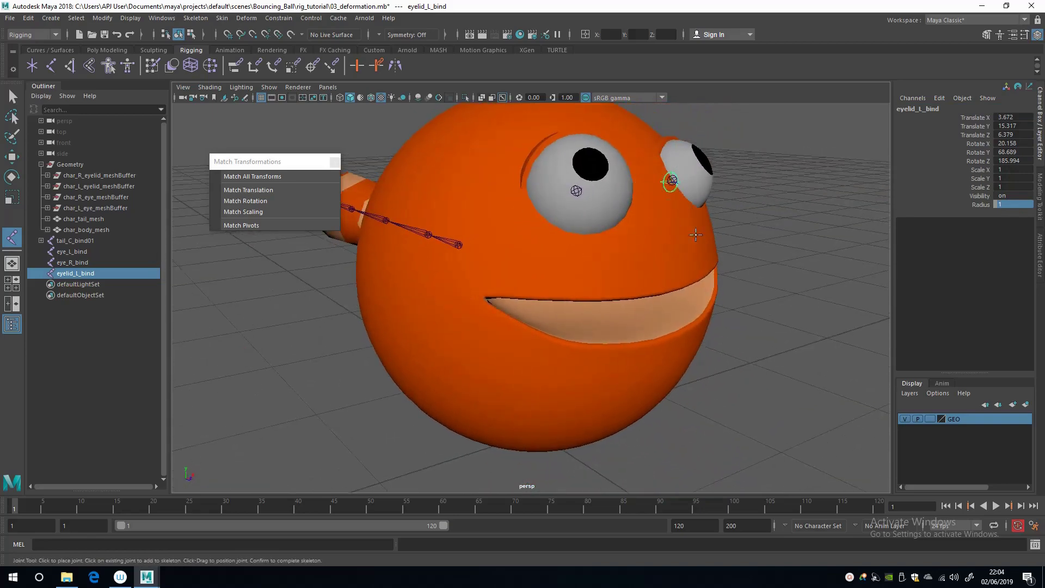
pyautogui.click(1013, 34)
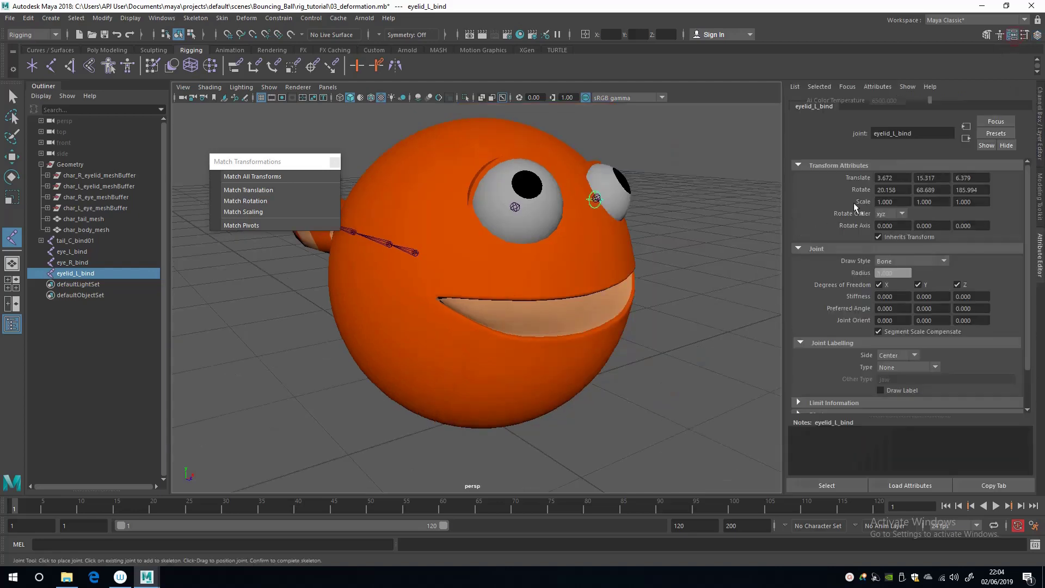
pyautogui.doubleClick(903, 189)
pyautogui.doubleClick(887, 320)
pyautogui.hotkey('ctrl', 'v')
pyautogui.doubleClick(932, 190)
pyautogui.hotkey('ctrl', 'c')
pyautogui.doubleClick(931, 320)
pyautogui.hotkey('ctrl', 'v')
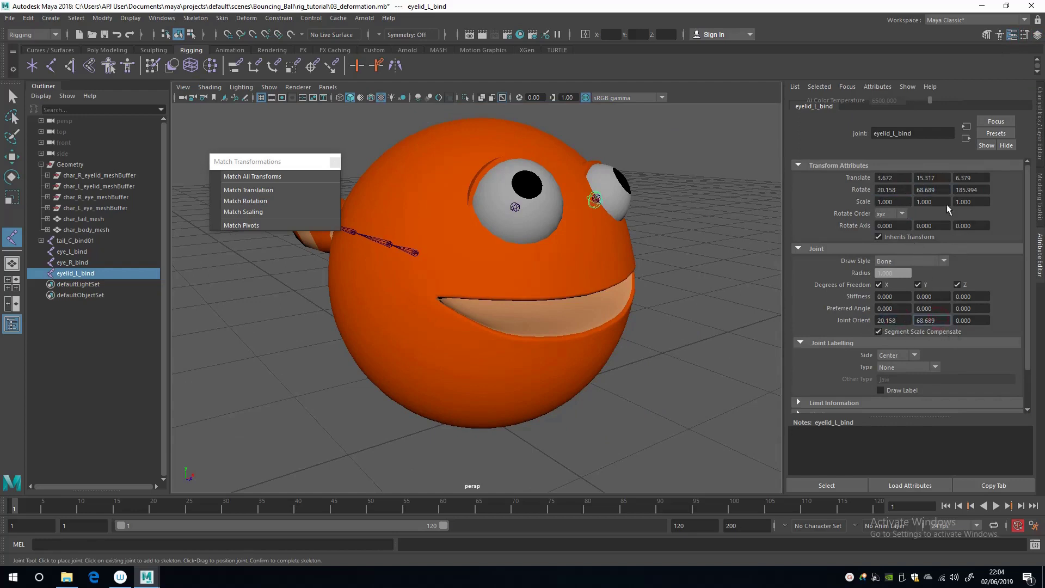
pyautogui.doubleClick(980, 189)
pyautogui.hotkey('ctrl', 'c')
pyautogui.doubleClick(972, 321)
pyautogui.hotkey('ctrl', 'v')
# Step: Set the Rotate values of eyelid_L_bind to 0, 0, 0
pyautogui.doubleClick(880, 189)
pyautogui.write('0')
pyautogui.press('Tab')
pyautogui.write('0')
pyautogui.press('Tab')
pyautogui.write('0')
pyautogui.press('Return')
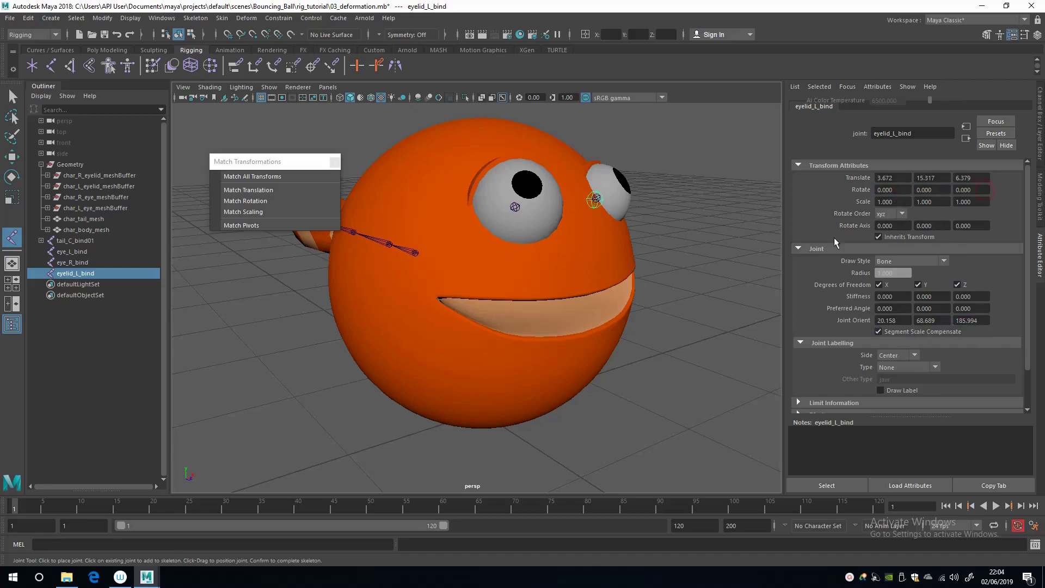
pyautogui.keyDown('alt'); pyautogui.moveTo(381, 327); pyautogui.dragTo(325, 330, button='right'); pyautogui.keyUp('alt')
pyautogui.keyDown('alt'); pyautogui.moveTo(326, 329); pyautogui.dragTo(227, 327); pyautogui.keyUp('alt')
pyautogui.click(348, 365)
pyautogui.hotkey('ctrl', 'z')
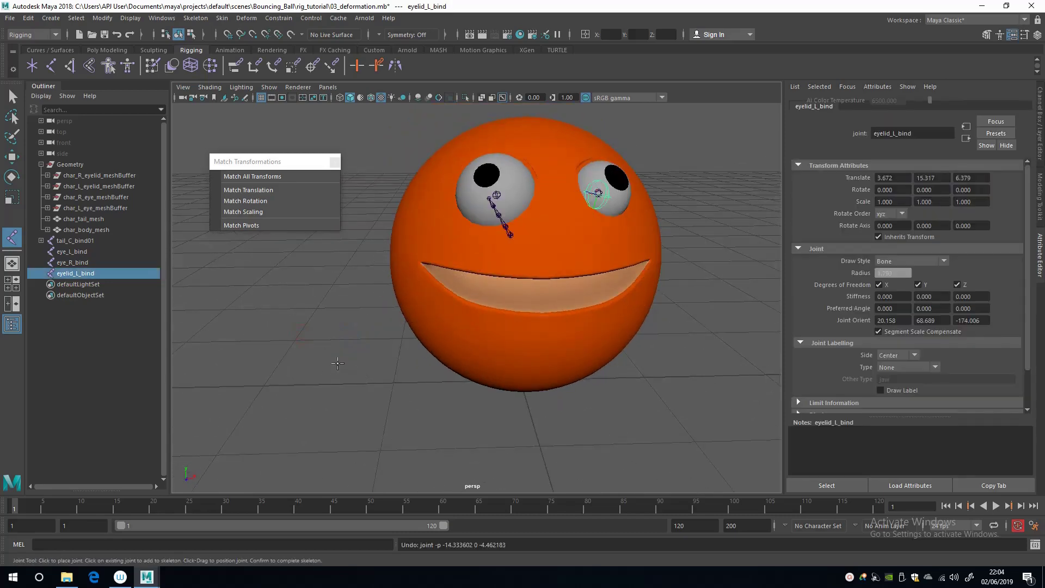
pyautogui.press('w')
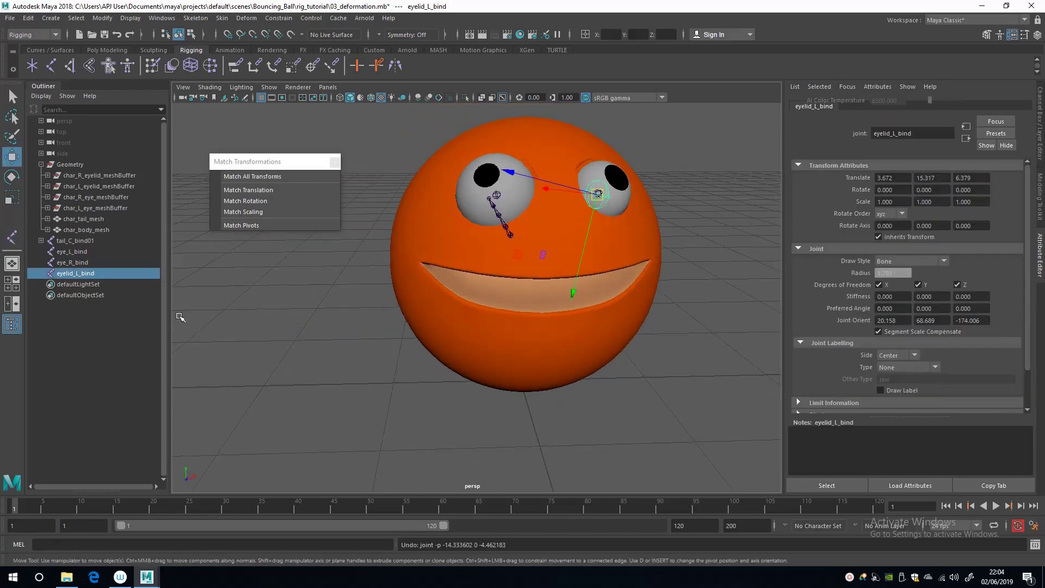
# Step: Create a separate single joint on the grid beside the body and name it eyelid_R_bind
pyautogui.press('y')
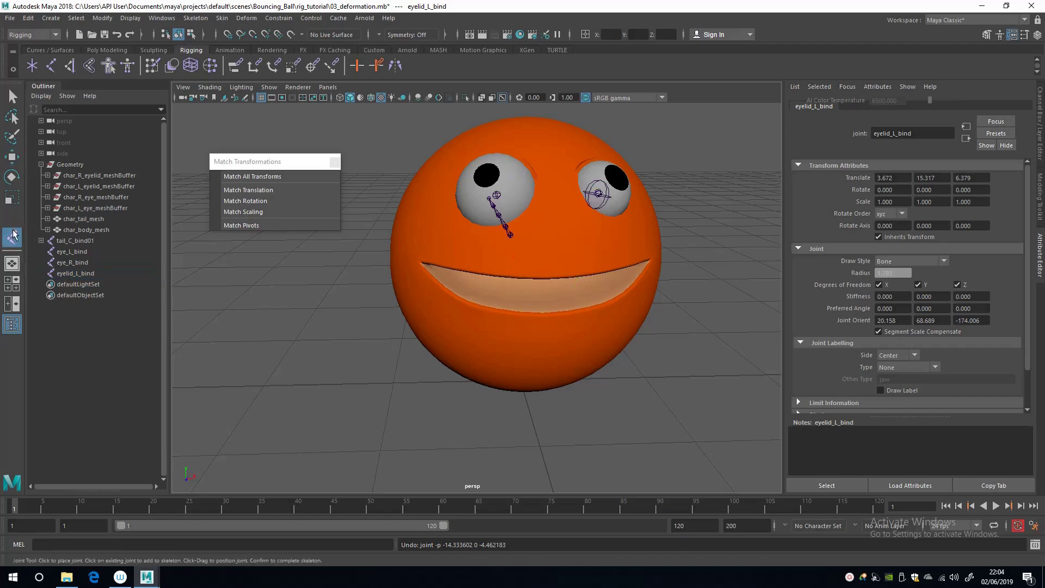
pyautogui.click(311, 328)
pyautogui.keyDown('alt'); pyautogui.moveTo(311, 329); pyautogui.dragTo(300, 352); pyautogui.keyUp('alt')
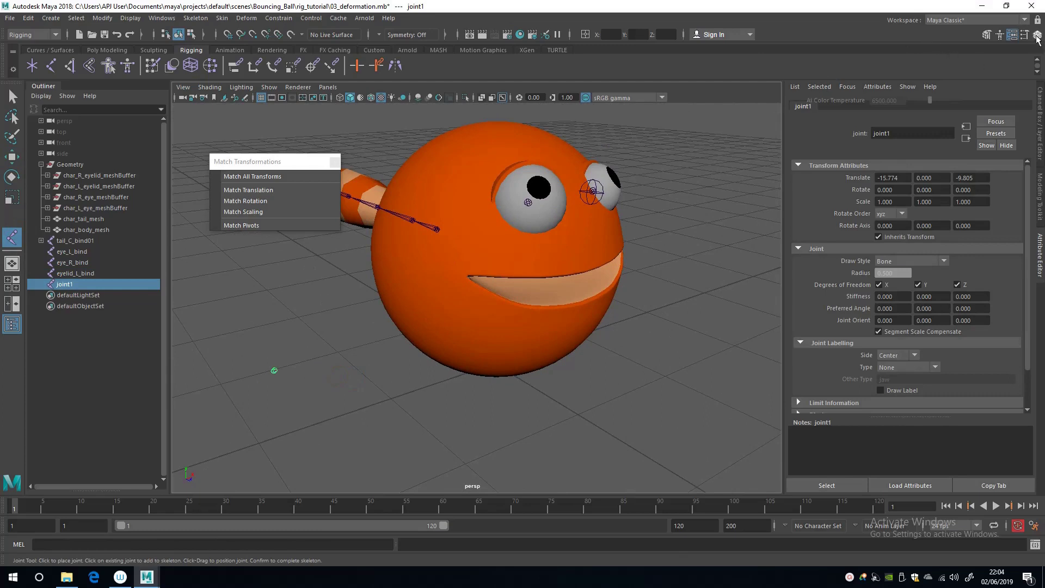
pyautogui.click(1037, 35)
pyautogui.click(943, 109)
pyautogui.write('eyelid_R_bi')
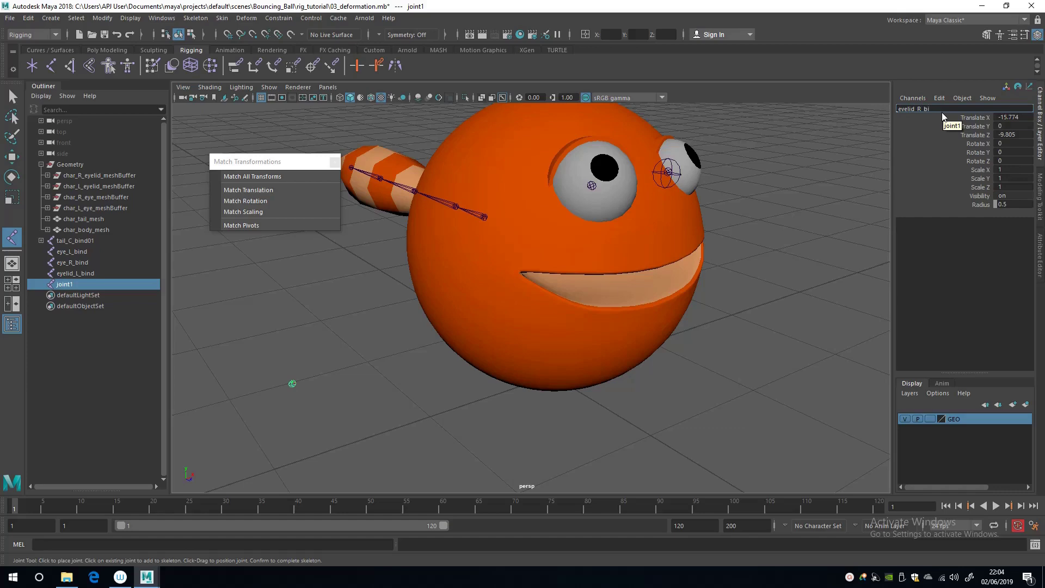
pyautogui.press('Return')
# Step: Match the translation and rotation of eyelid_R_bind to char_R_eyelid_meshBuffer from the Geometry group
pyautogui.keyDown('alt'); pyautogui.moveTo(265, 284); pyautogui.dragTo(215, 288); pyautogui.keyUp('alt')
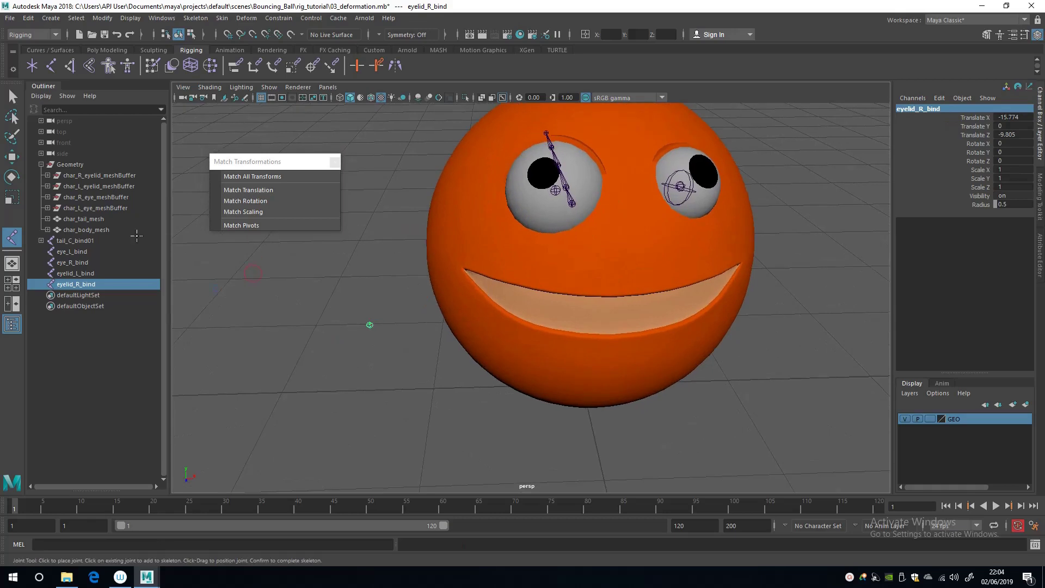
pyautogui.keyDown('ctrl'); pyautogui.click(102, 174); pyautogui.keyUp('ctrl')
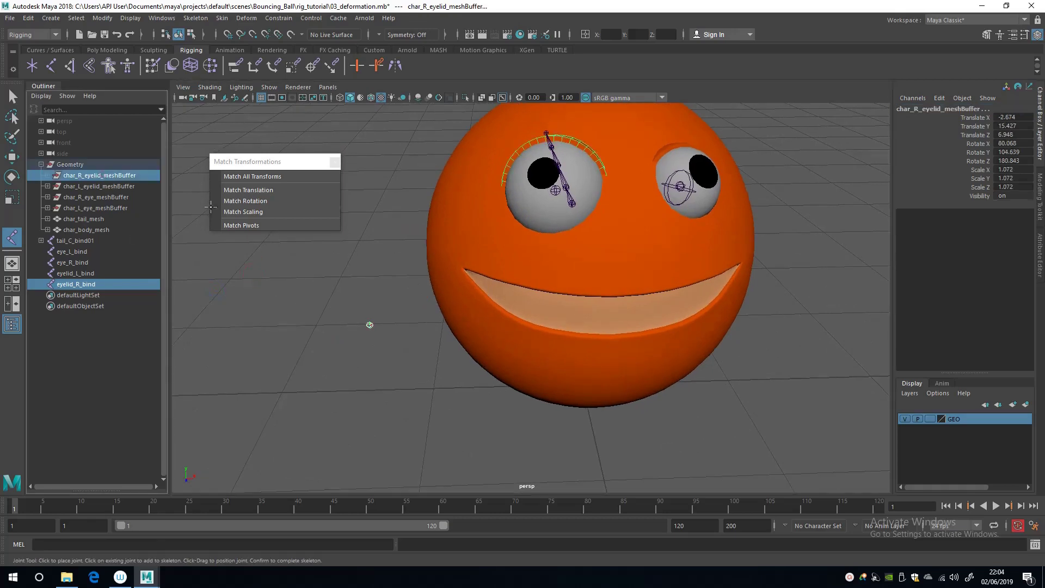
pyautogui.click(245, 201)
pyautogui.keyDown('alt'); pyautogui.moveTo(414, 305); pyautogui.dragTo(348, 268); pyautogui.keyUp('alt')
pyautogui.press('q')
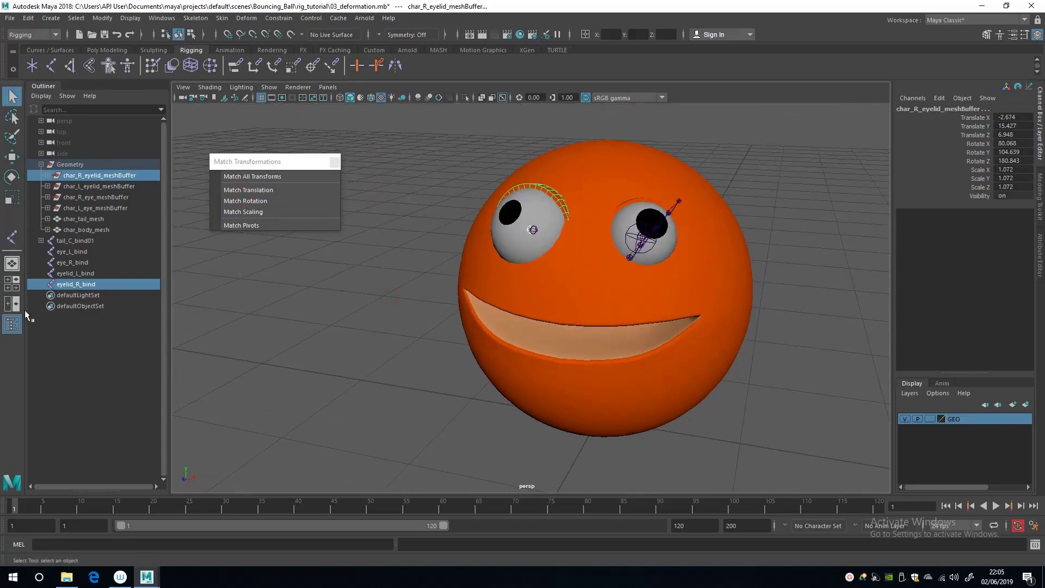
# Step: Set the Radius of eyelid_R_bind to 1
pyautogui.click(76, 284)
pyautogui.click(1014, 204)
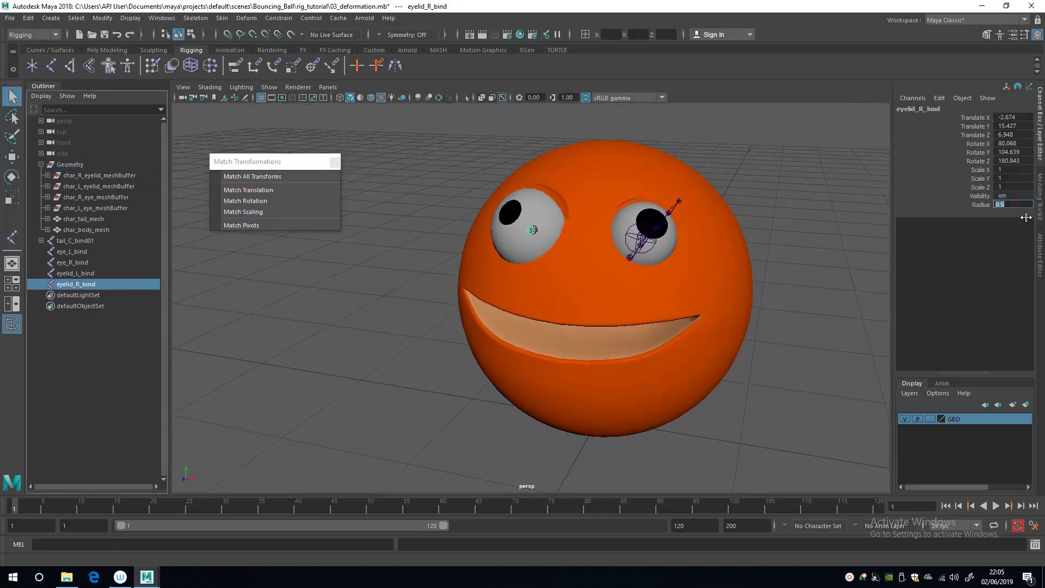
pyautogui.press('Return')
# Step: Copy the Rotate values of eyelid_R_bind into its Joint Orient as 80.068, 104.639 and 180.843
pyautogui.keyDown('alt'); pyautogui.moveTo(402, 321); pyautogui.dragTo(476, 276); pyautogui.keyUp('alt')
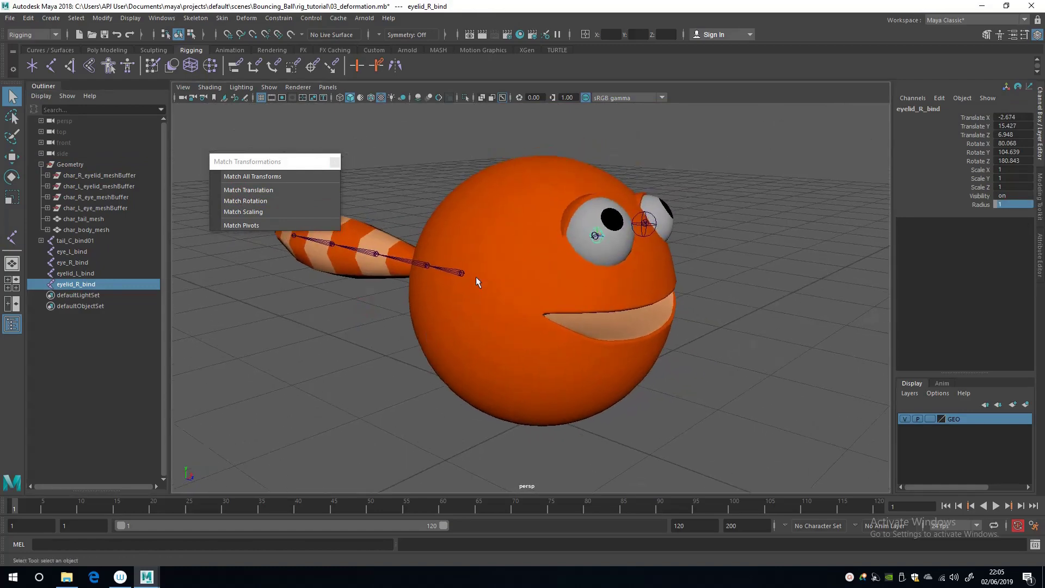
pyautogui.click(1012, 35)
pyautogui.click(903, 189)
pyautogui.click(893, 321)
pyautogui.hotkey('ctrl', 'v')
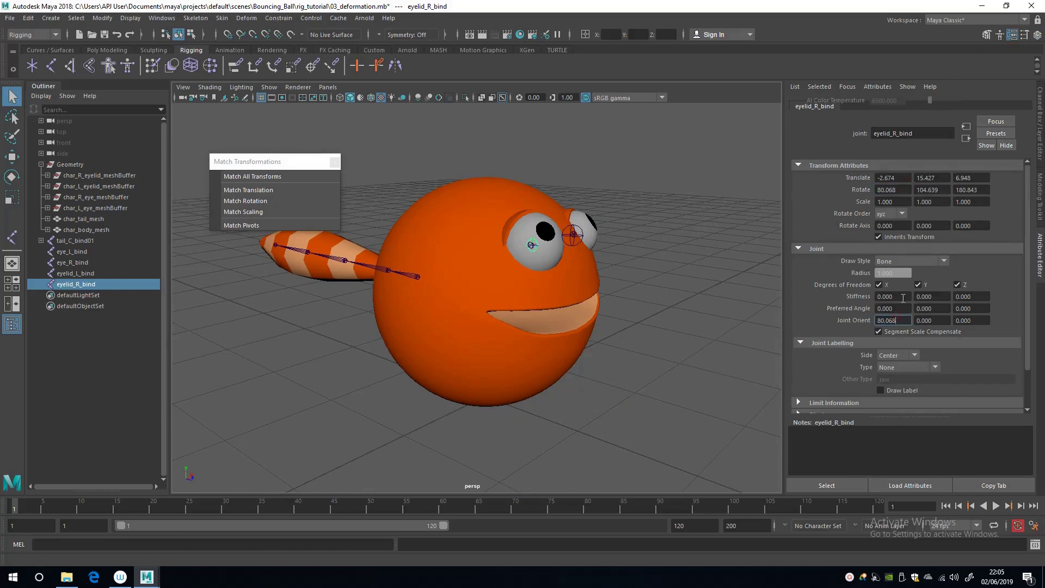
pyautogui.click(936, 192)
pyautogui.click(946, 320)
pyautogui.hotkey('ctrl', 'v')
pyautogui.click(979, 190)
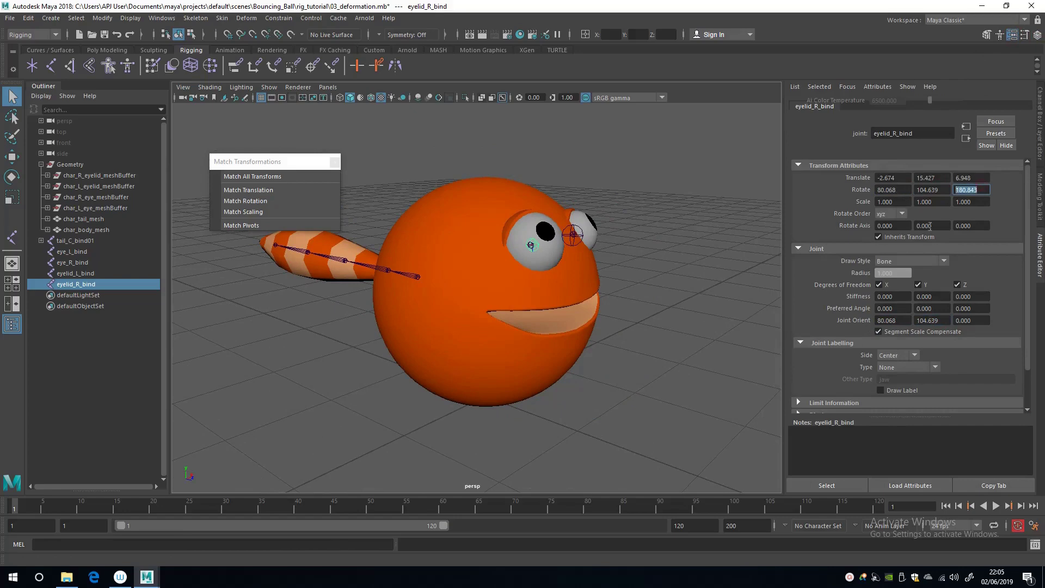
pyautogui.click(977, 320)
pyautogui.hotkey('ctrl', 'v')
pyautogui.press('Return')
pyautogui.keyDown('alt'); pyautogui.moveTo(424, 366); pyautogui.dragTo(312, 374); pyautogui.keyUp('alt')
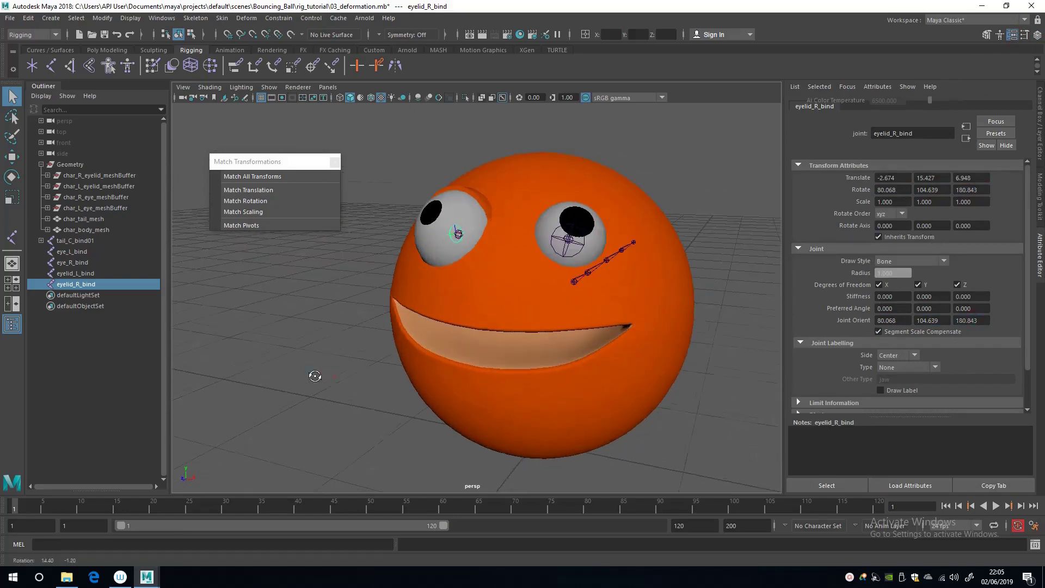
# Step: Zero the Rotate X, Y and Z values of eyelid_R_bind
pyautogui.click(887, 189)
pyautogui.write('0')
pyautogui.press('Tab')
pyautogui.write('0')
pyautogui.press('Tab')
pyautogui.write('0')
pyautogui.press('Return')
pyautogui.keyDown('alt'); pyautogui.moveTo(274, 393); pyautogui.dragTo(269, 341); pyautogui.keyUp('alt')
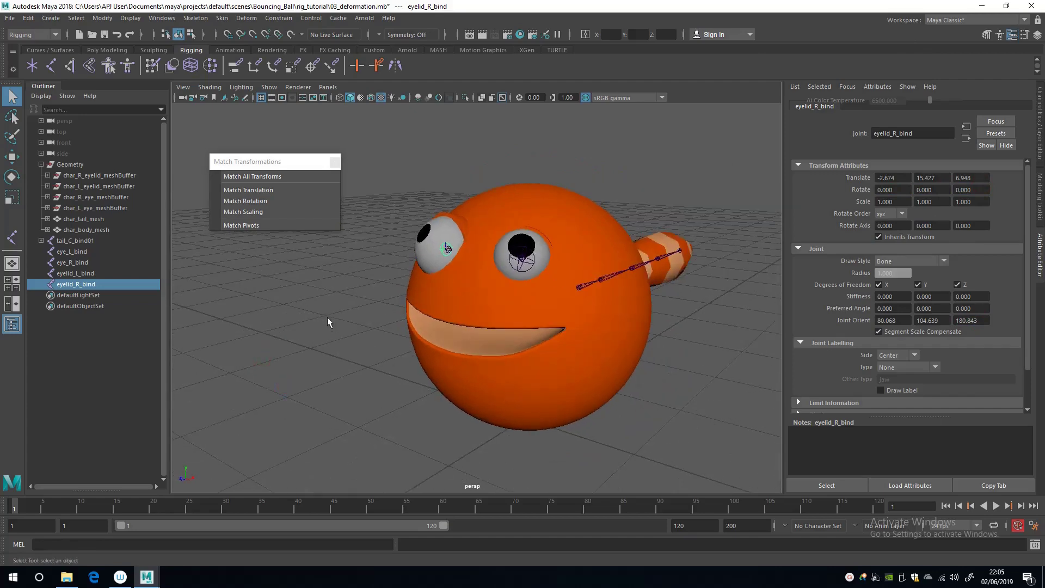
pyautogui.keyDown('alt'); pyautogui.moveTo(285, 334); pyautogui.dragTo(357, 335); pyautogui.keyUp('alt')
pyautogui.keyDown('alt'); pyautogui.moveTo(464, 282); pyautogui.dragTo(409, 295); pyautogui.keyUp('alt')
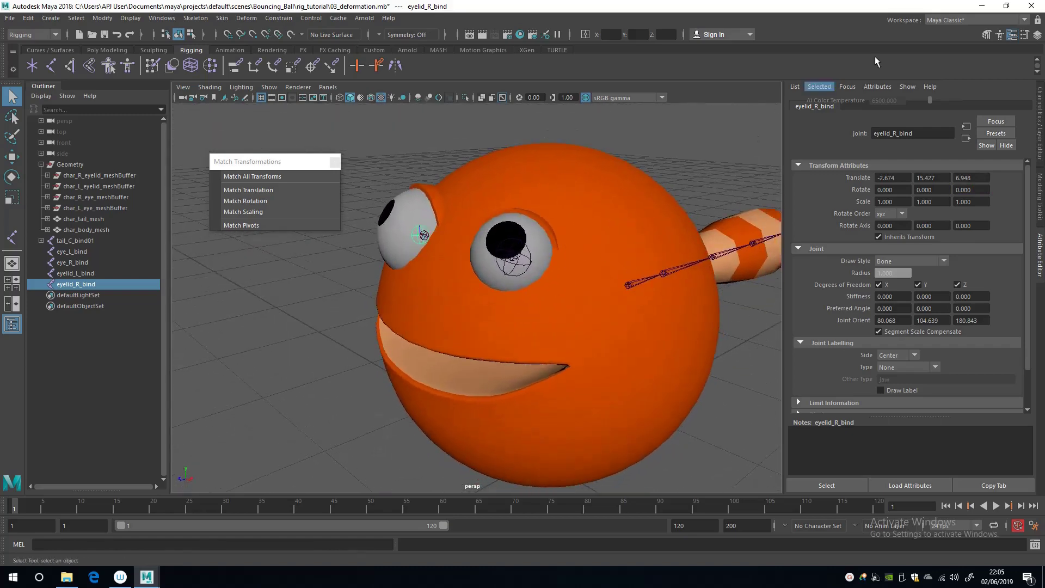
# Step: Show the Channel Box and set the Radius of eyelid_L_bind to 1
pyautogui.click(1024, 35)
pyautogui.keyDown('alt'); pyautogui.moveTo(332, 332); pyautogui.dragTo(464, 349); pyautogui.keyUp('alt')
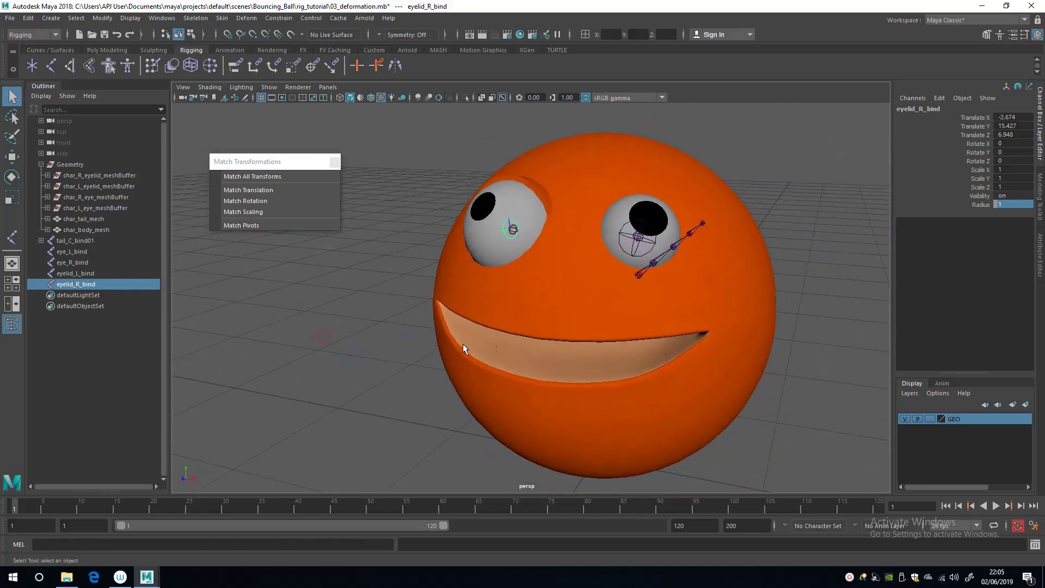
pyautogui.click(656, 249)
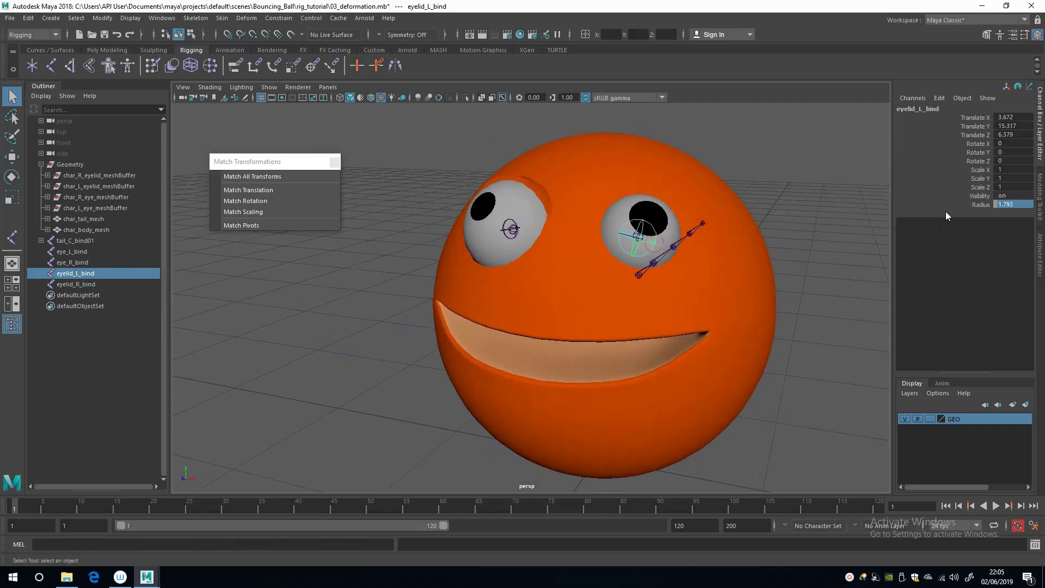
pyautogui.click(1012, 204)
pyautogui.press('Return')
pyautogui.keyDown('alt'); pyautogui.moveTo(374, 296); pyautogui.dragTo(193, 266); pyautogui.keyUp('alt')
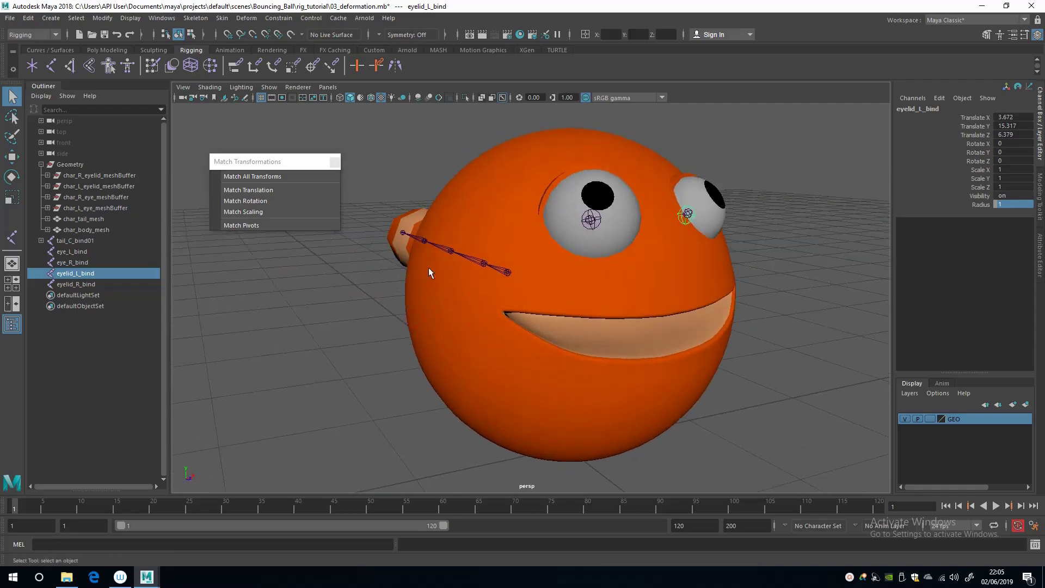
pyautogui.keyDown('alt'); pyautogui.moveTo(570, 301); pyautogui.dragTo(616, 205); pyautogui.keyUp('alt')
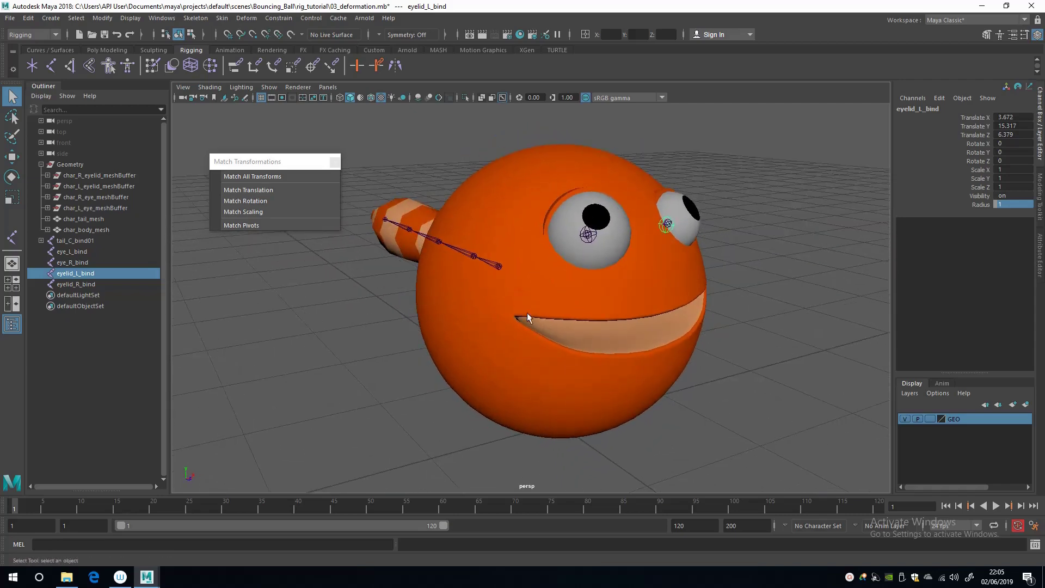
pyautogui.moveTo(402, 298)
pyautogui.keyDown('alt'); pyautogui.mouseDown()
pyautogui.moveTo(423, 305)
pyautogui.moveTo(391, 303)
pyautogui.mouseUp(); pyautogui.keyUp('alt')
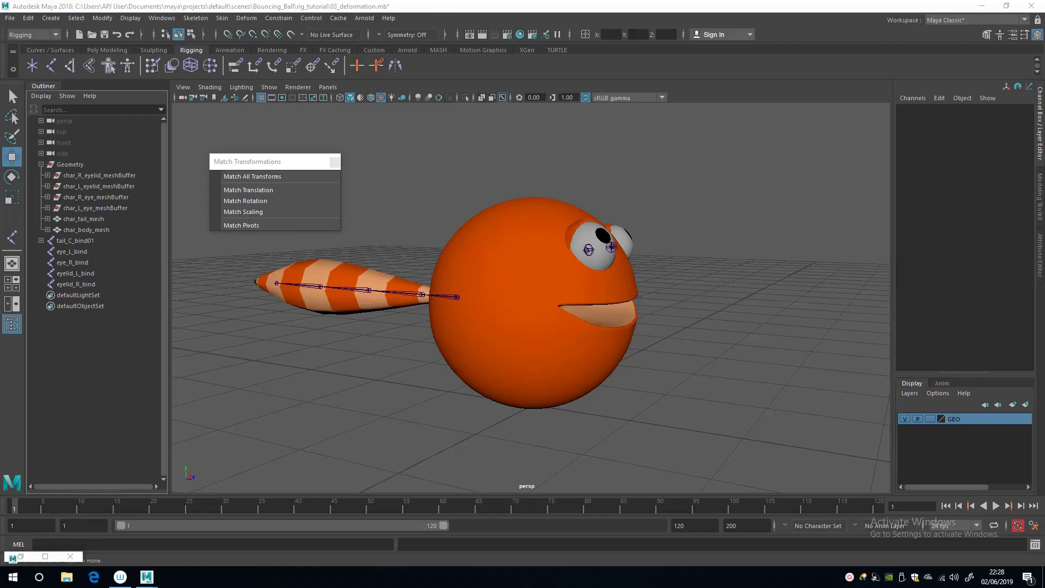
# Step: Create a separate single joint on the grid beneath the tail and name it tail_pivot_jnt
pyautogui.keyDown('alt'); pyautogui.moveTo(401, 357); pyautogui.dragTo(341, 366); pyautogui.keyUp('alt')
pyautogui.click(12, 238)
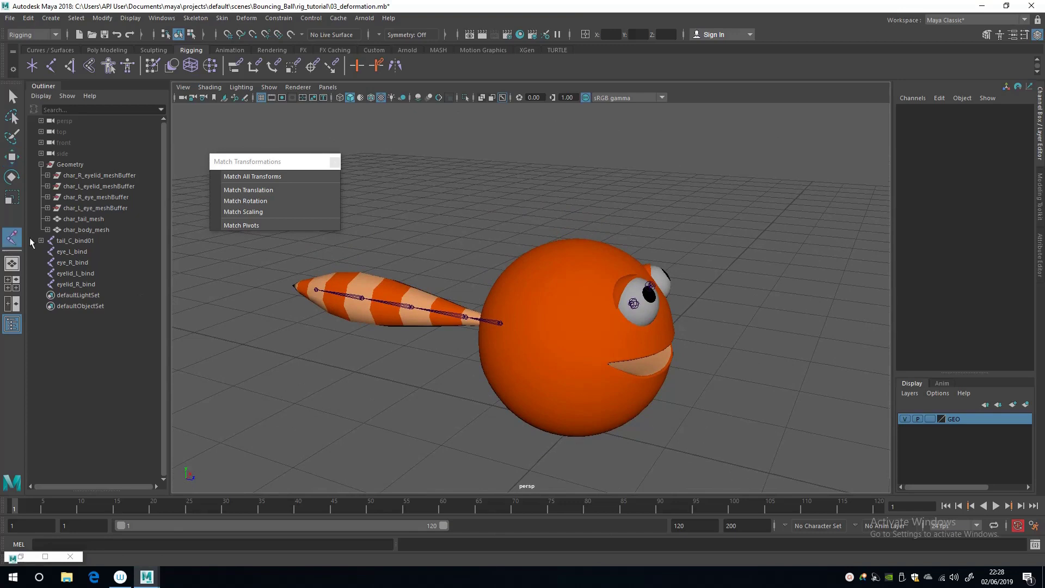
pyautogui.click(445, 406)
pyautogui.doubleClick(934, 109)
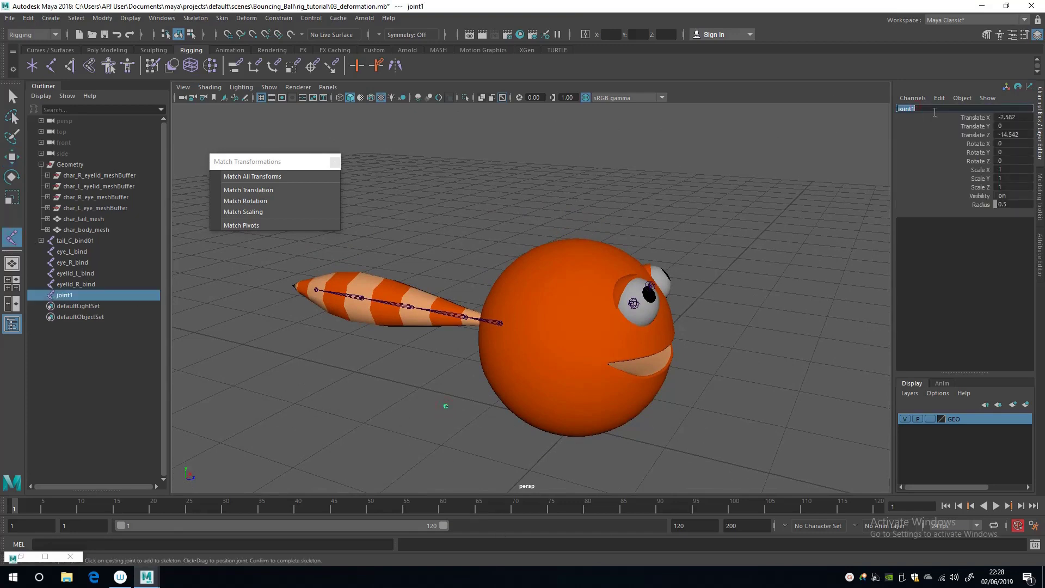
pyautogui.write('ta')
pyautogui.write('il_pivot_jnt')
pyautogui.press('Return')
# Step: Set Translate X, Y and Z of tail_pivot_jnt to 0
pyautogui.keyDown('alt'); pyautogui.moveTo(404, 419); pyautogui.dragTo(356, 346, button='middle'); pyautogui.keyUp('alt')
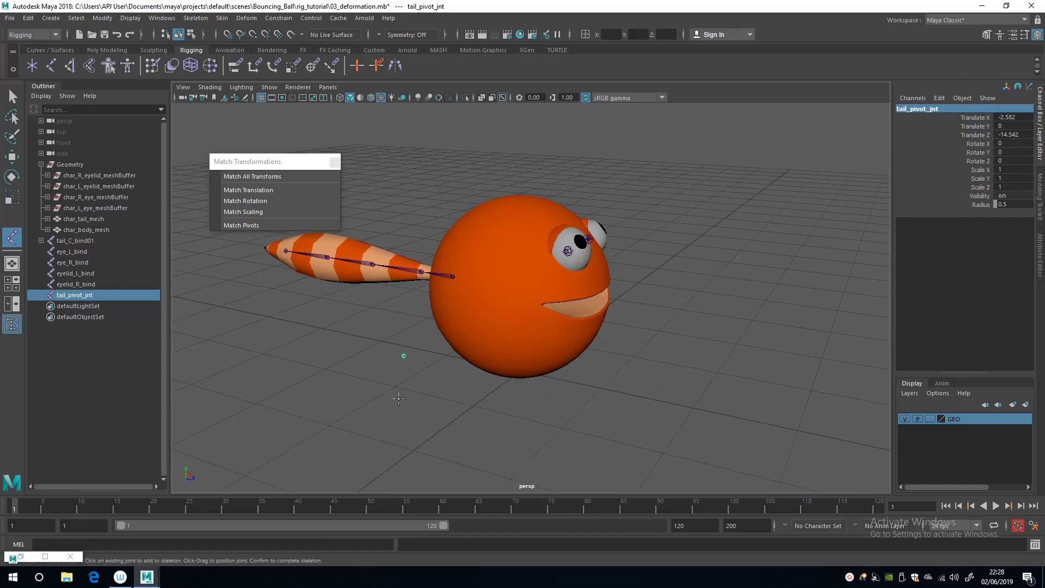
pyautogui.press('q')
pyautogui.moveTo(1015, 117); pyautogui.dragTo(1016, 135)
pyautogui.write('0')
pyautogui.press('Return')
pyautogui.keyDown('alt'); pyautogui.moveTo(413, 311); pyautogui.dragTo(566, 324); pyautogui.keyUp('alt')
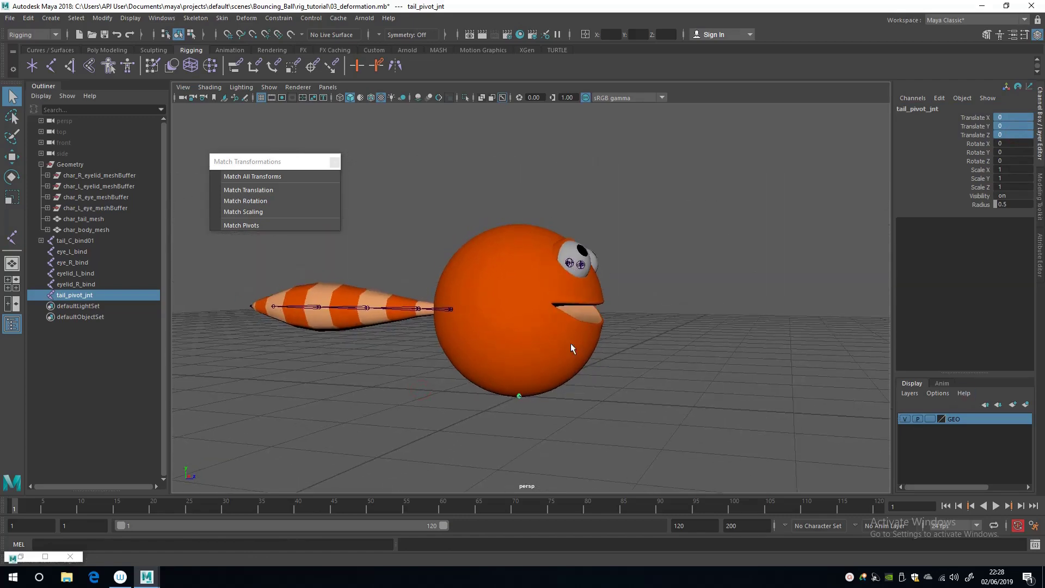
# Step: With the GEO layer temporarily hidden, snap tail_pivot_jnt vertically to the height of the tail's root joint, at Translate Y 10
pyautogui.click(904, 419)
pyautogui.press('w')
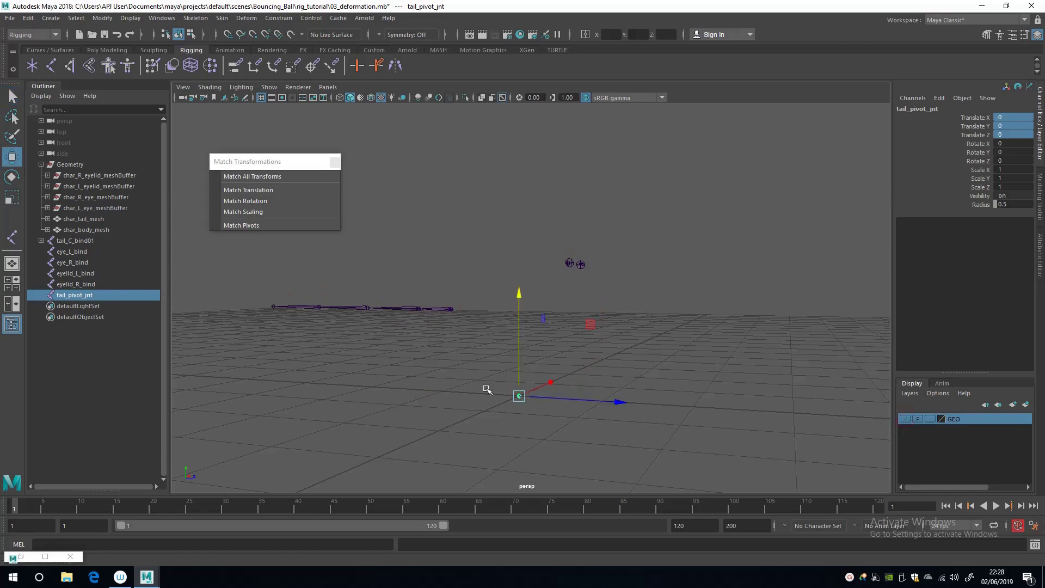
pyautogui.press('v')
pyautogui.moveTo(520, 366); pyautogui.dragTo(451, 309)
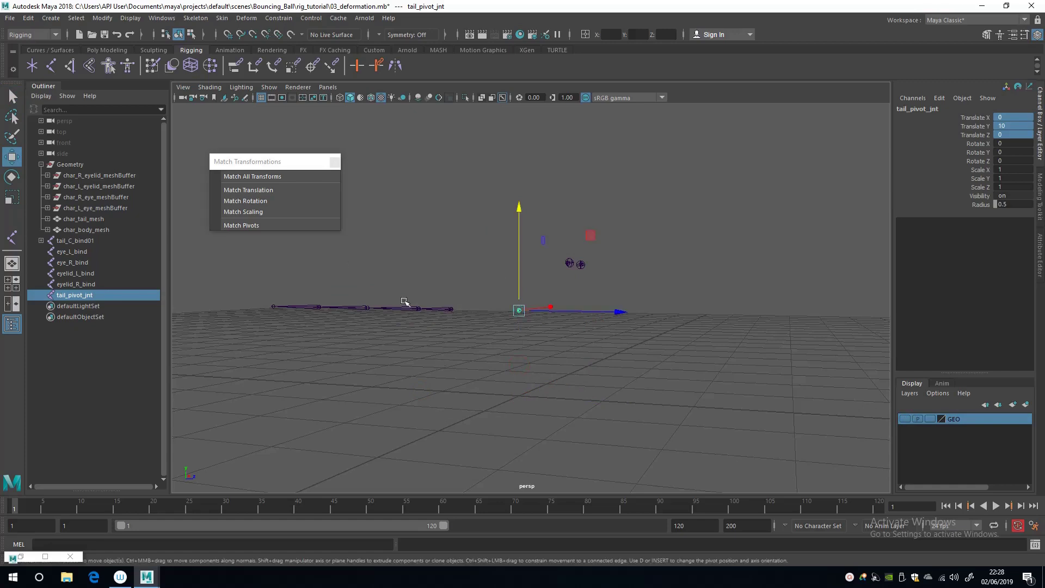
pyautogui.click(905, 418)
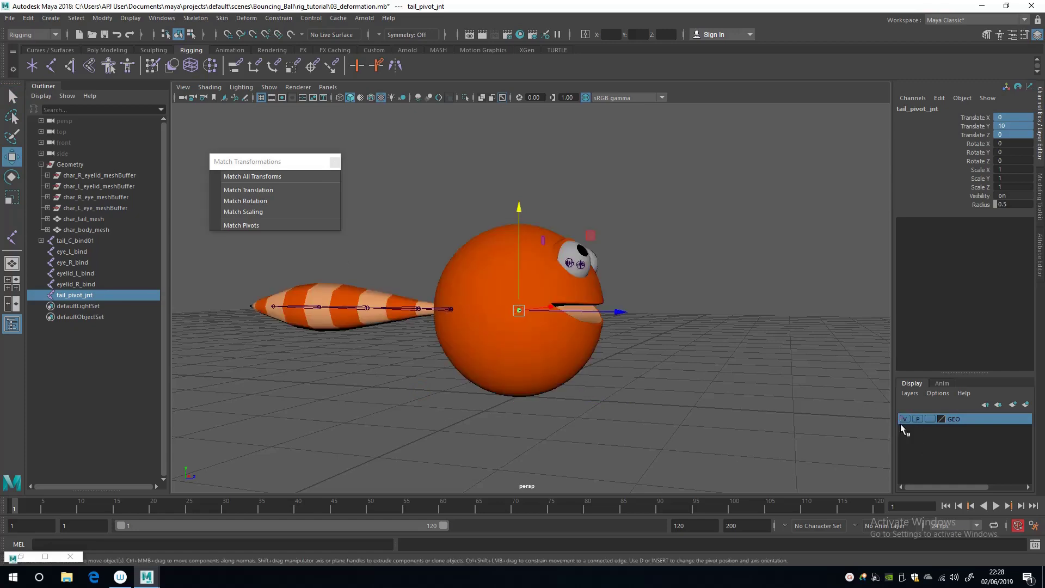
# Step: Create another separate joint on the grid beside the body and name it body_bind
pyautogui.moveTo(374, 373)
pyautogui.keyDown('alt'); pyautogui.mouseDown()
pyautogui.moveTo(376, 344)
pyautogui.moveTo(359, 380)
pyautogui.moveTo(385, 367)
pyautogui.mouseUp(); pyautogui.keyUp('alt')
pyautogui.press('j')
pyautogui.click(432, 353)
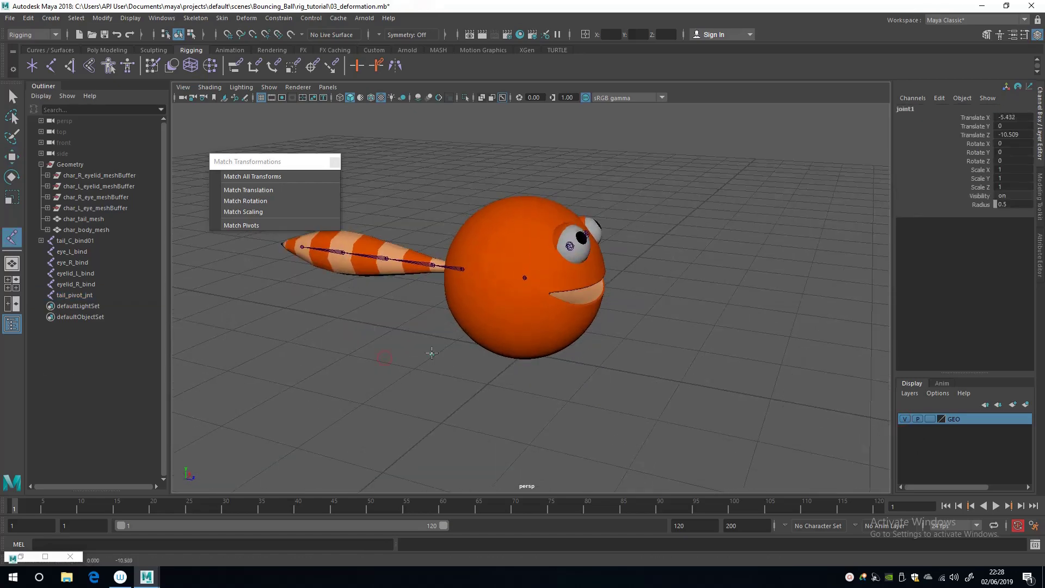
pyautogui.press('w')
pyautogui.click(927, 110)
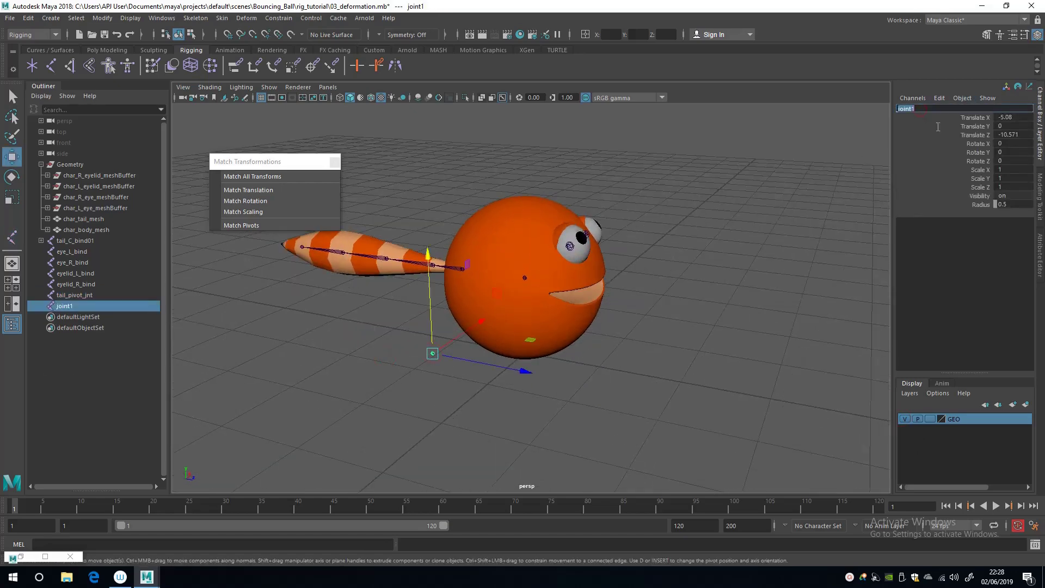
pyautogui.write('body_bi')
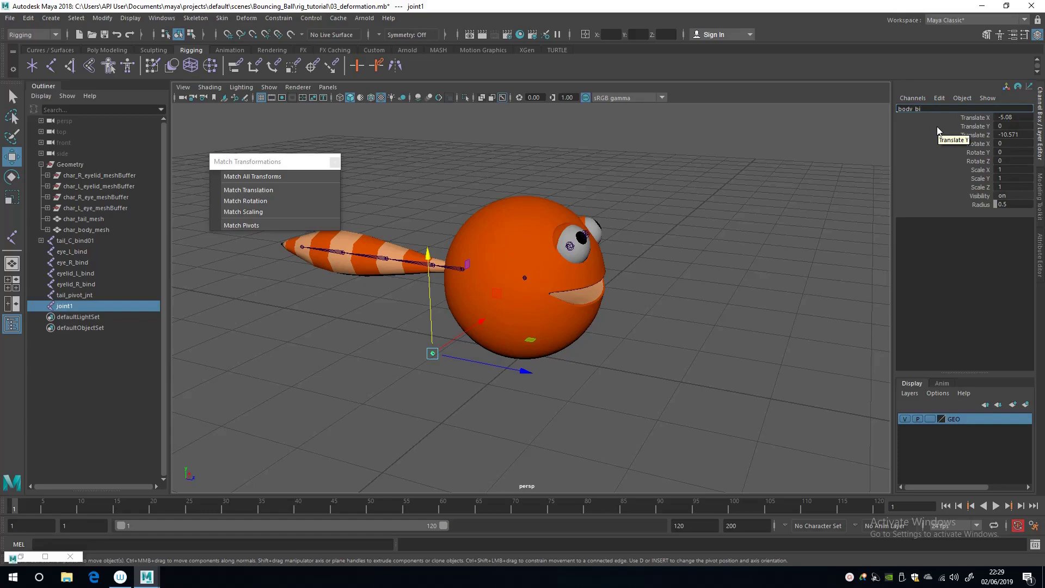
pyautogui.write('nd')
pyautogui.press('Return')
# Step: Set the Radius of body_bind to 1
pyautogui.keyDown('alt'); pyautogui.moveTo(330, 393); pyautogui.dragTo(398, 345); pyautogui.keyUp('alt')
pyautogui.click(1010, 205)
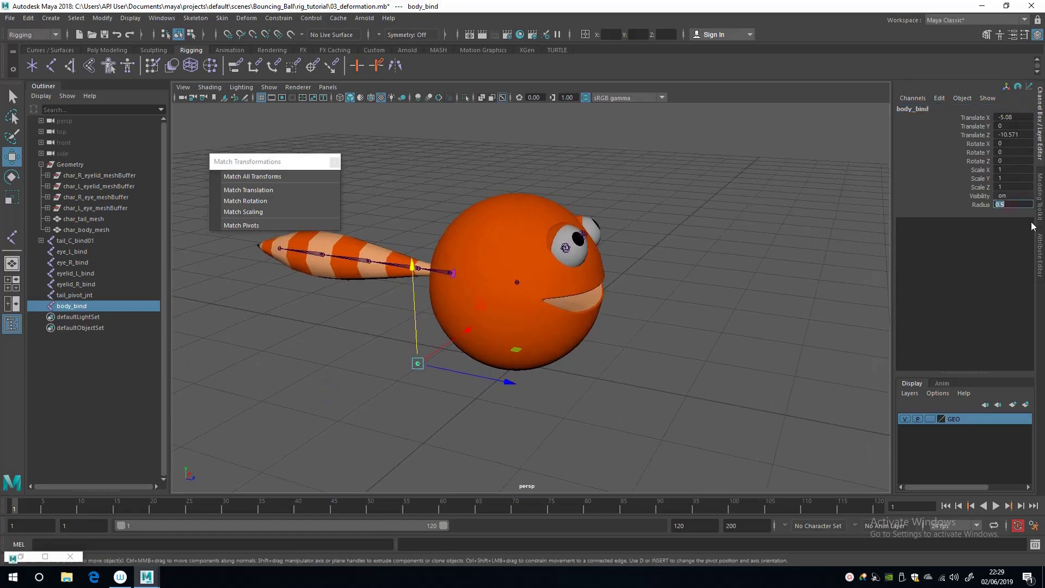
pyautogui.press('Return')
pyautogui.keyDown('alt'); pyautogui.moveTo(293, 366); pyautogui.dragTo(311, 389); pyautogui.keyUp('alt')
# Step: Match all transforms of body_bind to tail_pivot_jnt at the body's centre
pyautogui.press('q')
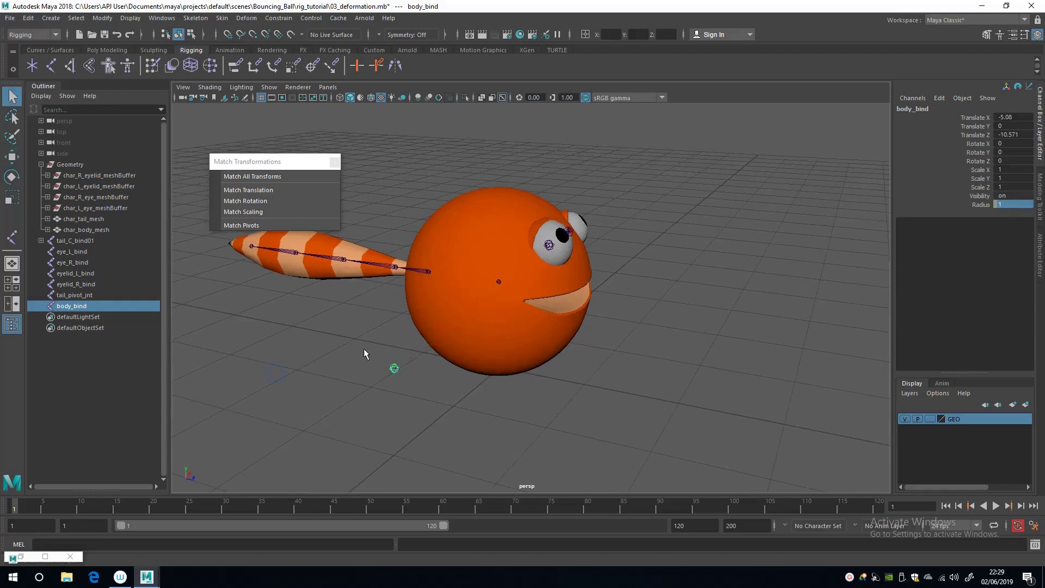
pyautogui.keyDown('shift'); pyautogui.click(430, 271); pyautogui.keyUp('shift')
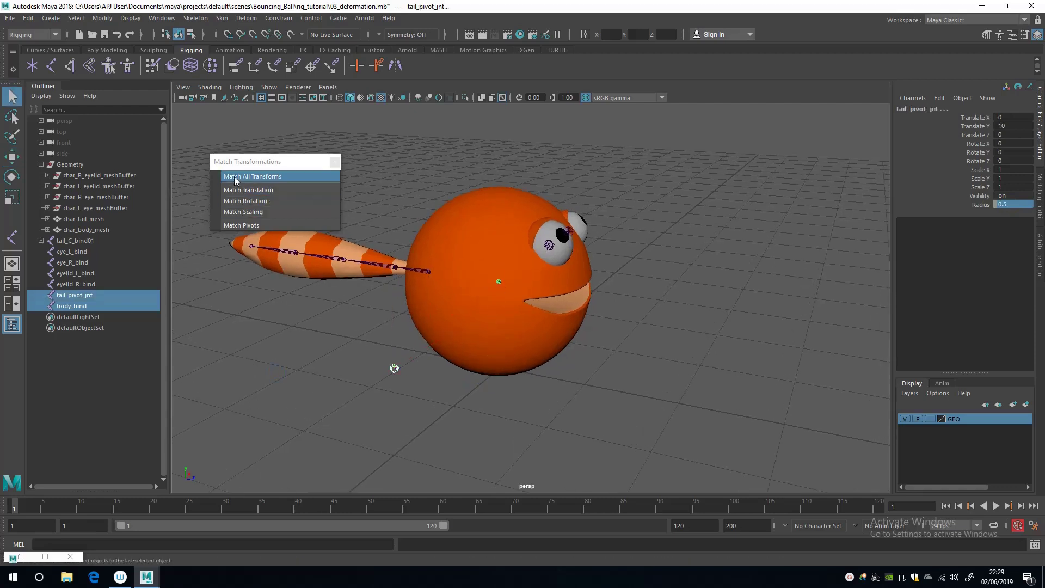
pyautogui.click(333, 346)
pyautogui.keyDown('alt'); pyautogui.moveTo(333, 346); pyautogui.dragTo(310, 375); pyautogui.keyUp('alt')
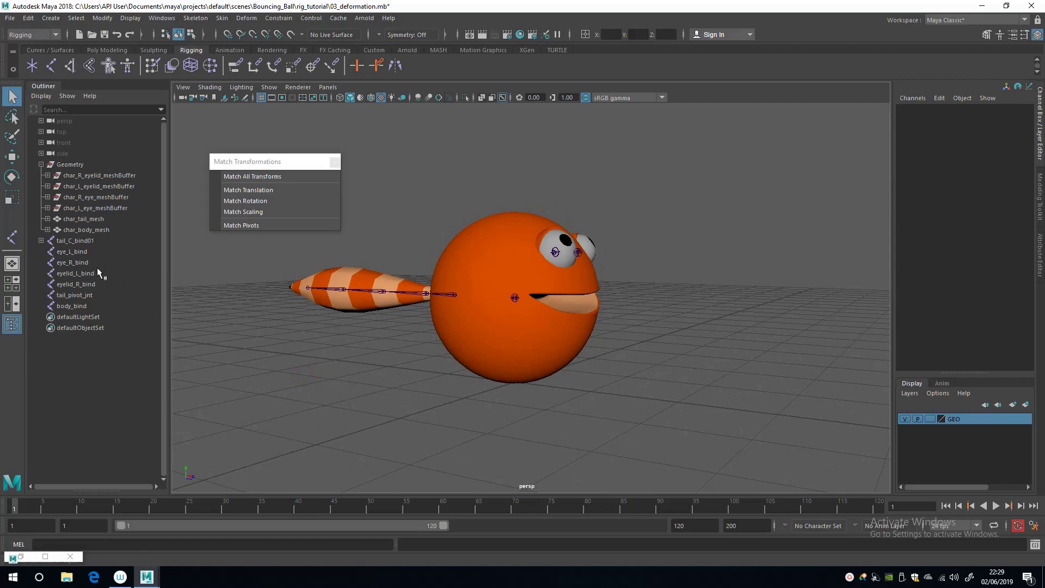
# Step: Parent eye_L_bind, eye_R_bind, eyelid_L_bind and eyelid_R_bind under body_bind
pyautogui.click(82, 251)
pyautogui.keyDown('shift'); pyautogui.click(87, 262); pyautogui.keyUp('shift')
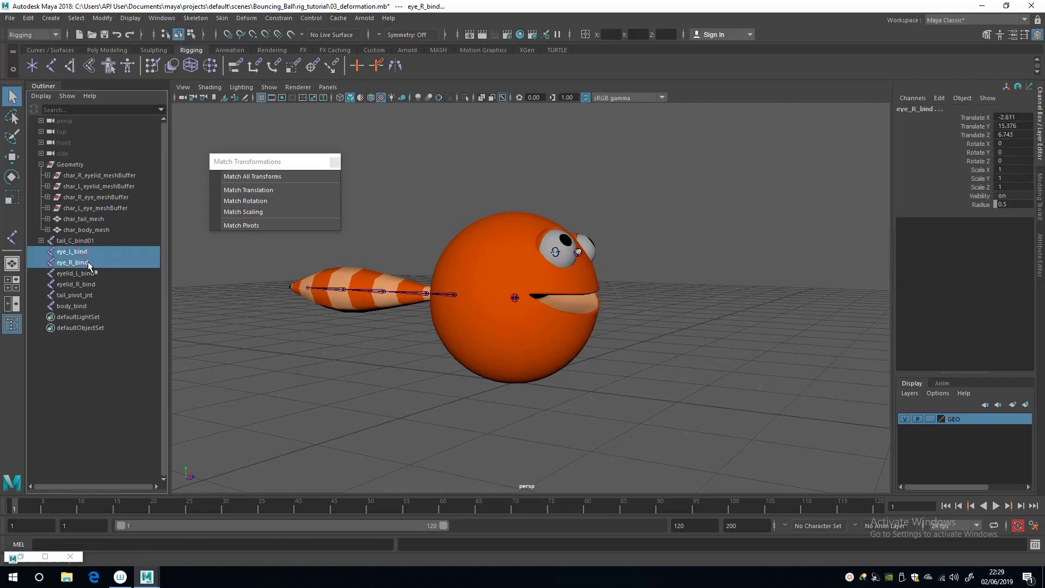
pyautogui.keyDown('shift'); pyautogui.click(87, 273); pyautogui.keyUp('shift')
pyautogui.keyDown('shift'); pyautogui.click(89, 284); pyautogui.keyUp('shift')
pyautogui.moveTo(201, 349)
pyautogui.keyDown('alt'); pyautogui.mouseDown()
pyautogui.moveTo(300, 368)
pyautogui.moveTo(190, 349)
pyautogui.mouseUp(); pyautogui.keyUp('alt')
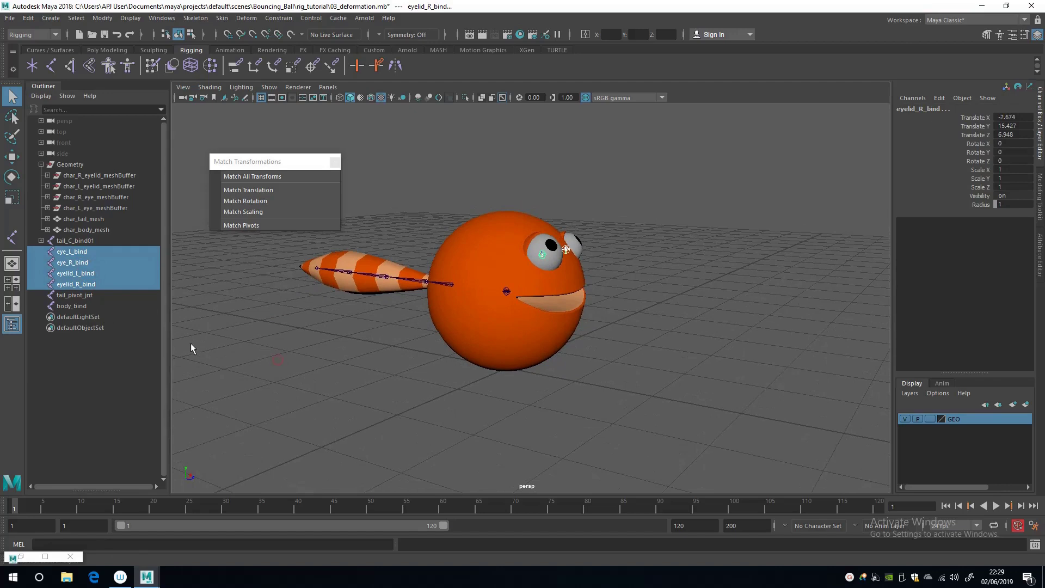
pyautogui.keyDown('ctrl'); pyautogui.click(81, 306); pyautogui.keyUp('ctrl')
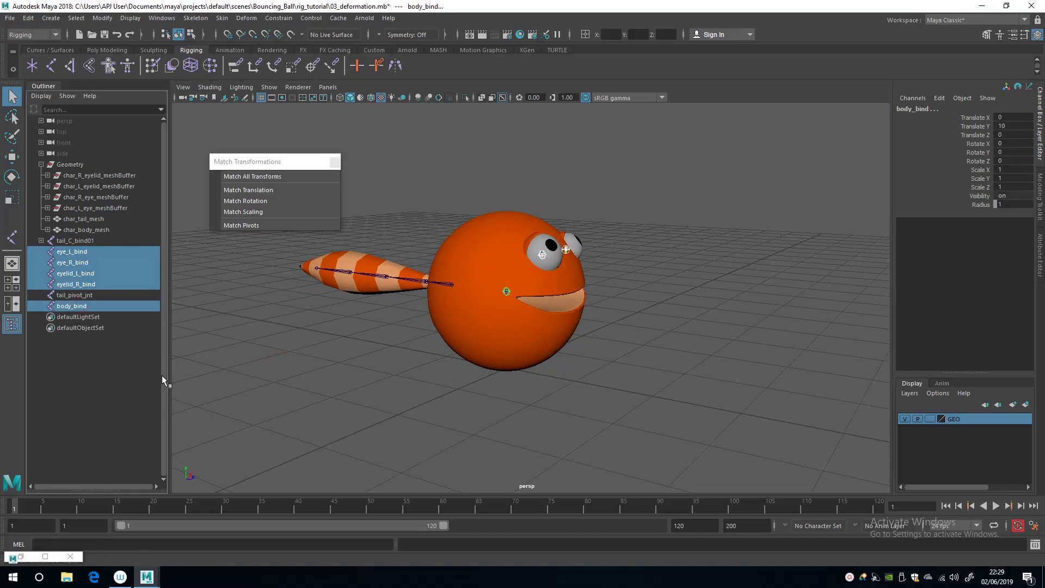
pyautogui.press('p')
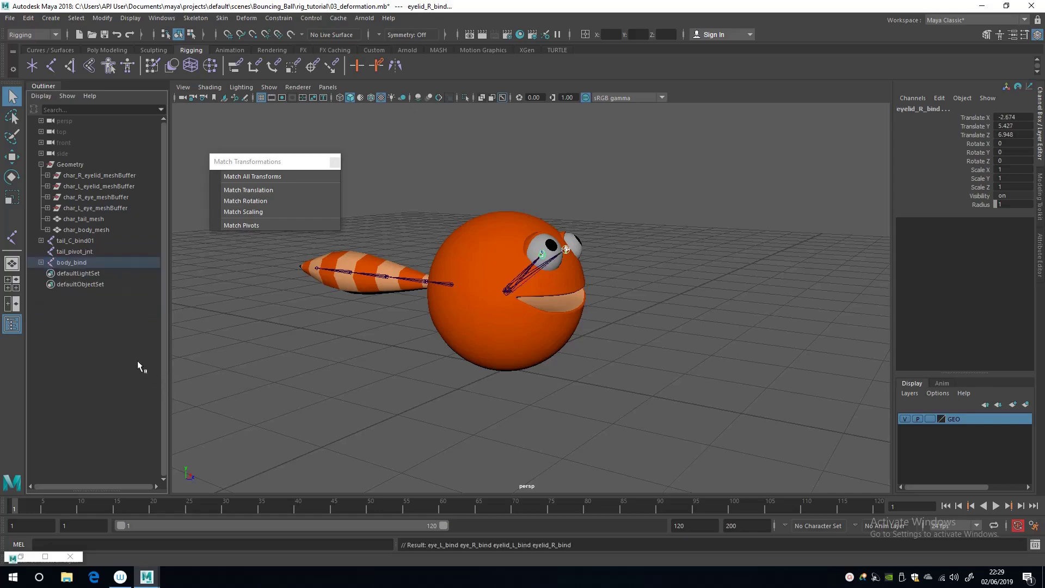
pyautogui.moveTo(414, 337)
pyautogui.keyDown('alt'); pyautogui.mouseDown()
pyautogui.moveTo(338, 355)
pyautogui.moveTo(334, 423)
pyautogui.moveTo(354, 421)
pyautogui.mouseUp(); pyautogui.keyUp('alt')
pyautogui.keyDown('alt'); pyautogui.moveTo(498, 299); pyautogui.dragTo(272, 331); pyautogui.keyUp('alt')
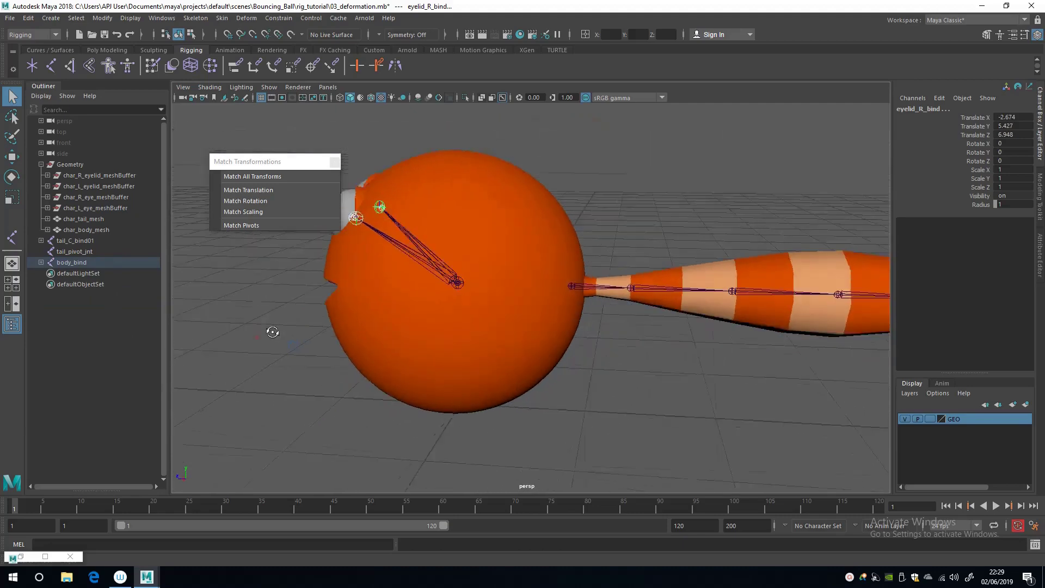
# Step: Parent the tail chain root tail_C_bind01 under tail_pivot_jnt
pyautogui.click(77, 241)
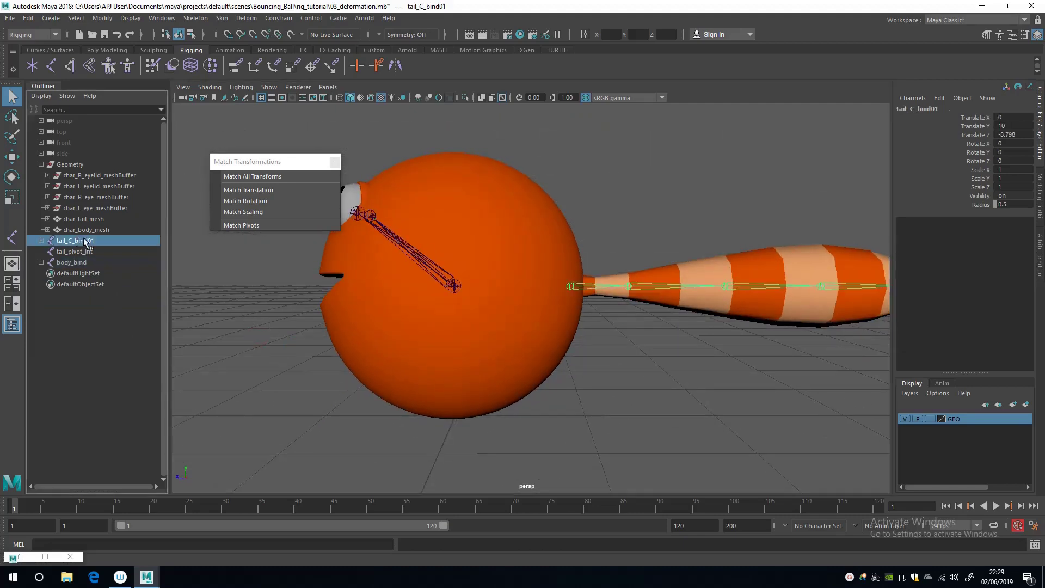
pyautogui.press('f')
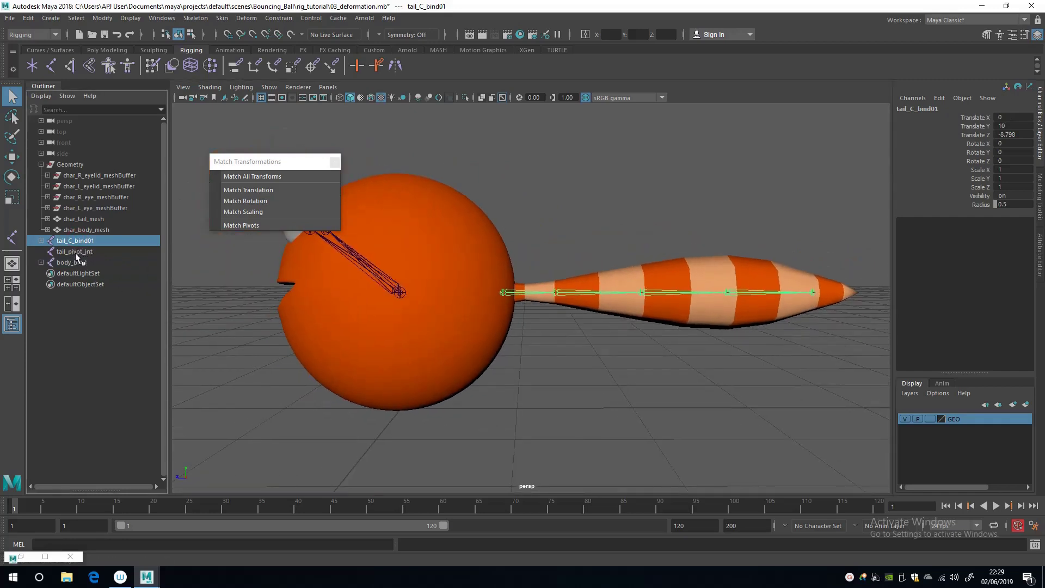
pyautogui.keyDown('ctrl'); pyautogui.click(77, 252); pyautogui.keyUp('ctrl')
pyautogui.press('p')
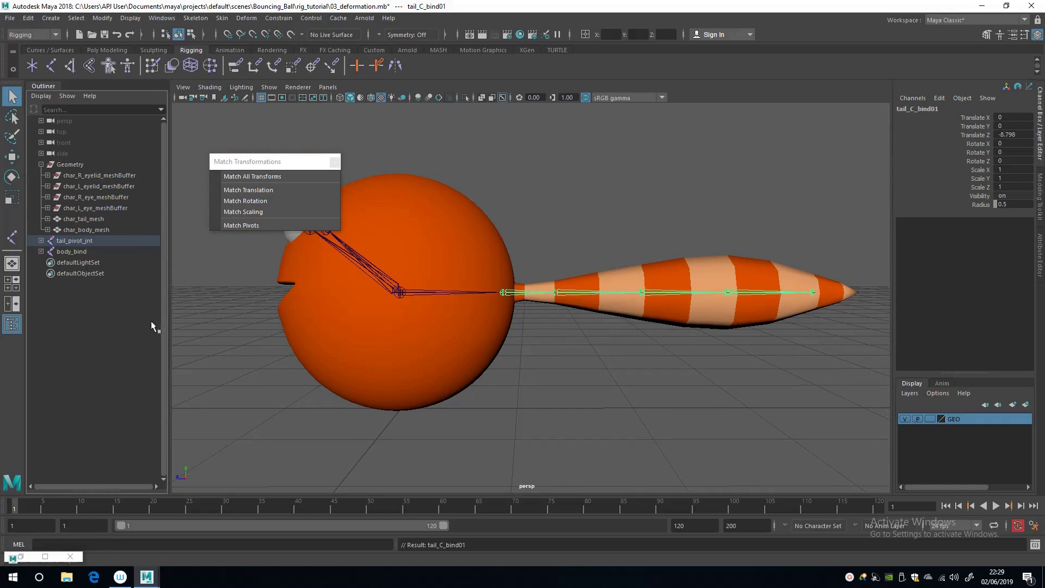
pyautogui.keyDown('alt'); pyautogui.moveTo(269, 348); pyautogui.dragTo(371, 283); pyautogui.keyUp('alt')
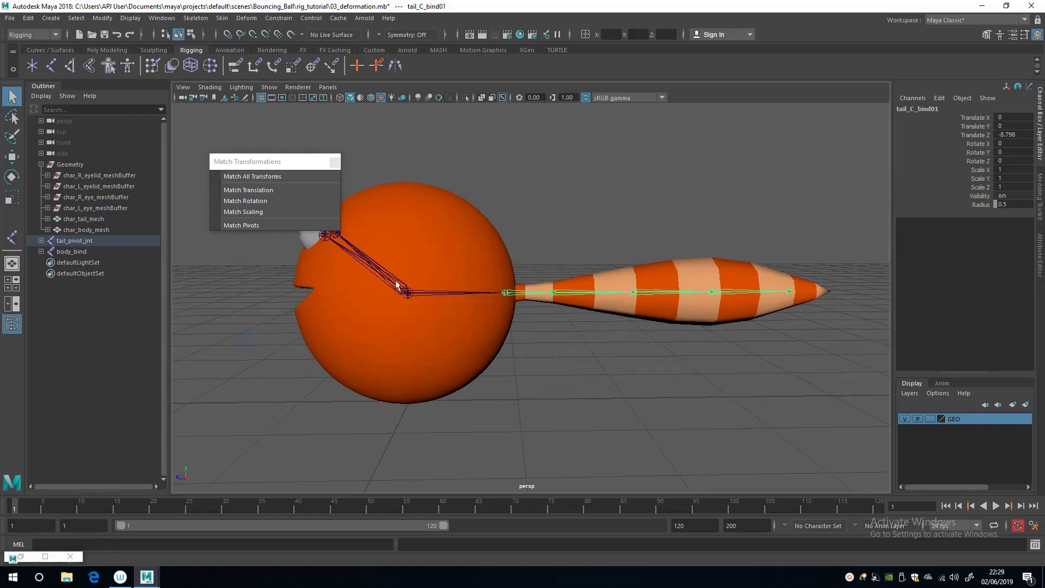
# Step: Test the tail's pivot by rotating tail_pivot_jnt, and undo the rotation
pyautogui.click(426, 294)
pyautogui.press('e')
pyautogui.moveTo(469, 223); pyautogui.dragTo(275, 228)
pyautogui.hotkey('ctrl', 'z')
pyautogui.hotkey('ctrl', 'z')
pyautogui.hotkey('ctrl', 'z')
pyautogui.hotkey('ctrl', 'z')
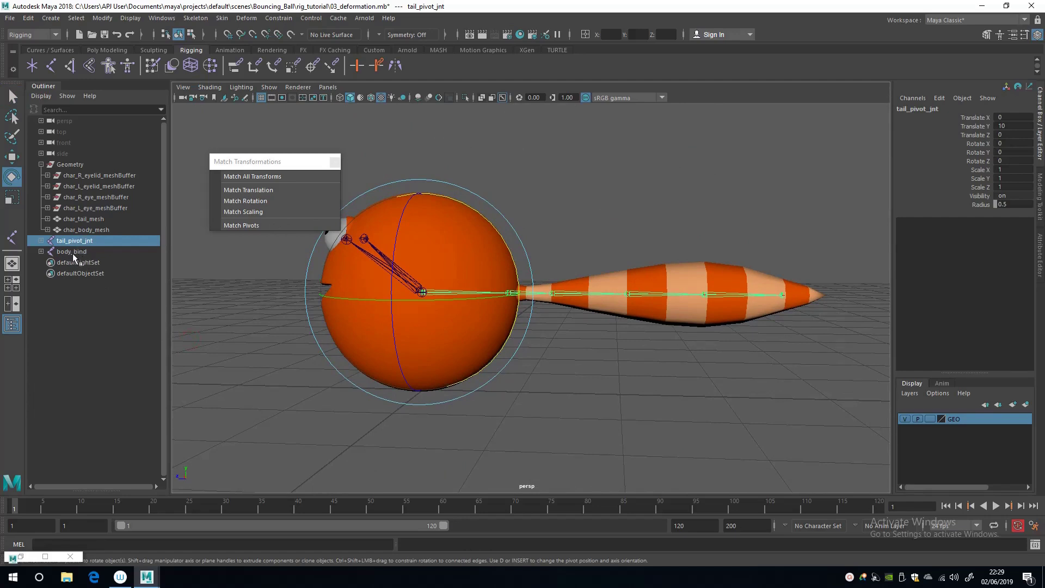
# Step: Parent tail_pivot_jnt under body_bind and clear the selection
pyautogui.keyDown('ctrl'); pyautogui.click(71, 252); pyautogui.keyUp('ctrl')
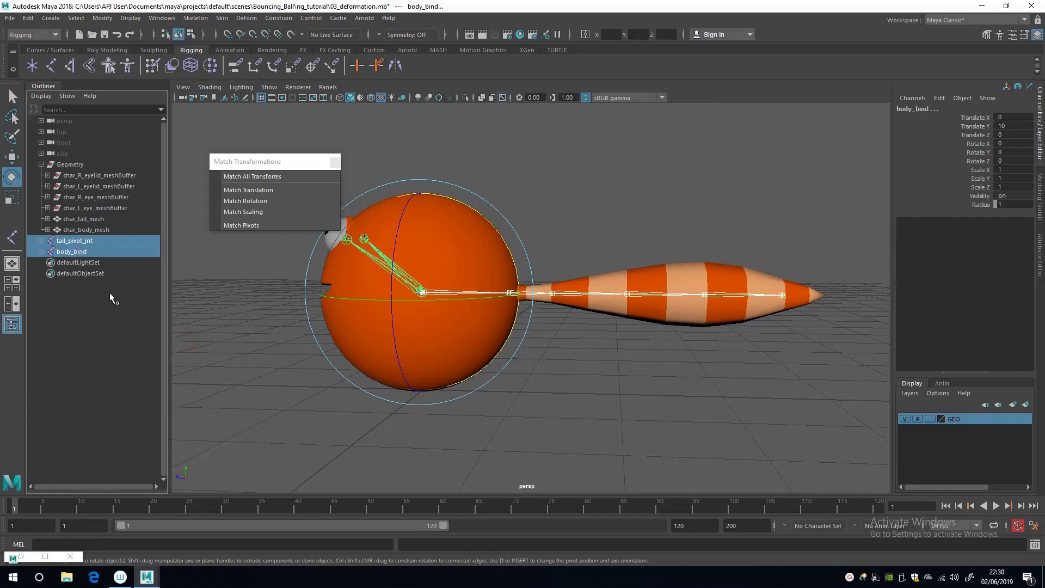
pyautogui.press('p')
pyautogui.click(188, 320)
pyautogui.keyDown('alt'); pyautogui.moveTo(226, 324); pyautogui.dragTo(378, 392); pyautogui.keyUp('alt')
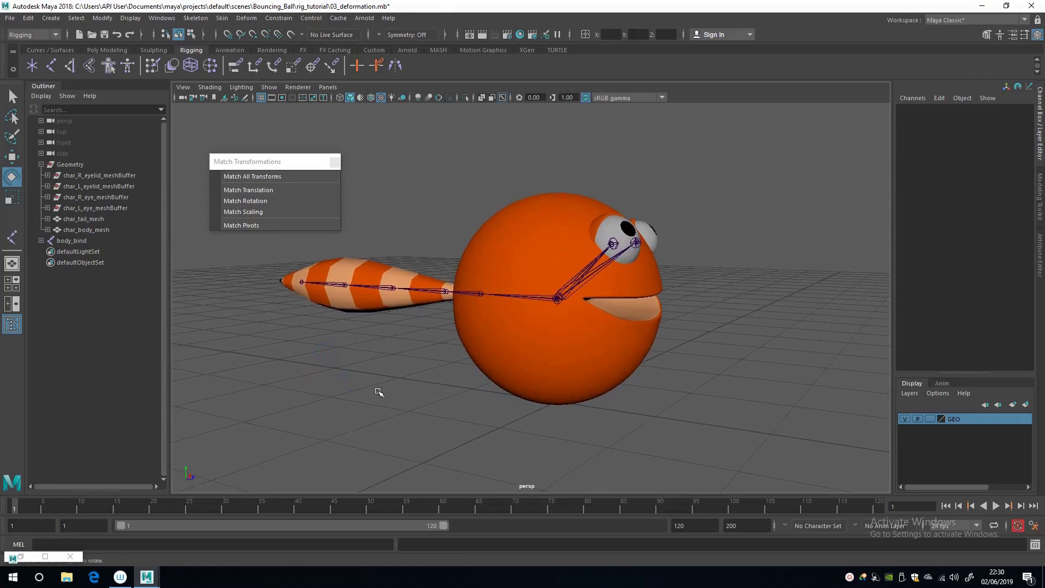